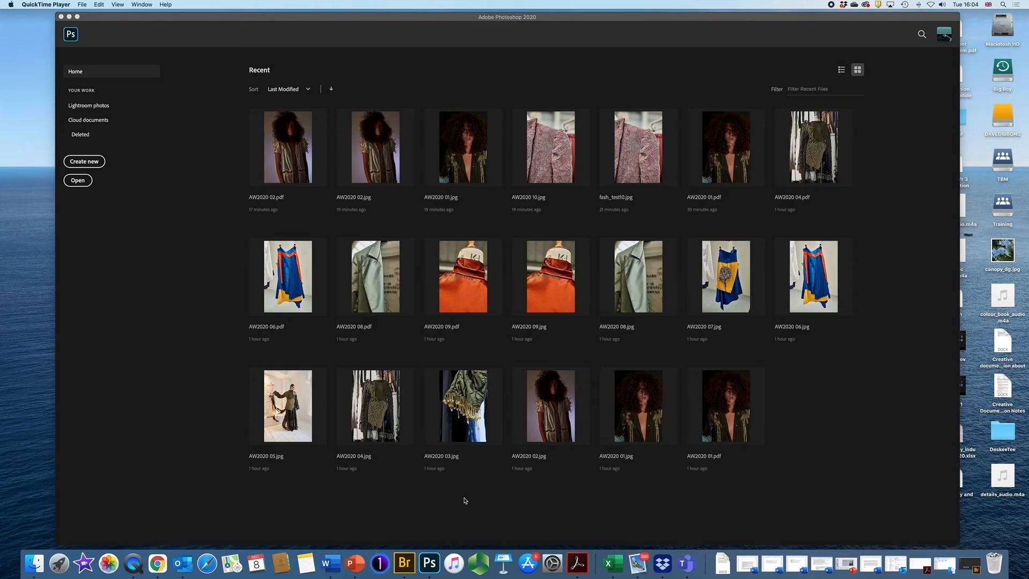
click(370, 20)
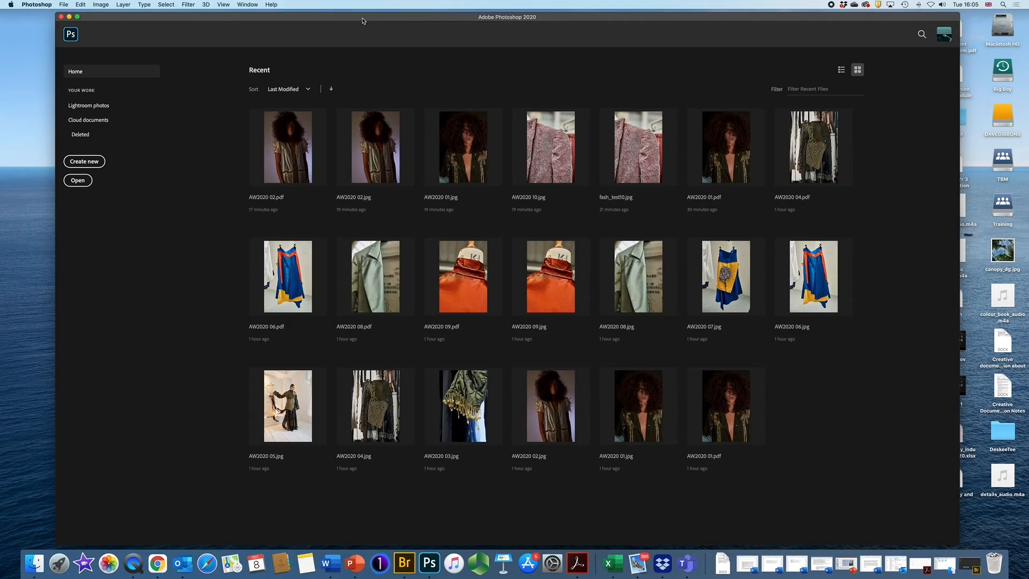
drag(350, 19, 360, 19)
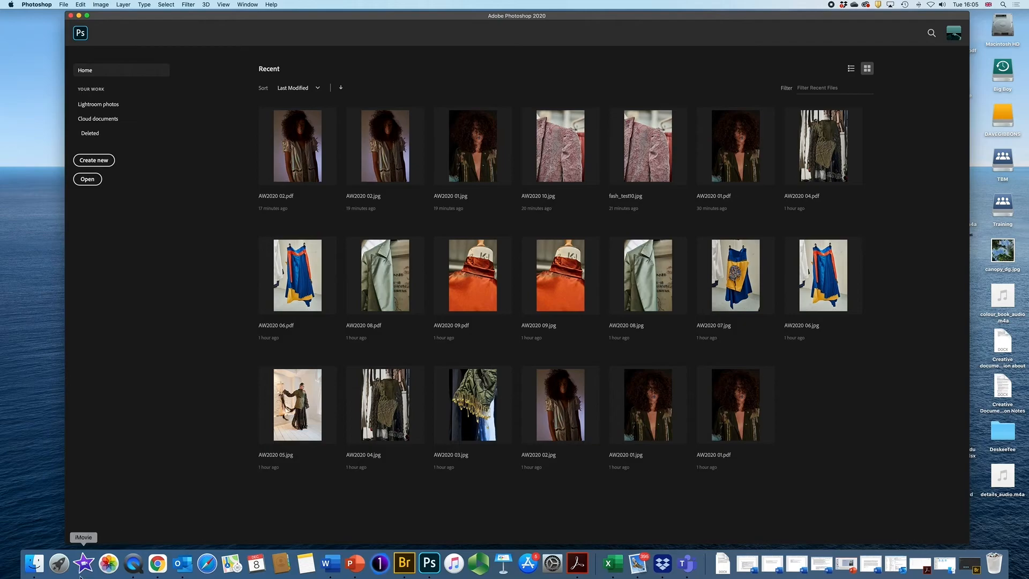
- Switch to Finder and look through the full-size images in the 1.Resizing for PDF JPG Full folder, then put the window away
click(35, 562)
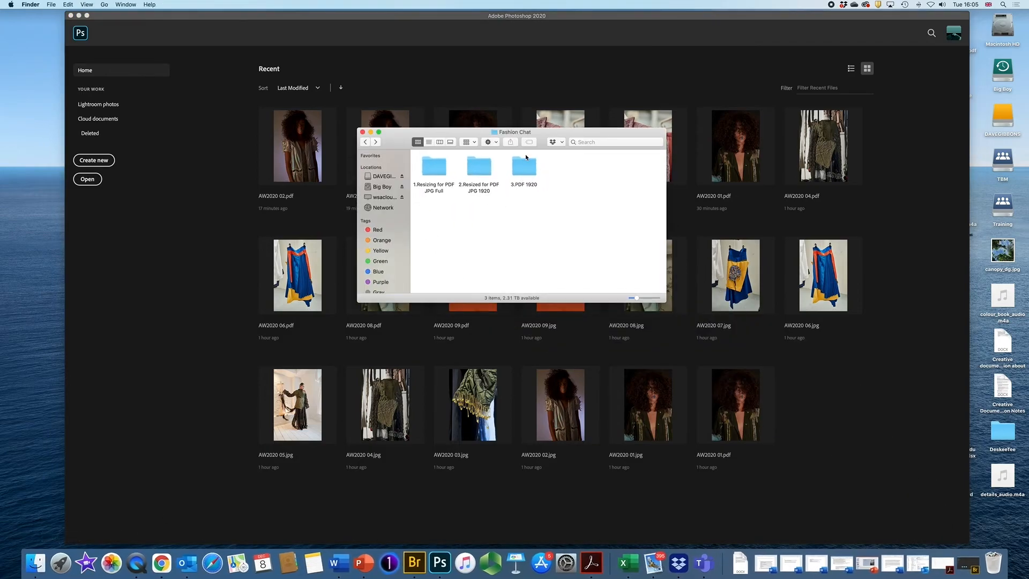
drag(571, 132, 597, 136)
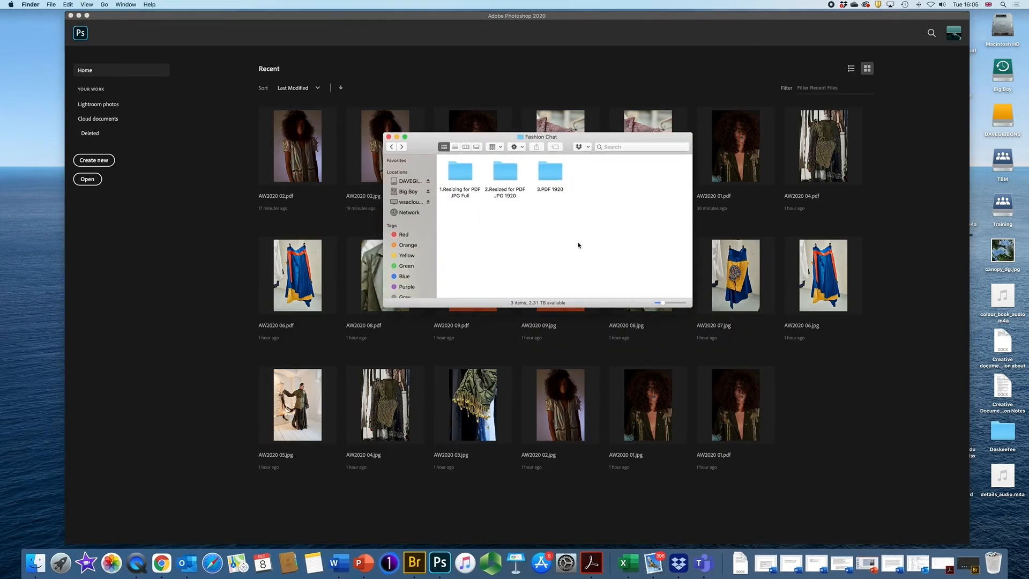
double_click(459, 176)
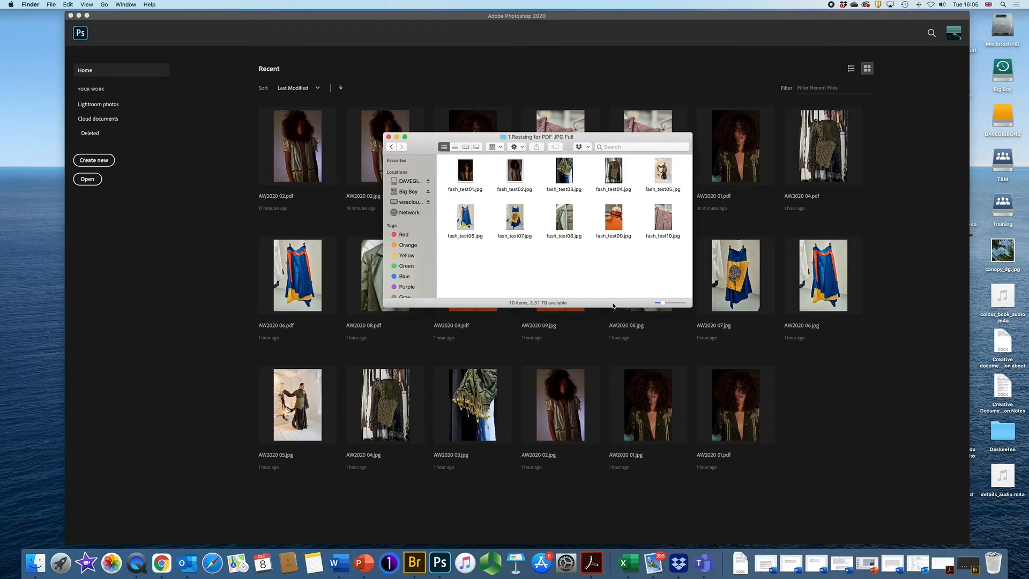
drag(691, 307, 727, 343)
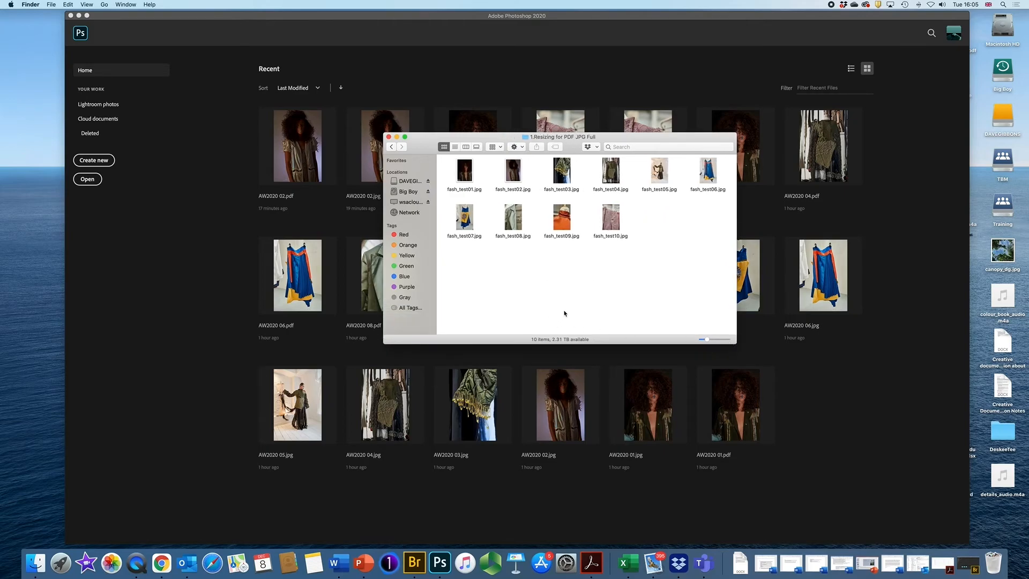
click(392, 147)
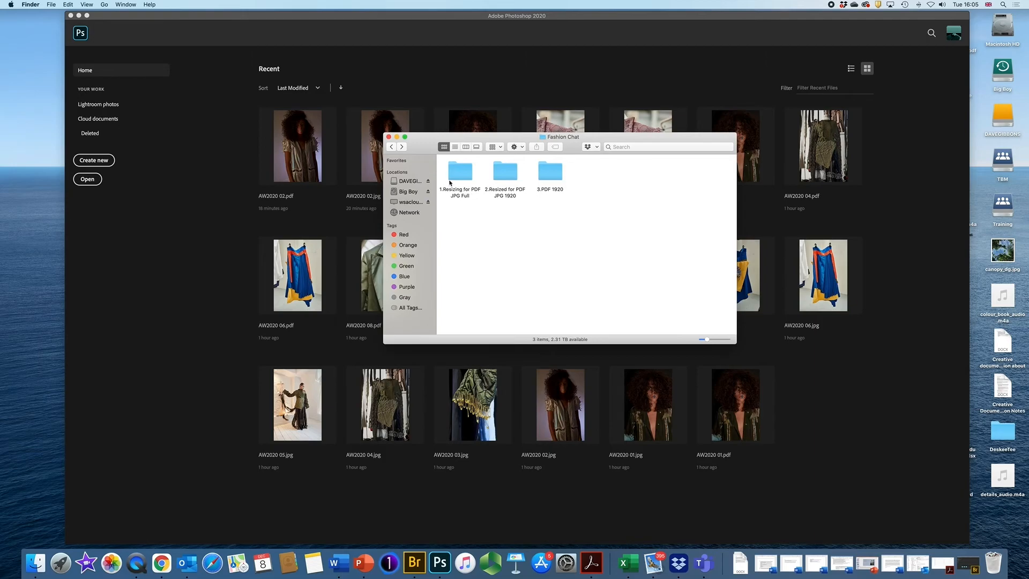
click(397, 137)
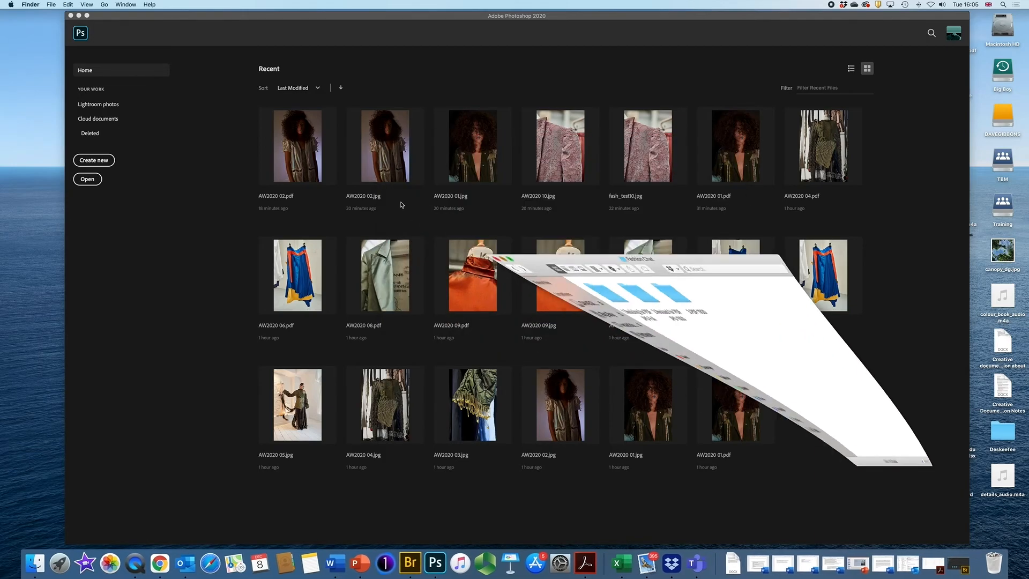
- Switch to Adobe Bridge and open fash_test10.jpg from the 1.Resizing for PDF JPG Full folder in Photoshop
click(409, 565)
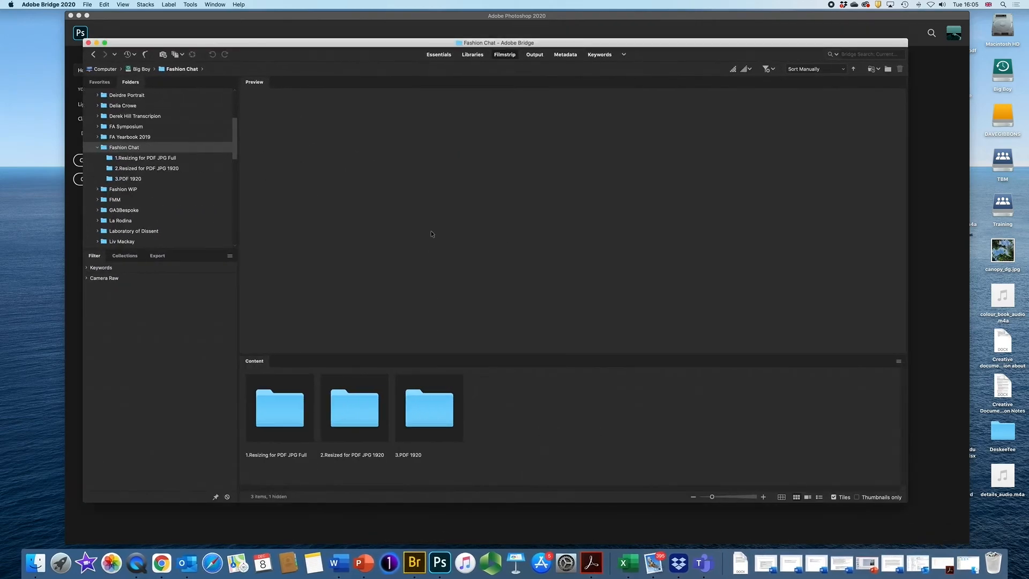
double_click(278, 410)
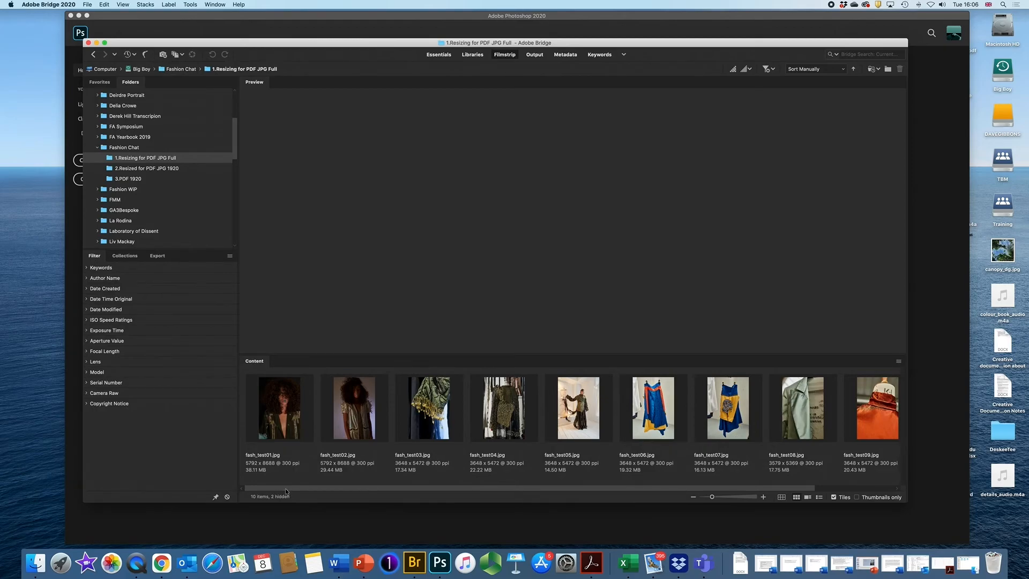
drag(286, 488, 436, 494)
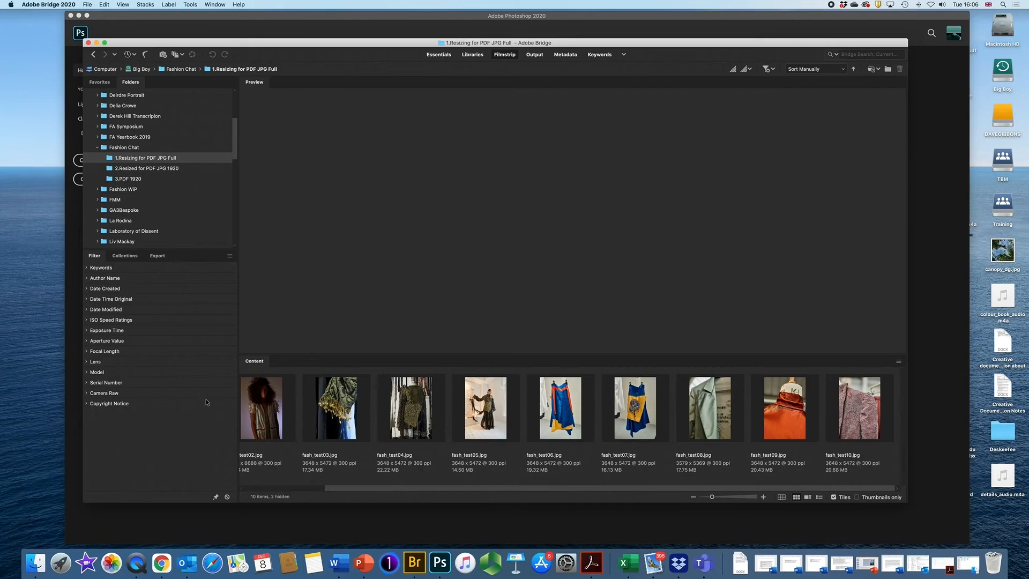
double_click(858, 411)
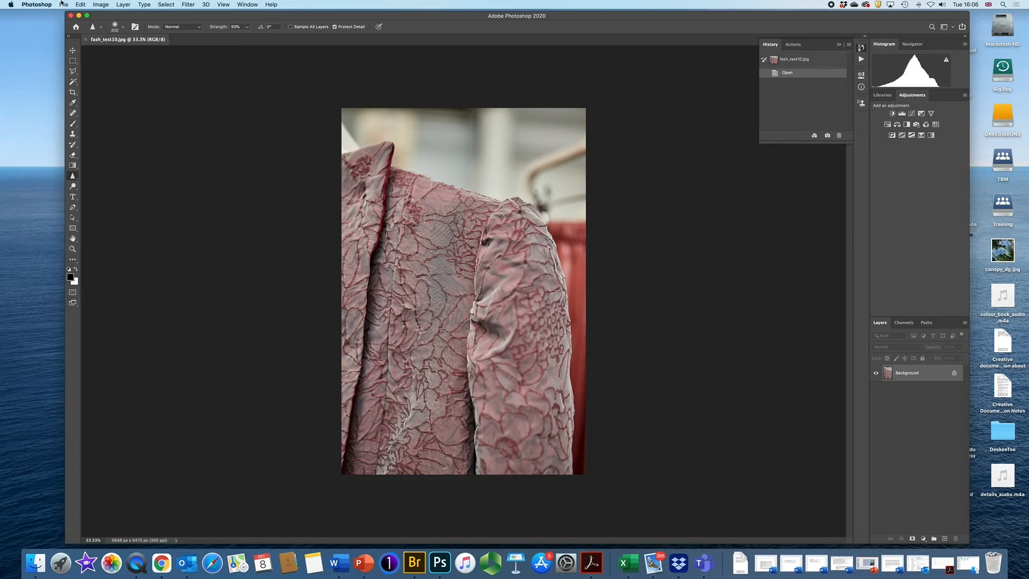
- Resize the image proportionally to a height of 1920 pixels and inspect the result
click(101, 5)
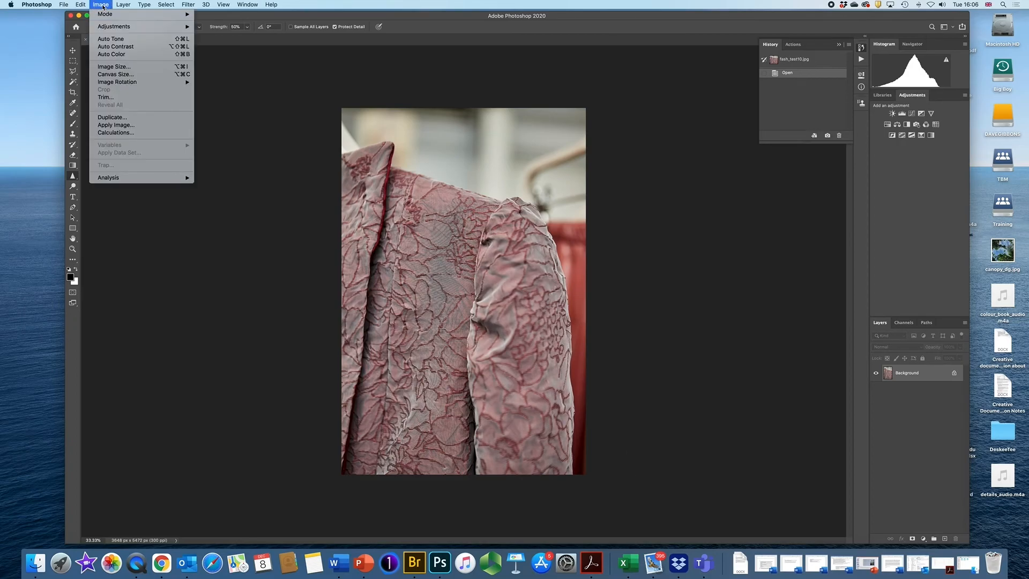
click(111, 67)
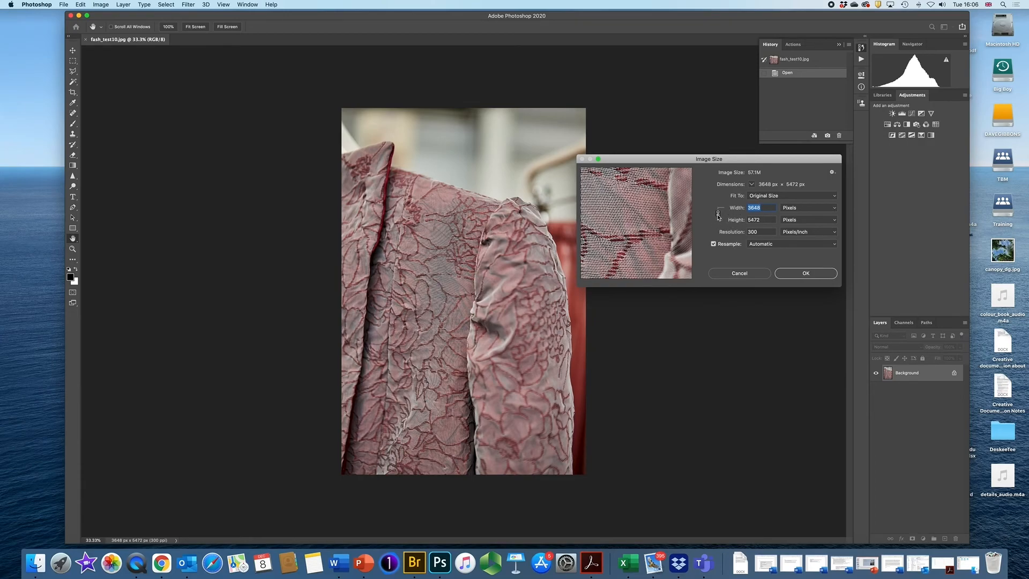
key(Tab)
text(1920)
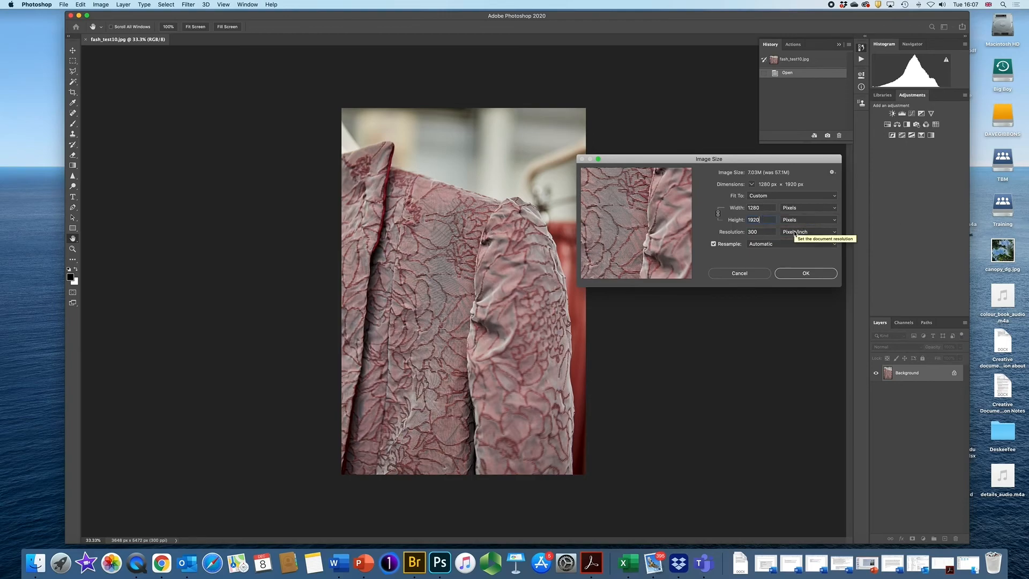
click(801, 274)
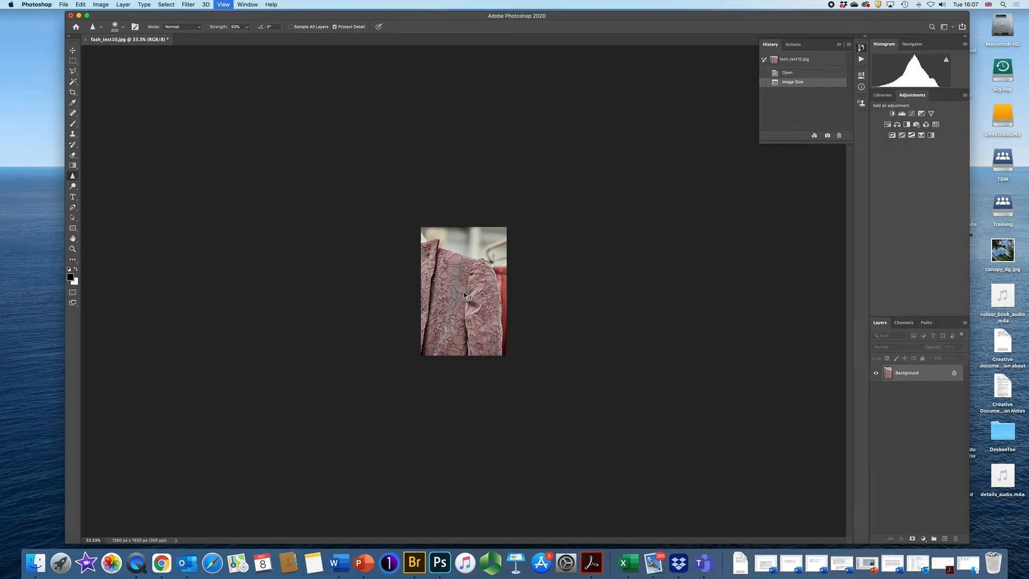
scroll(467, 297, up, 5)
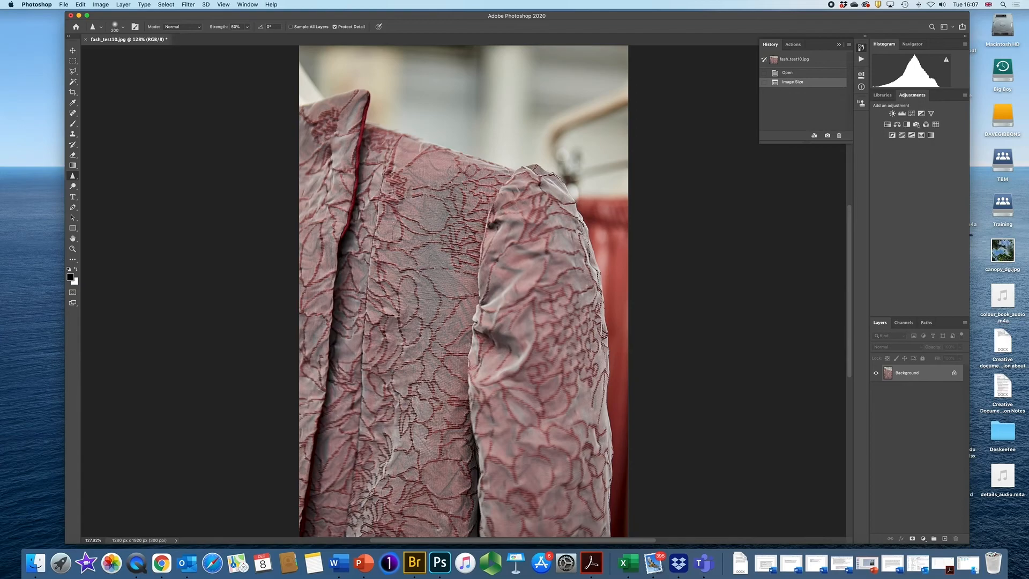
- Save the image as AW2020 10.jpg in the 2.Resized for PDF JPG 1920 folder with the offered JPEG options, and close it
key(super+shift+s)
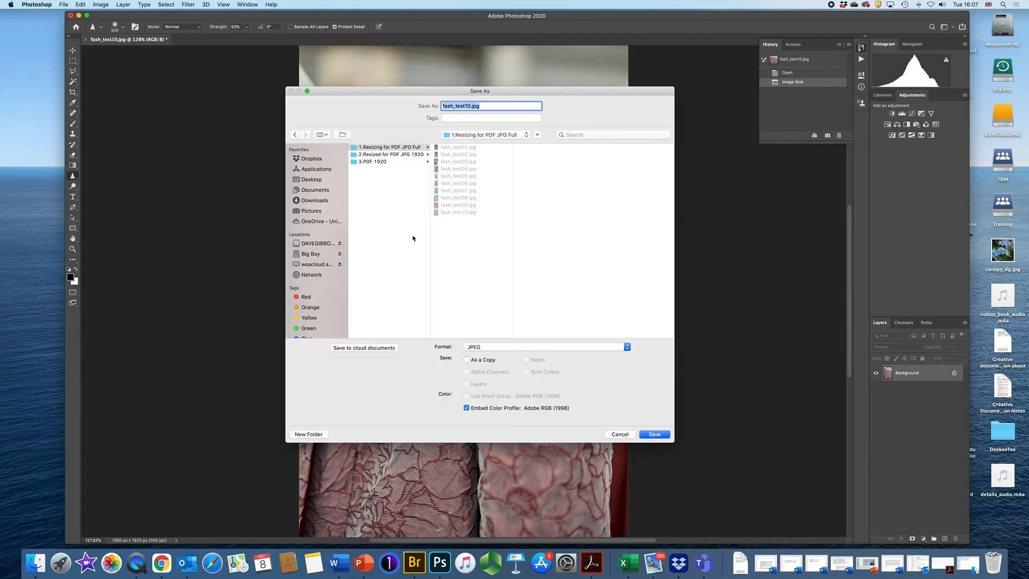
click(527, 136)
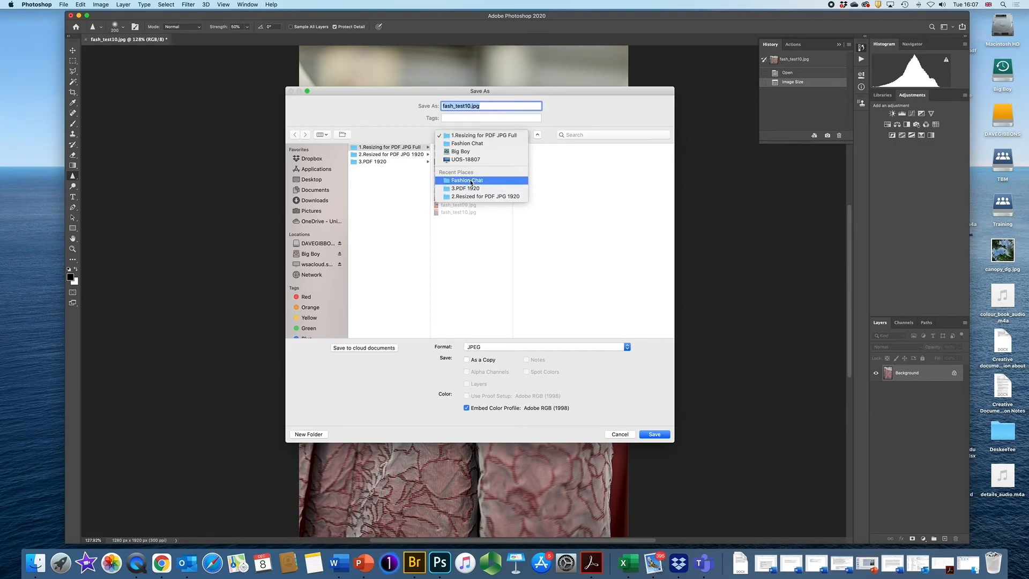
click(468, 198)
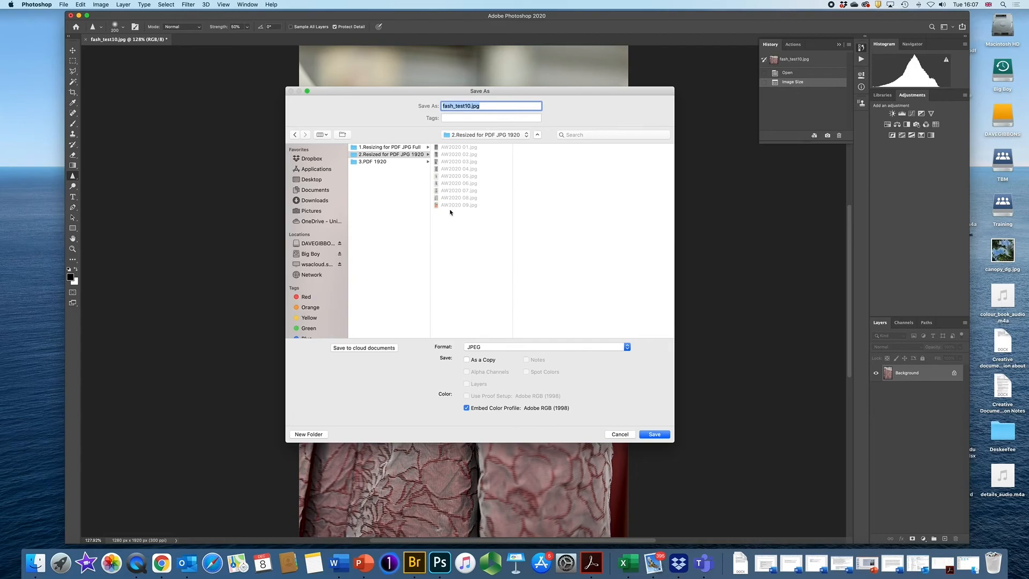
click(453, 206)
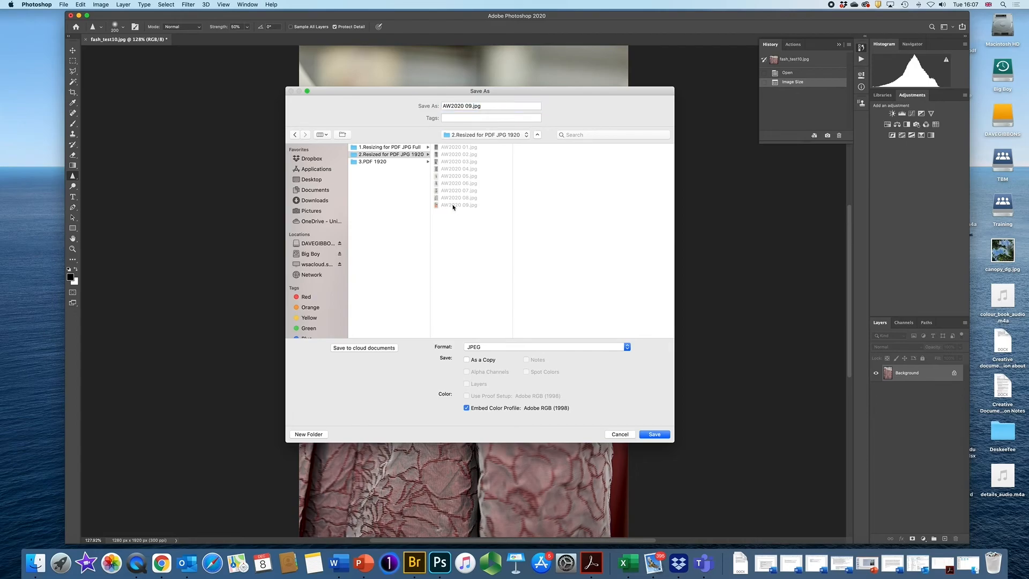
click(468, 106)
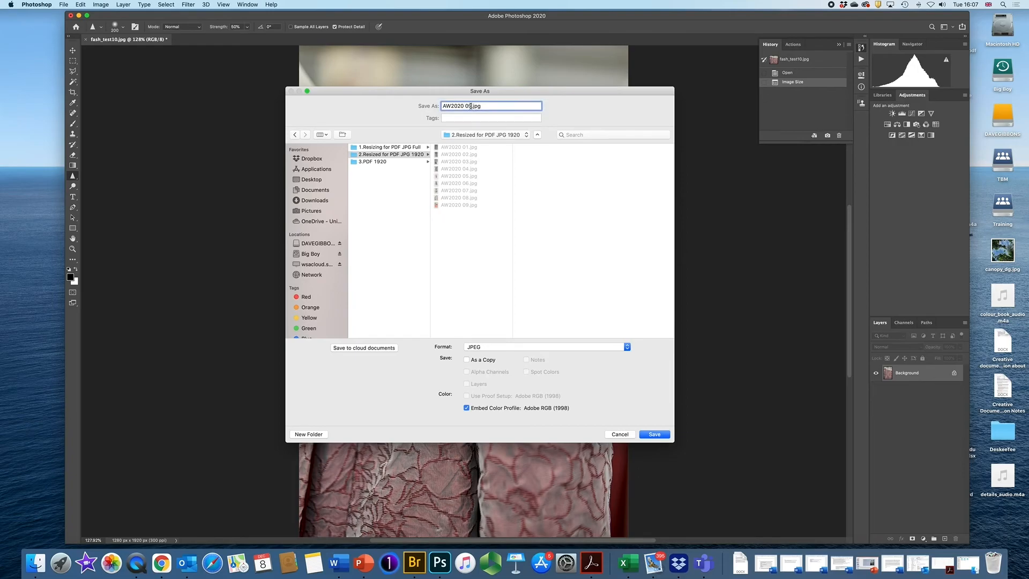
key(BackSpace)
key(BackSpace)
text(10)
click(655, 434)
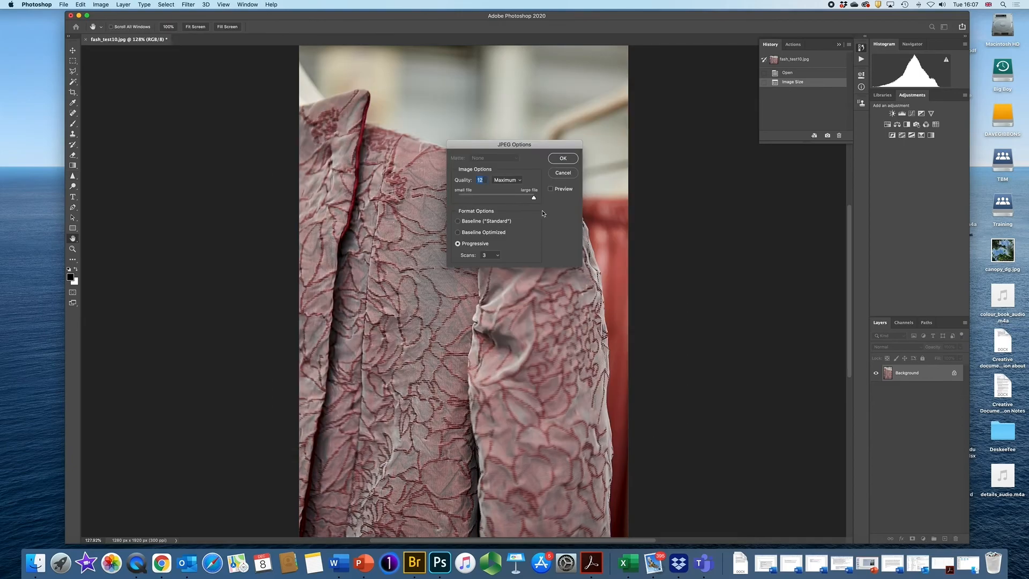
click(566, 159)
key(super+w)
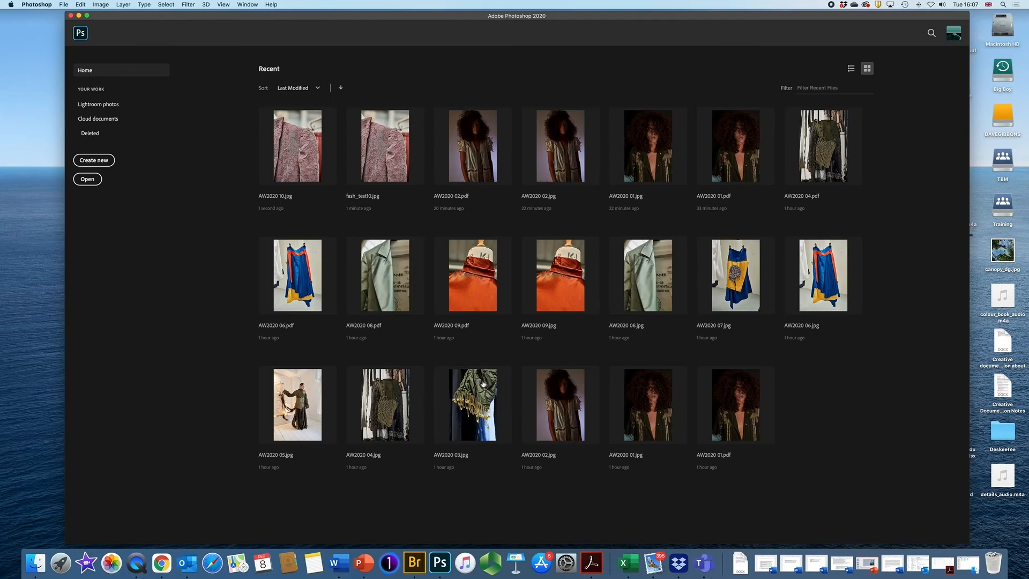
- Switch to Bridge and review the resized images in the 2.Resized for PDF JPG 1920 folder
click(414, 562)
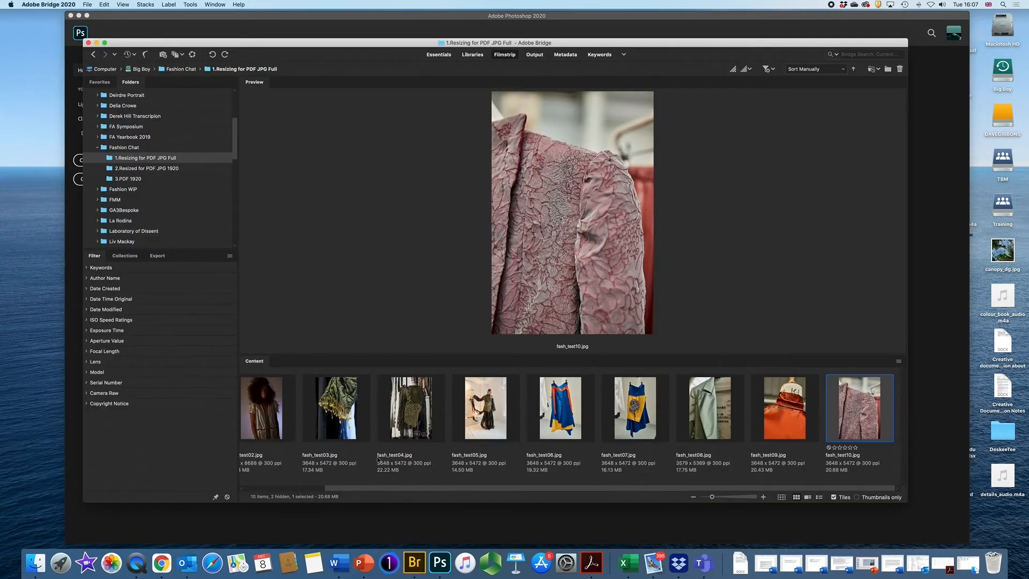
click(148, 168)
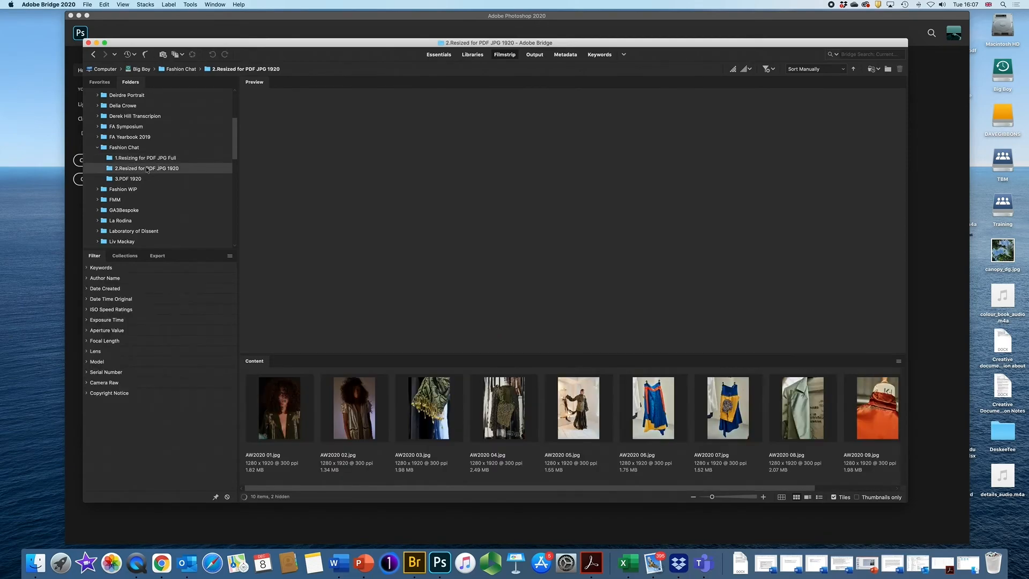
drag(353, 489, 515, 499)
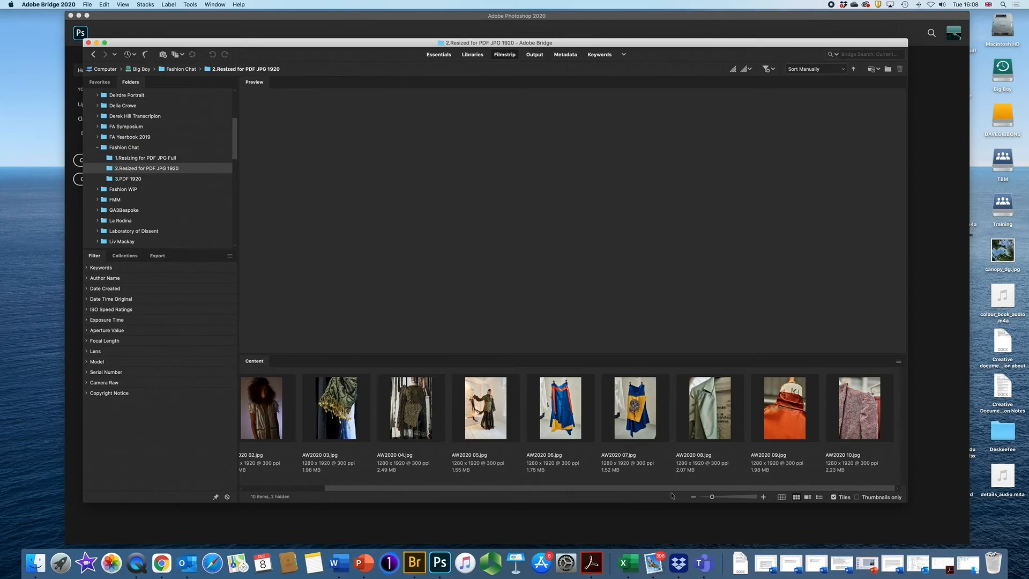
scroll(602, 482, left, 3)
drag(586, 477, 552, 482)
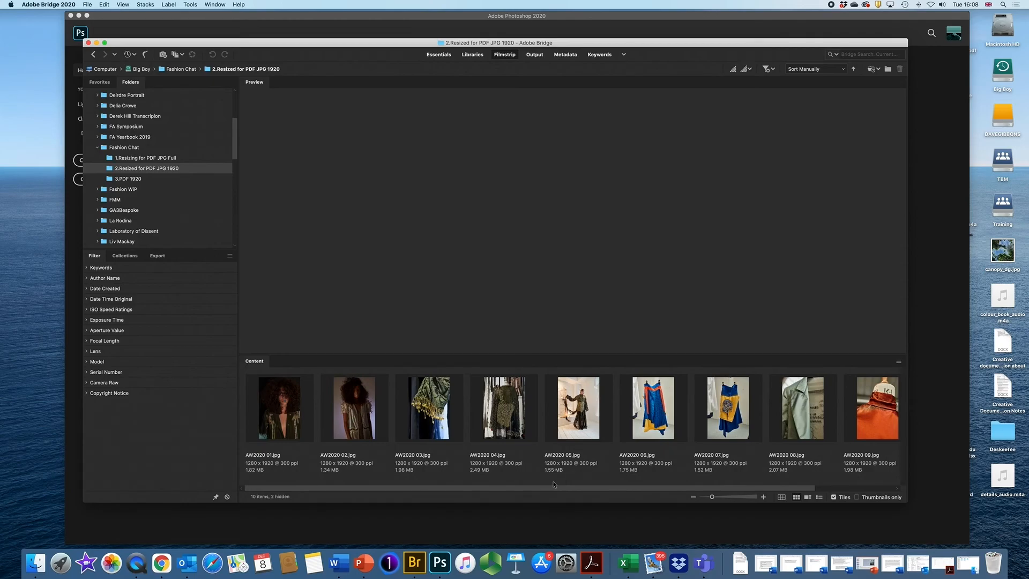
drag(615, 492, 516, 484)
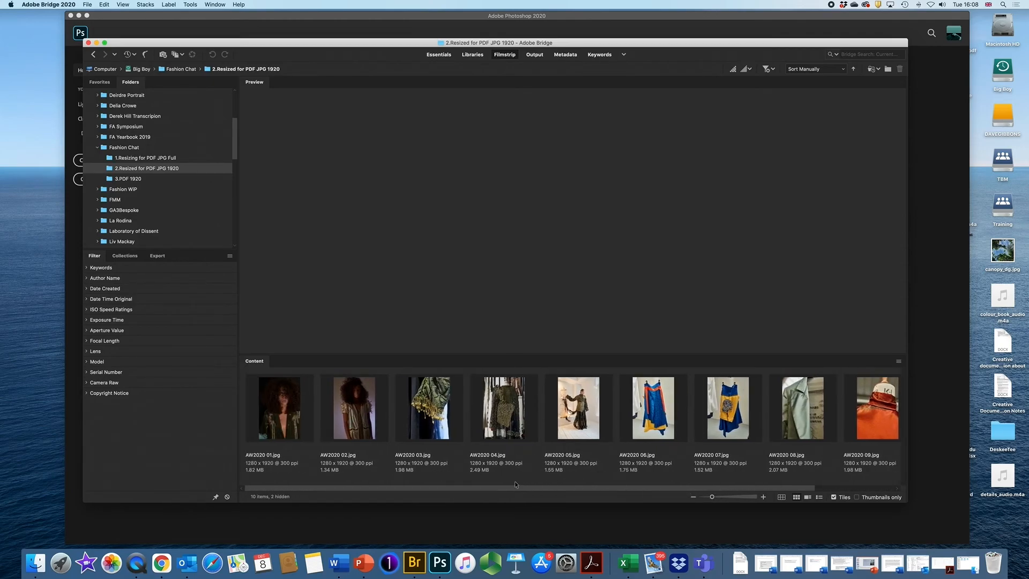
- Open AW2020 01.jpg and AW2020 02.jpg together in Photoshop
click(278, 406)
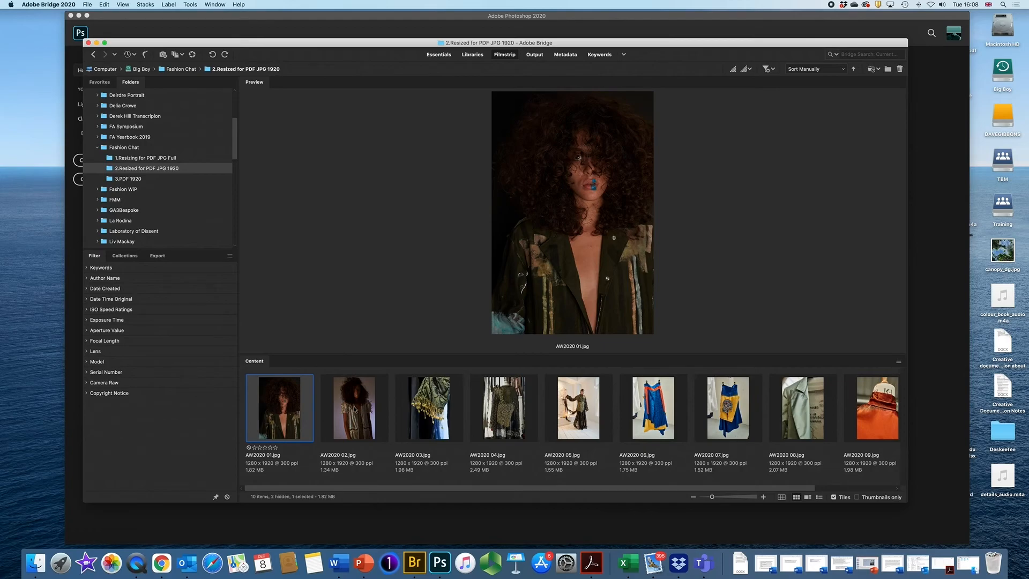
super+click(354, 409)
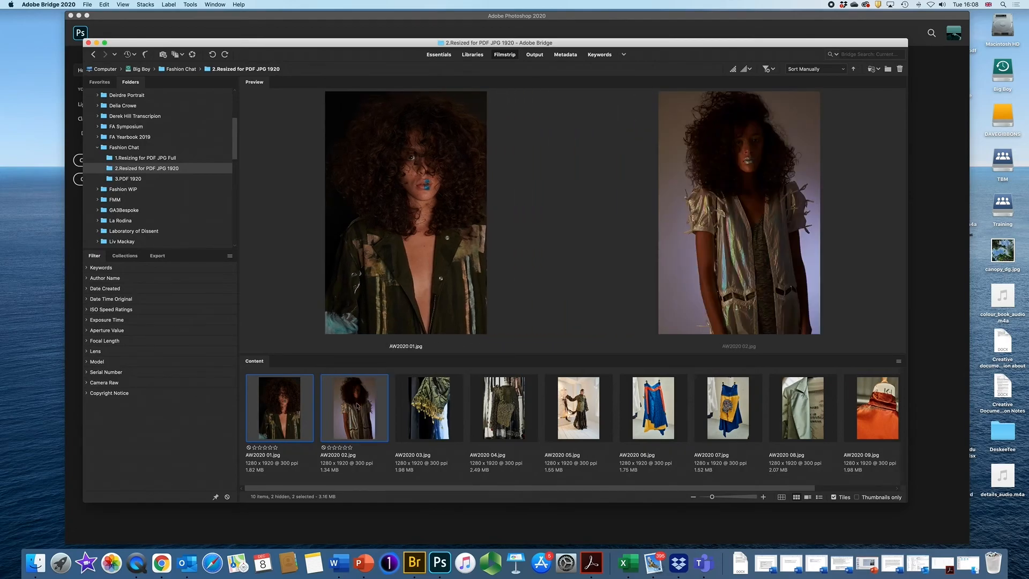
double_click(357, 405)
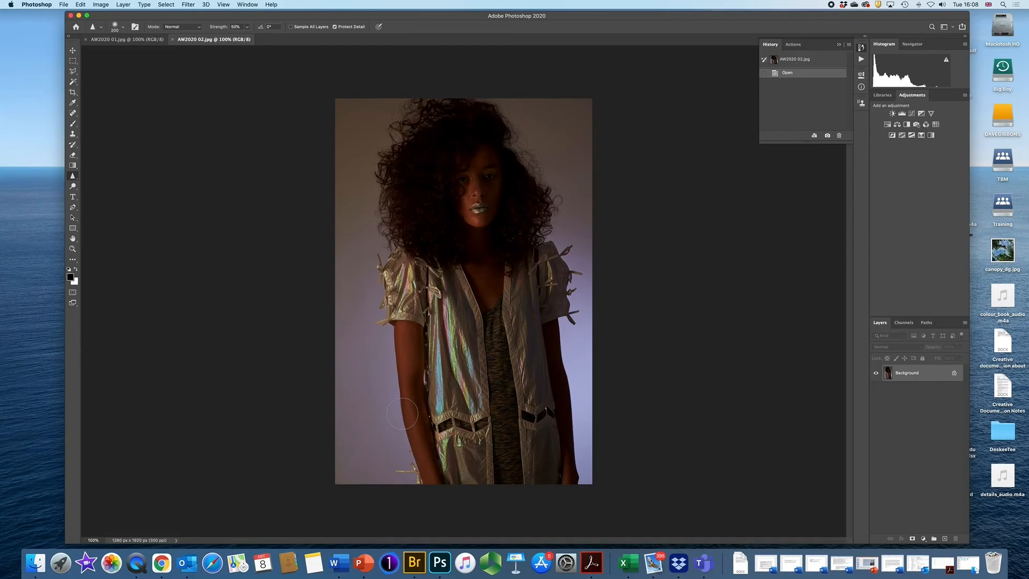
- Save AW2020 01.jpg in Photoshop PDF format to the 3.PDF 1920 folder with its Adobe RGB (1998) profile embedded
click(129, 40)
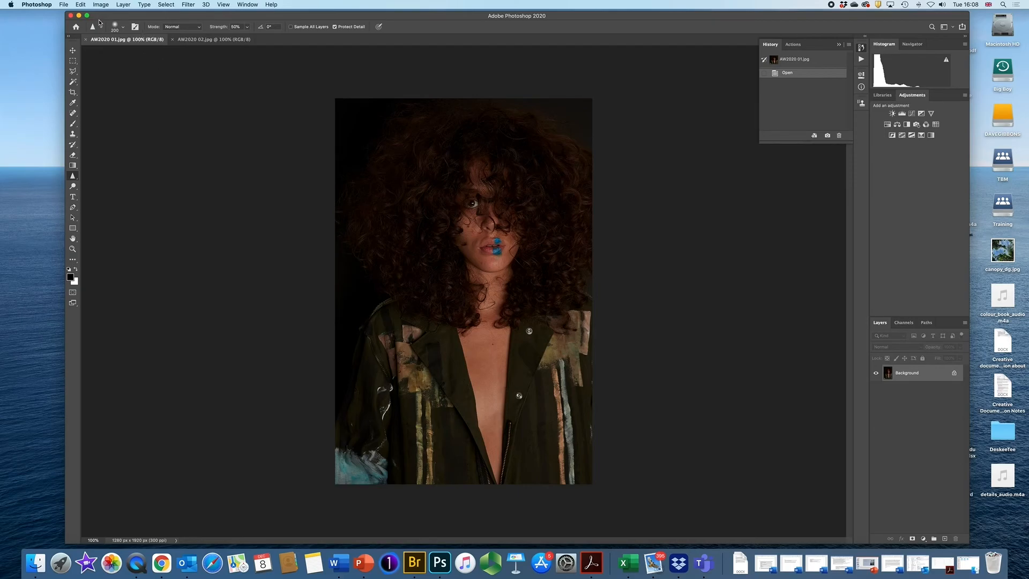
click(63, 5)
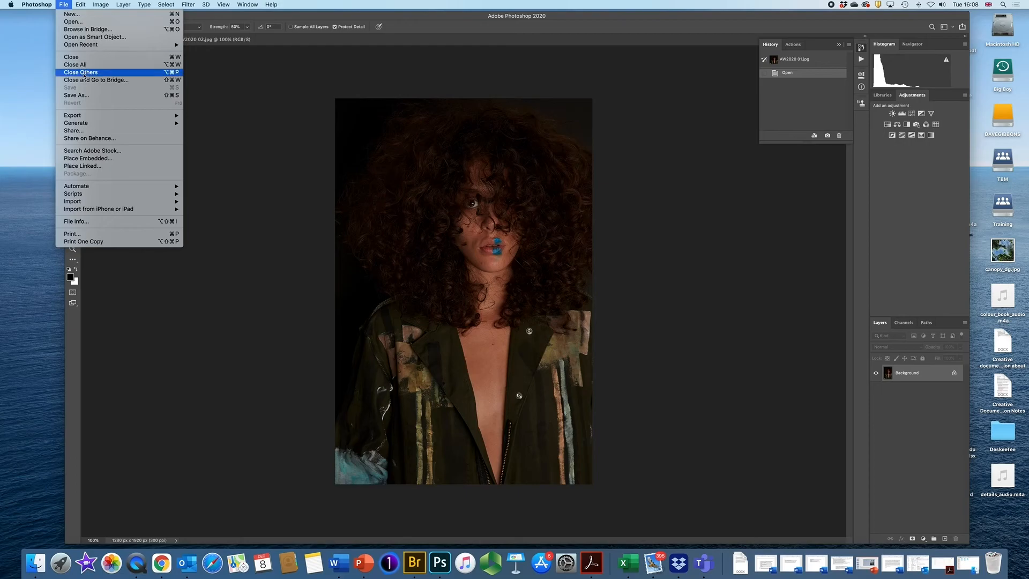
click(80, 96)
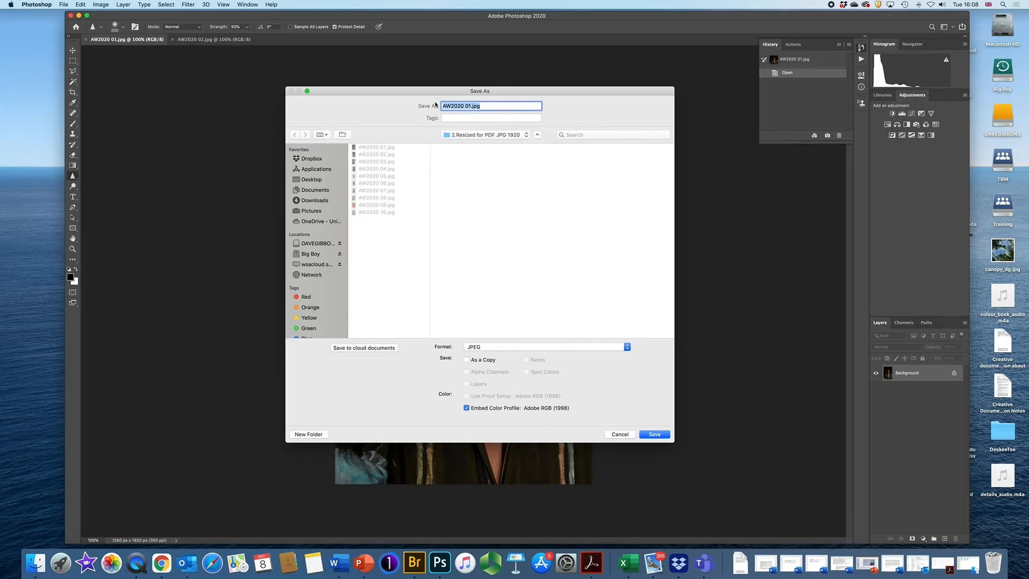
click(523, 138)
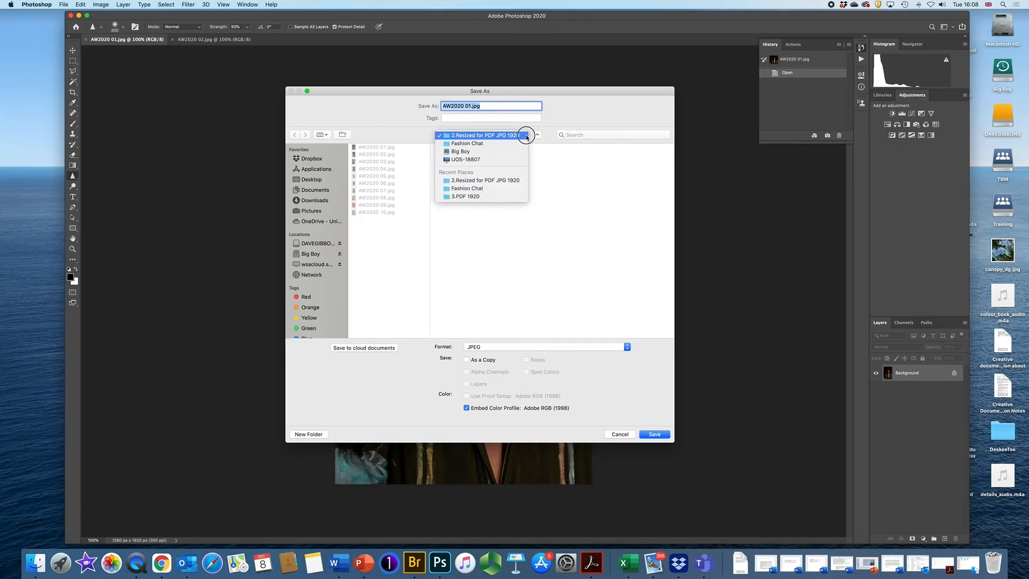
click(473, 197)
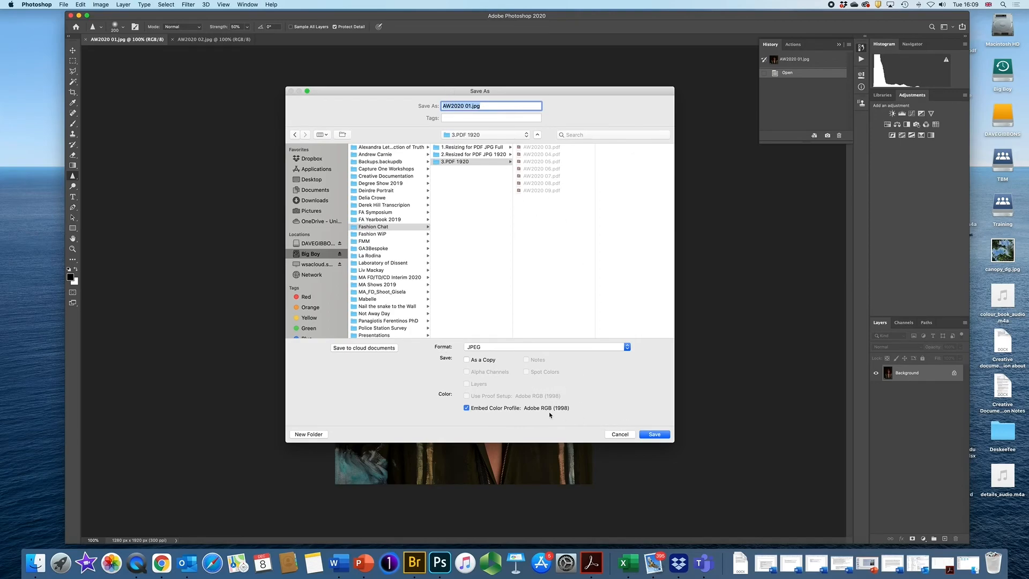
click(627, 348)
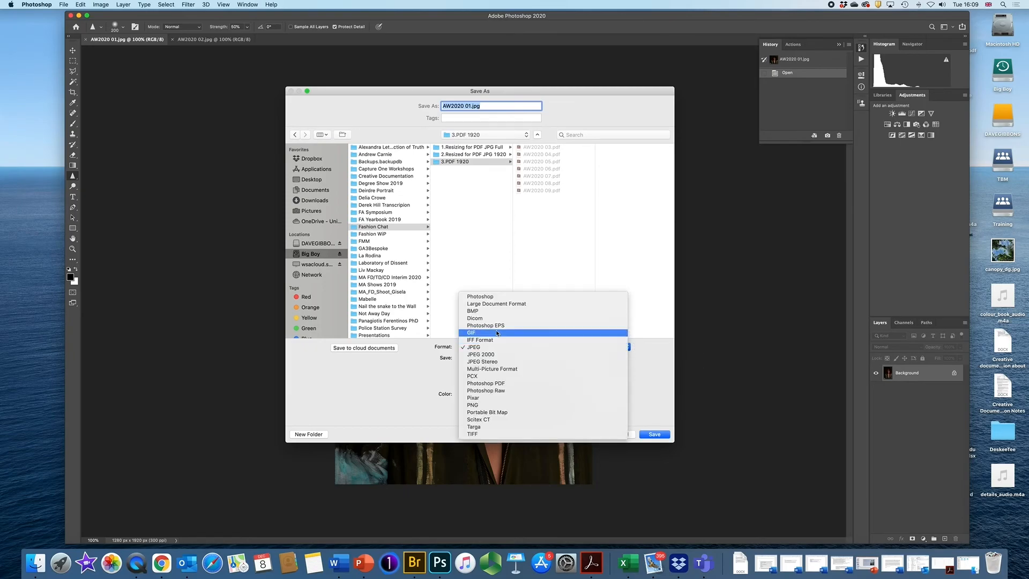
click(476, 385)
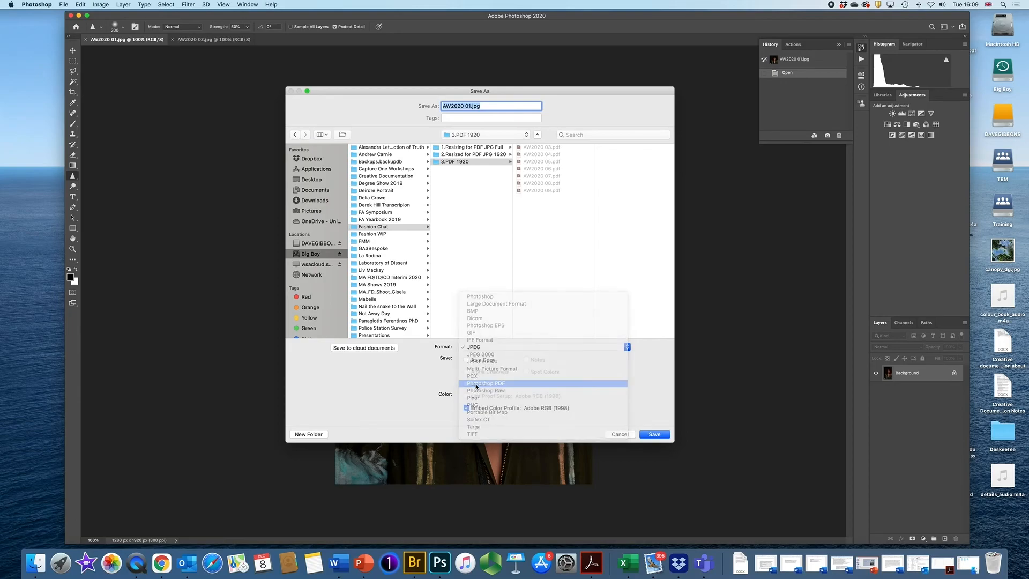
click(466, 360)
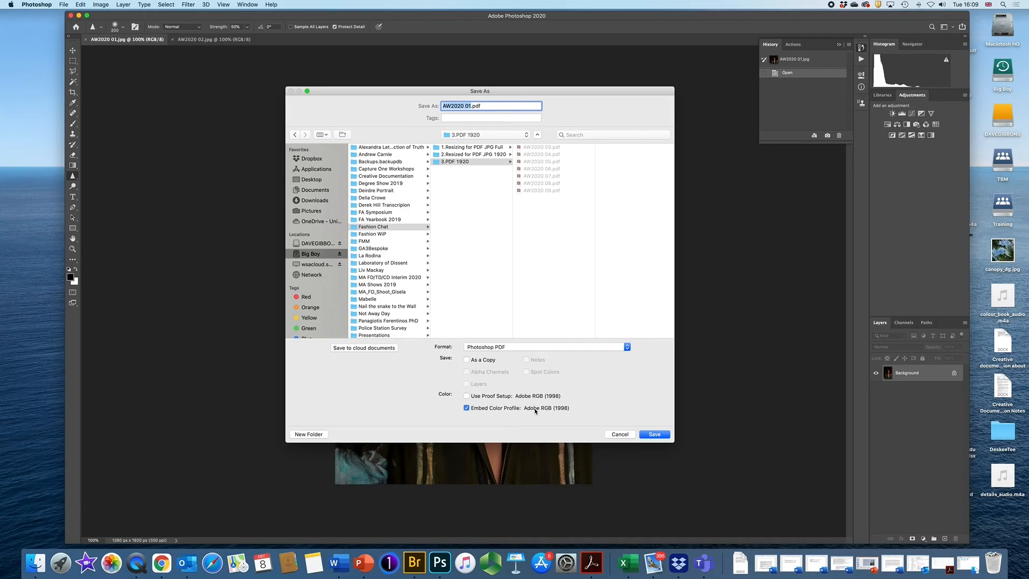
click(658, 435)
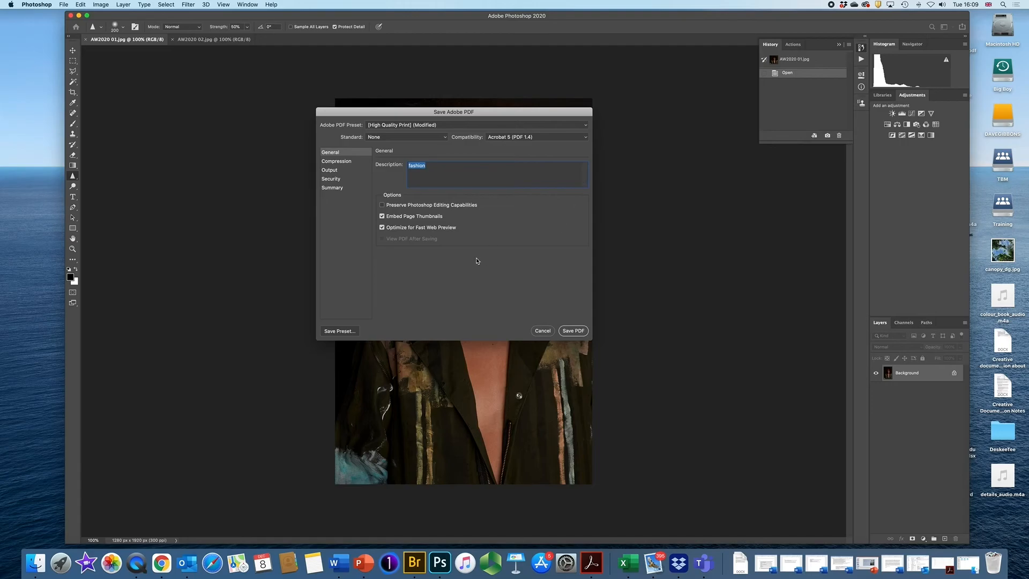
- Keep the PDF compatibility at Acrobat 5 (PDF 1.4) and turn off embedding of page thumbnails
click(444, 165)
click(586, 138)
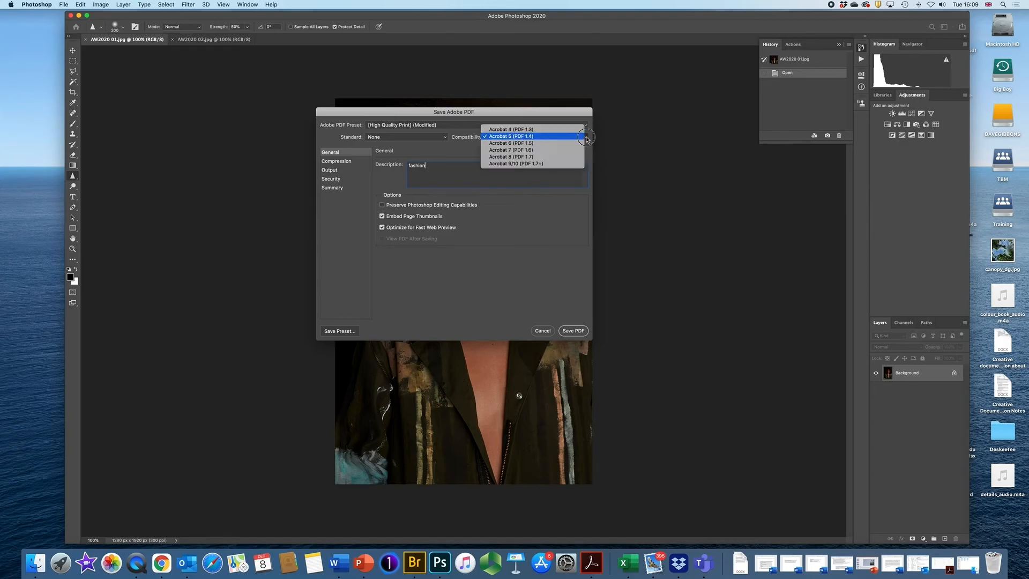
click(503, 137)
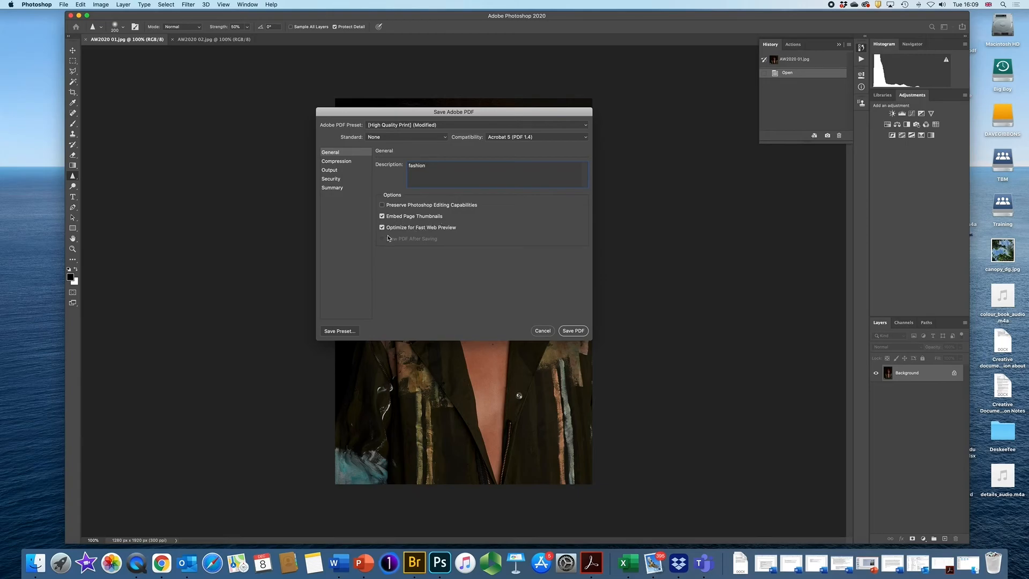
mouse_move(389, 238)
click(382, 216)
- Set the PDF compression image quality to Maximum, save the PDF, and close the document
click(337, 162)
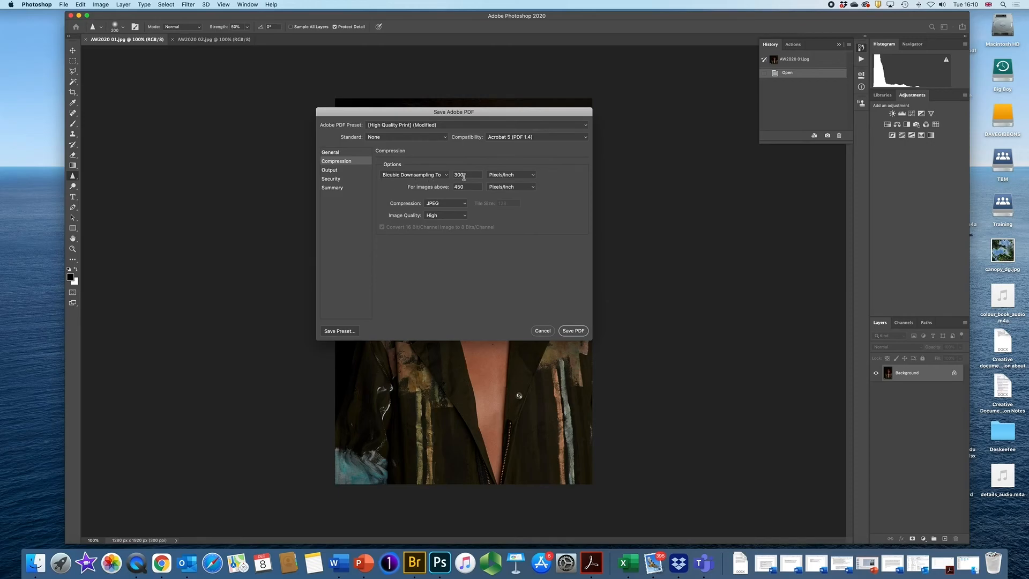
click(465, 216)
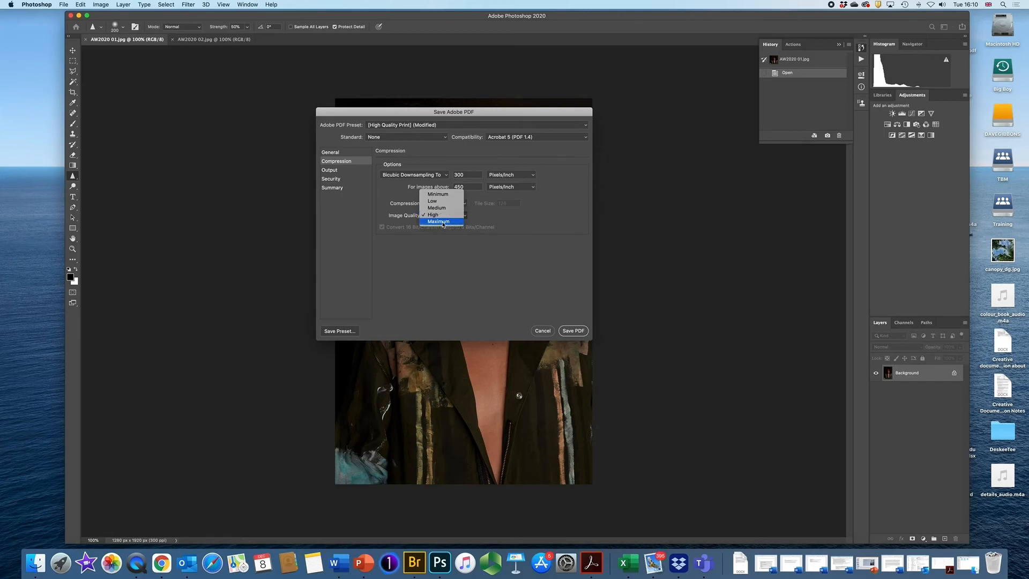
click(441, 225)
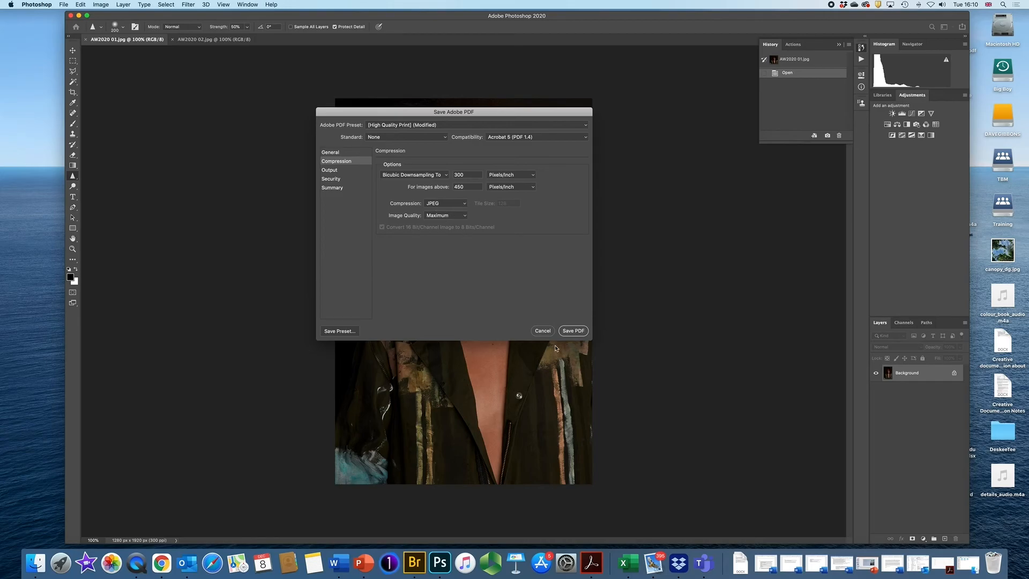
click(573, 330)
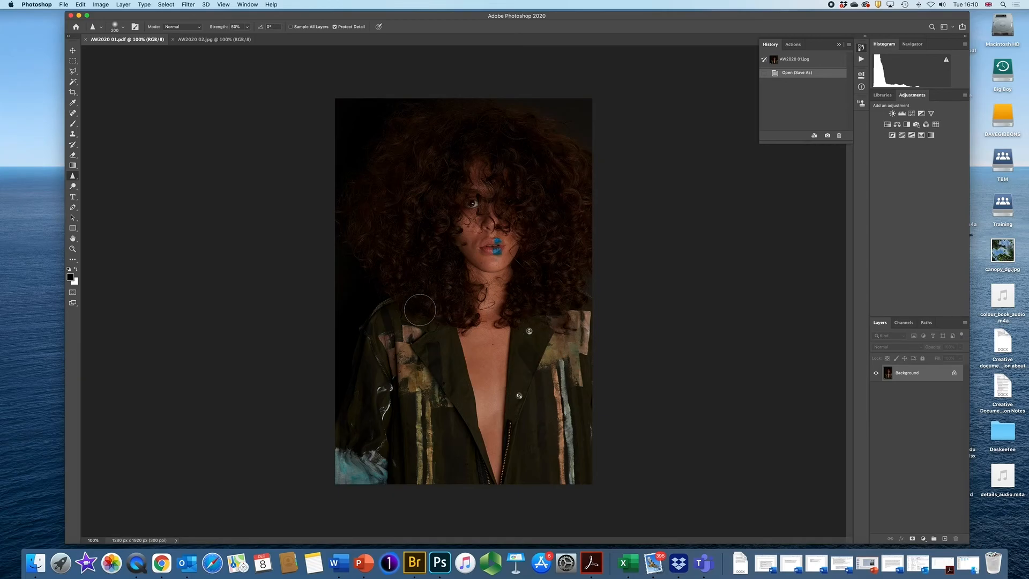
key(super+w)
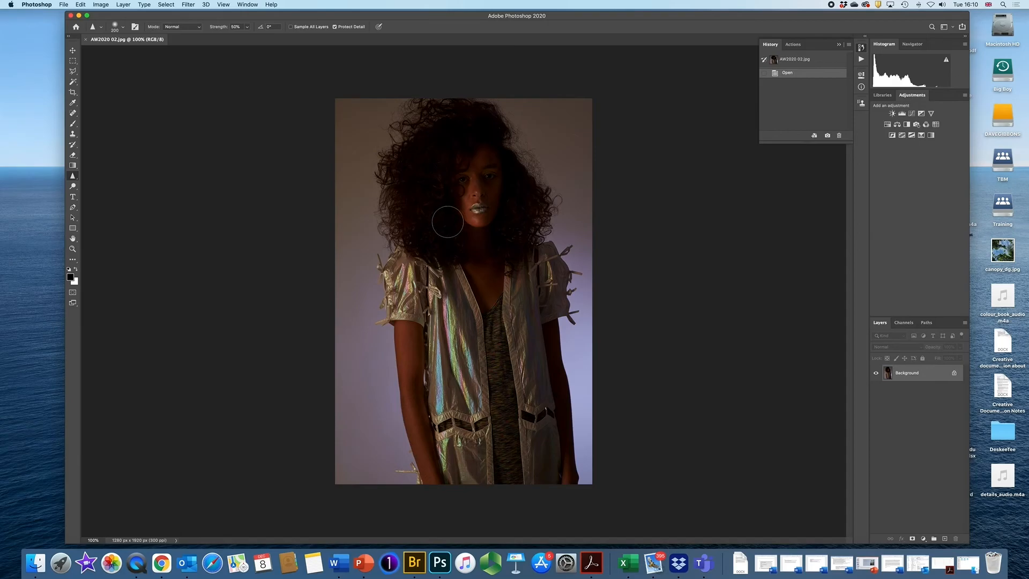
- Save AW2020 02.jpg in Photoshop PDF format to the 3.PDF 1920 folder with its Adobe RGB (1998) profile embedded
key(shift+super+s)
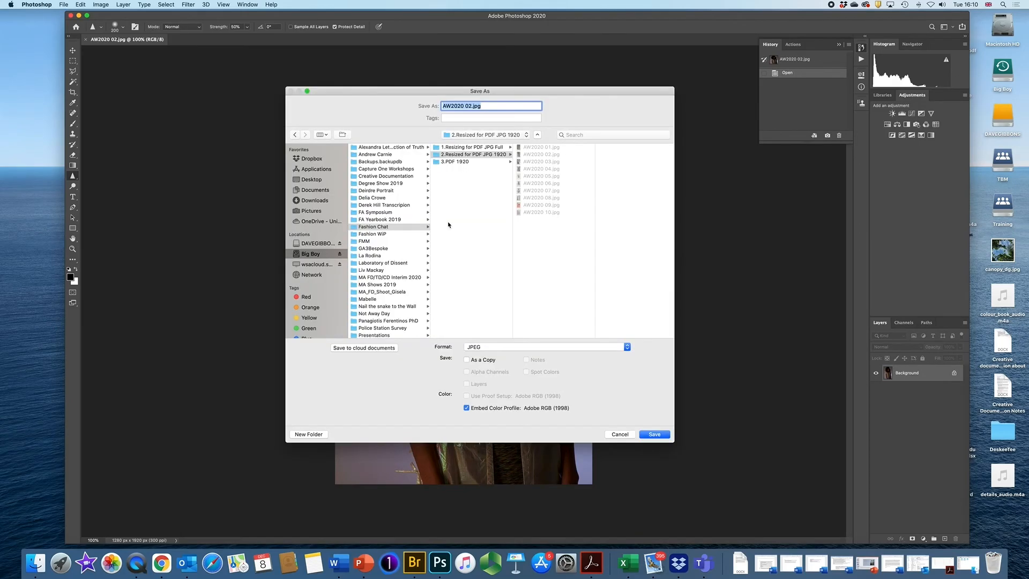
click(451, 162)
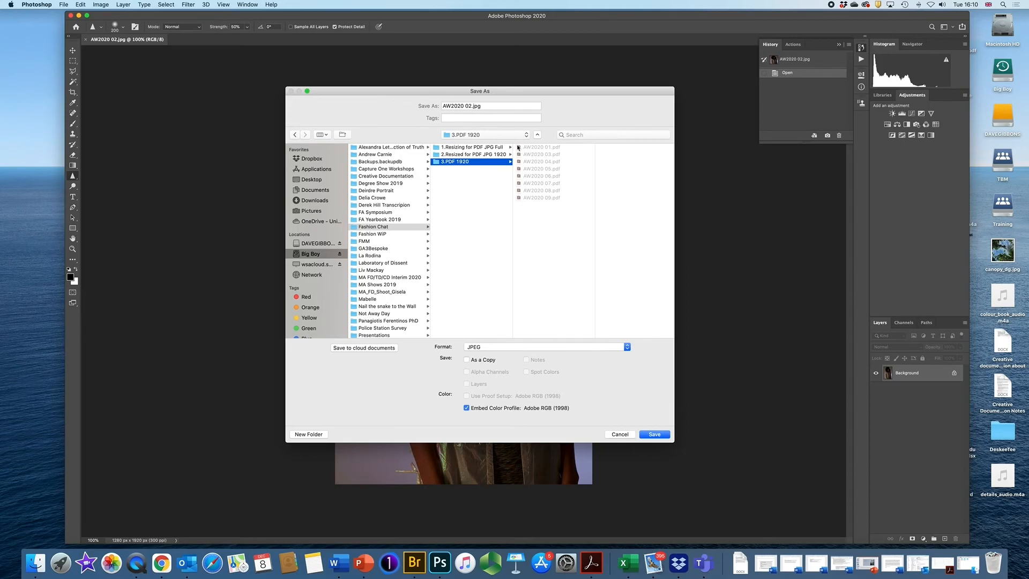
click(630, 347)
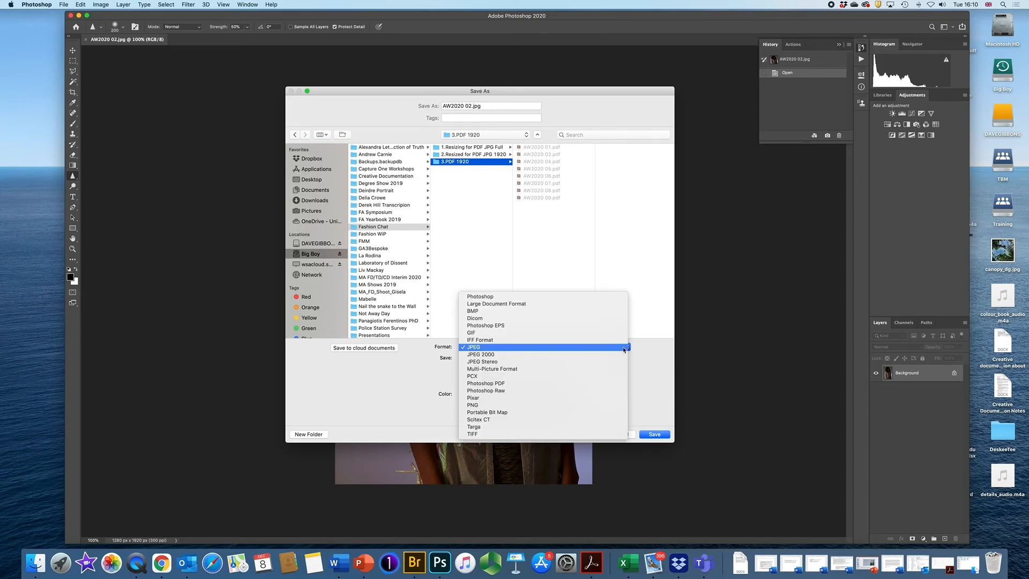
click(480, 384)
click(466, 360)
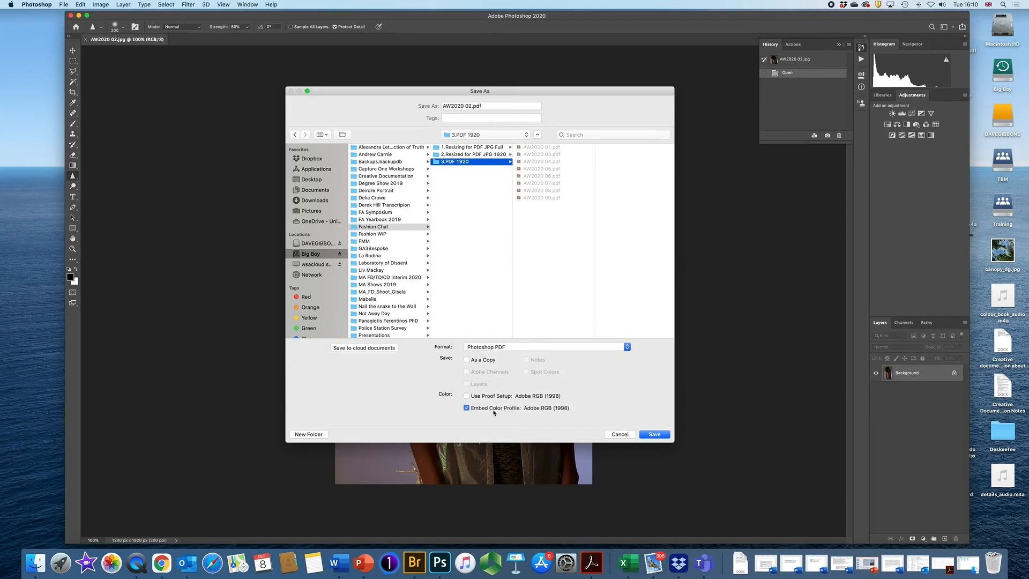
click(654, 435)
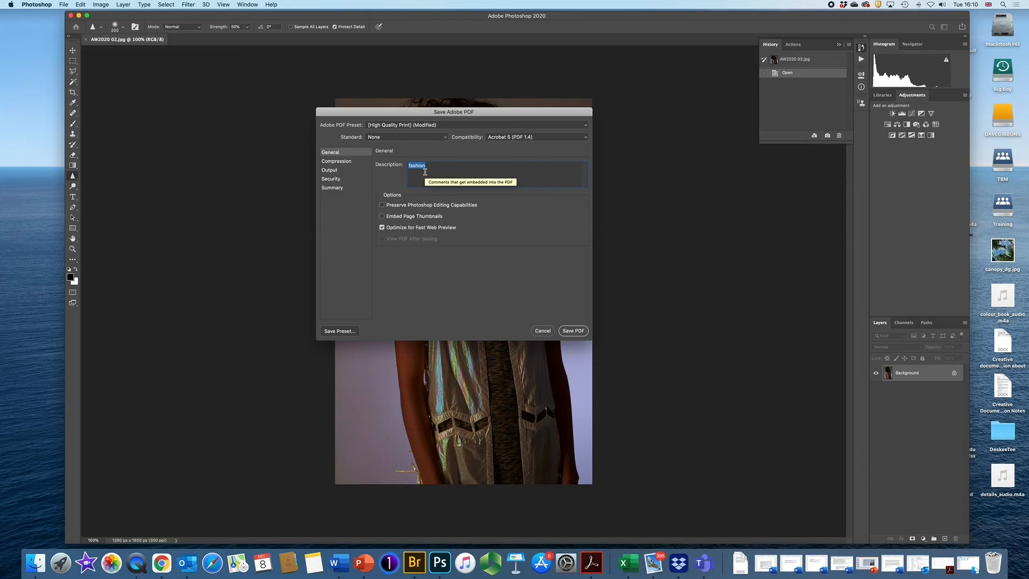
- Set this PDF's compression image quality to High, save it, and close the document
click(344, 162)
click(464, 216)
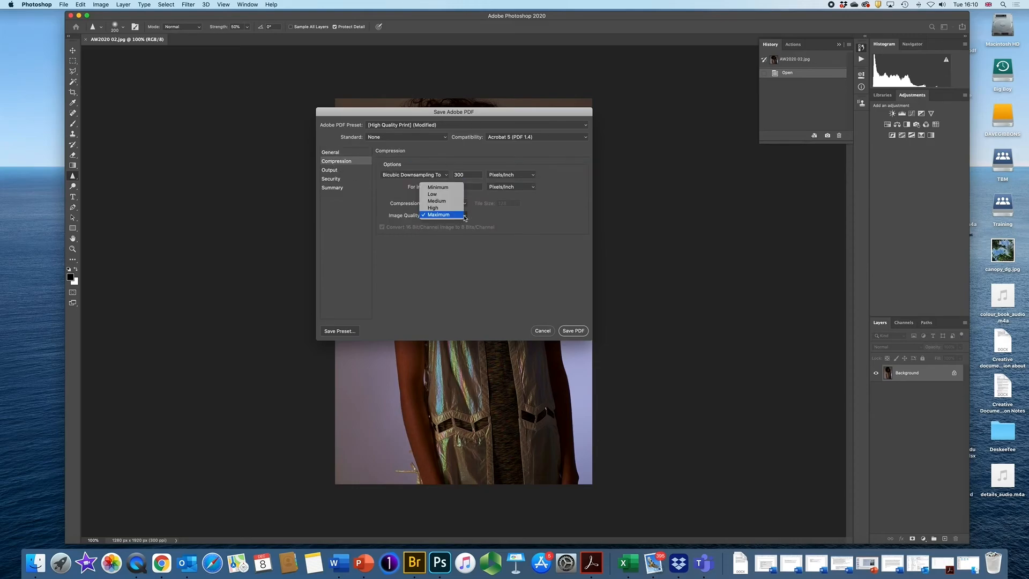
click(434, 208)
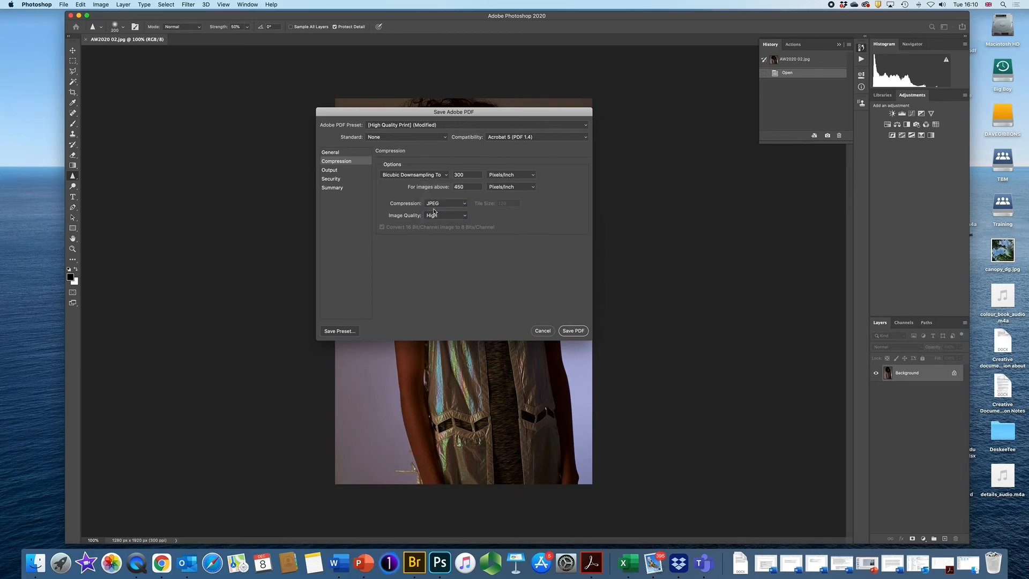
click(571, 331)
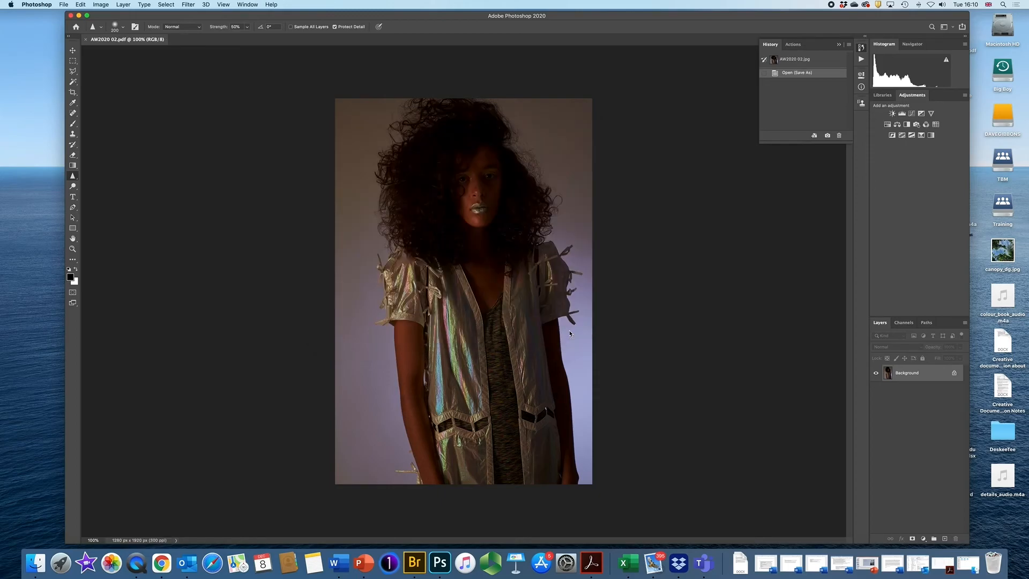
key(super+w)
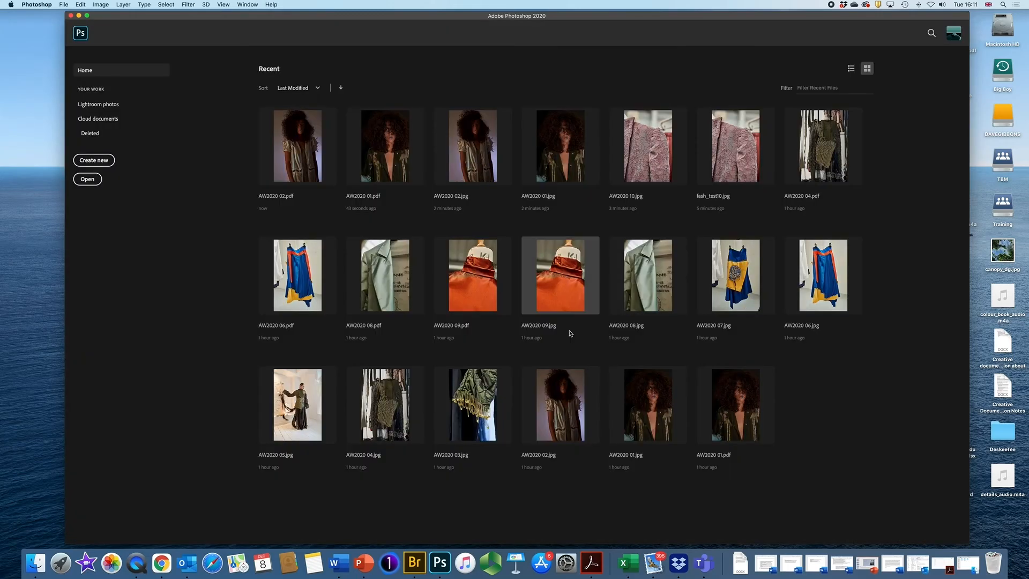
- Switch to Bridge, compare the file sizes of AW2020 01.pdf and AW2020 02.pdf in the 3.PDF 1920 folder, and minimize the window
click(414, 563)
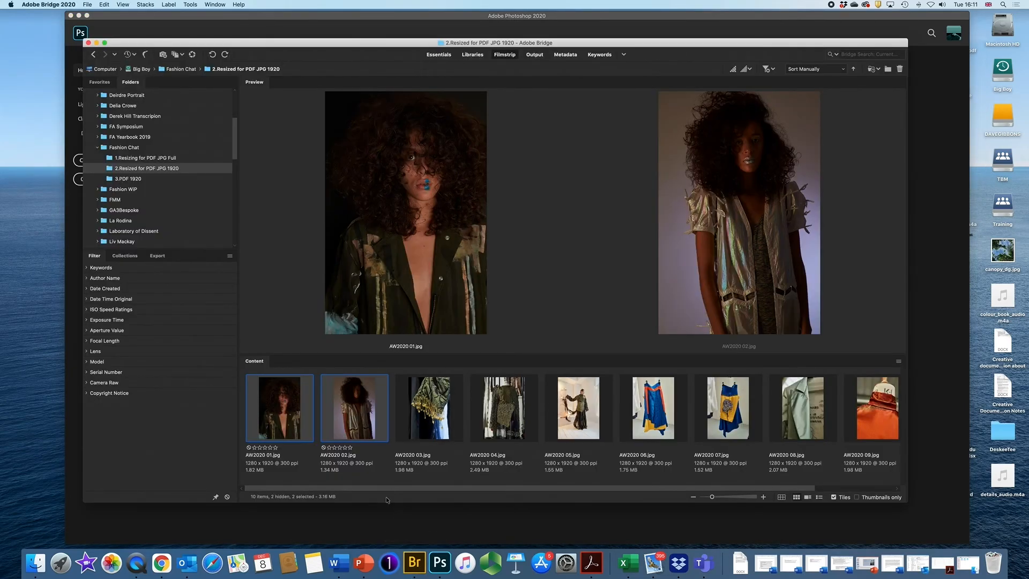
click(129, 179)
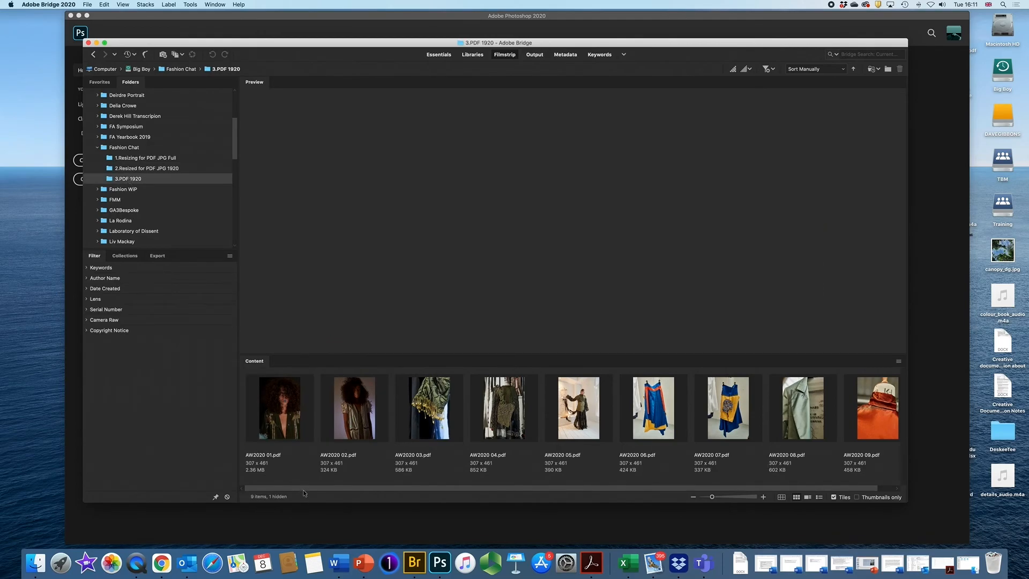
click(279, 406)
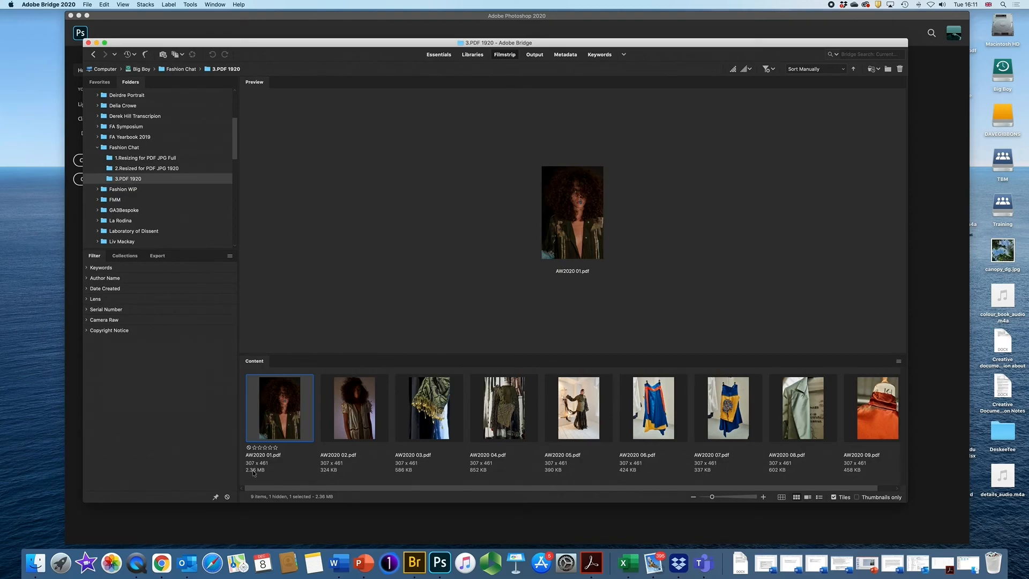
click(345, 437)
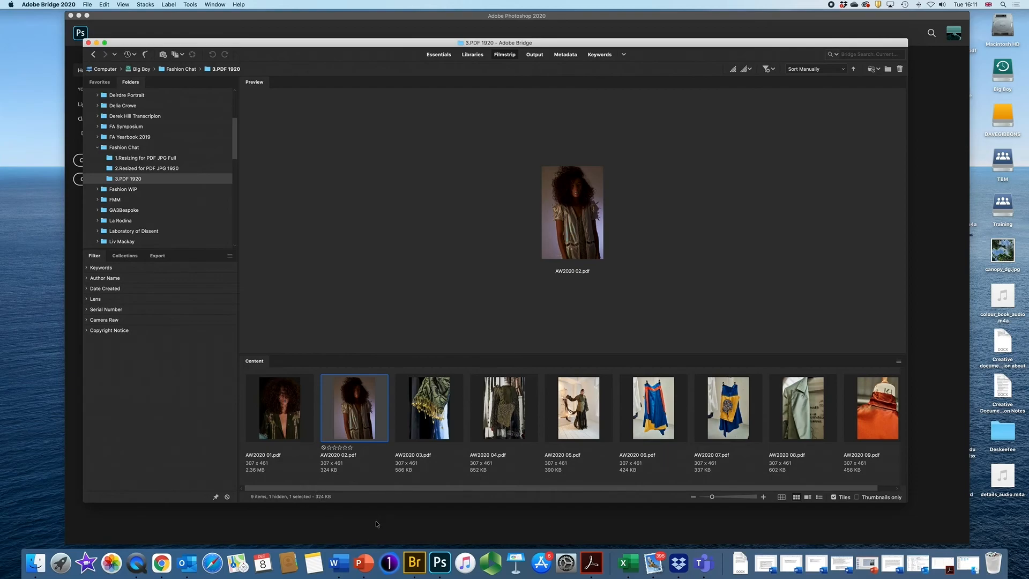
click(97, 43)
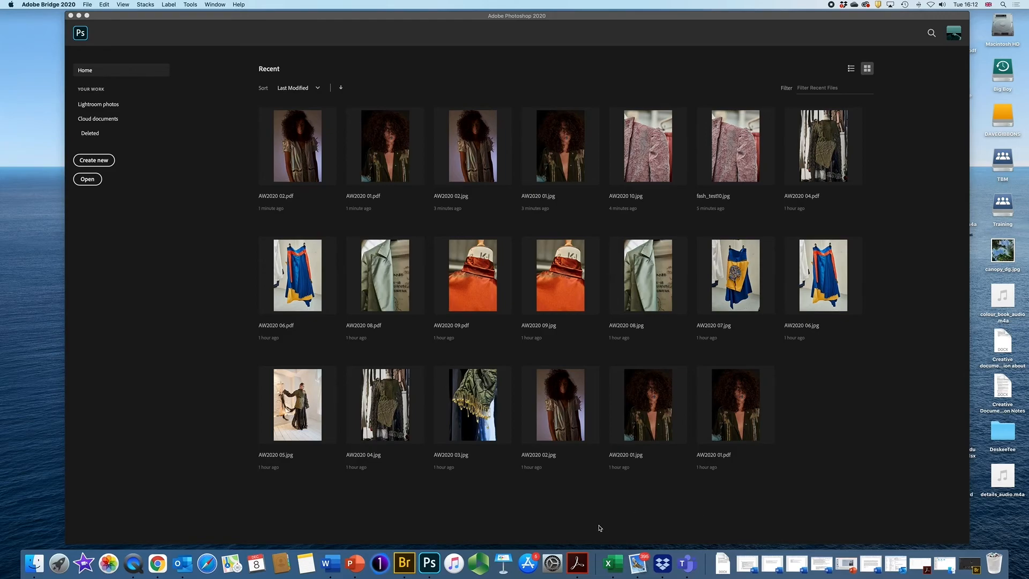
- Return to Photoshop and set up a multi-page PDF Presentation that leaves out the filename and description
click(226, 86)
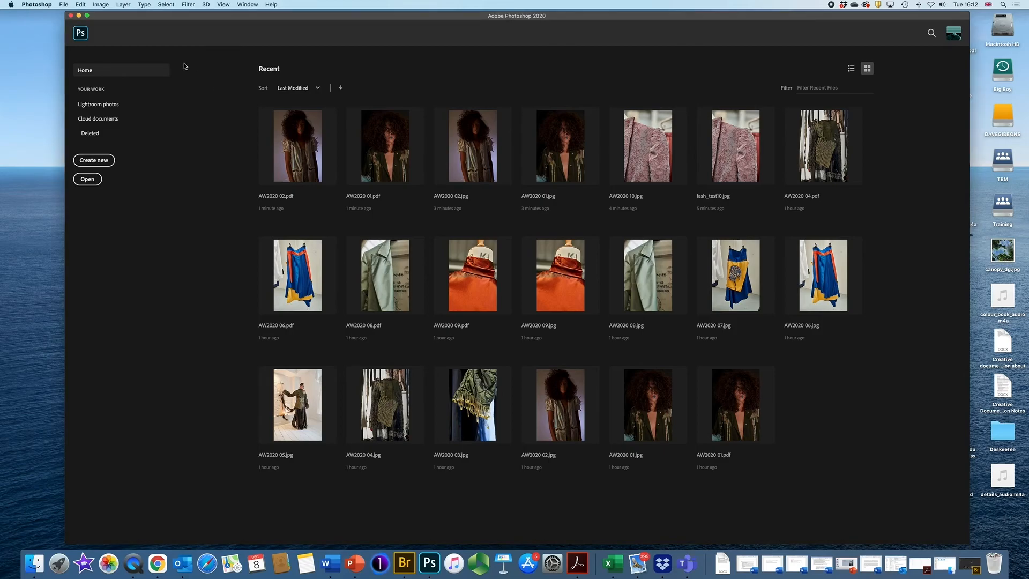
click(63, 5)
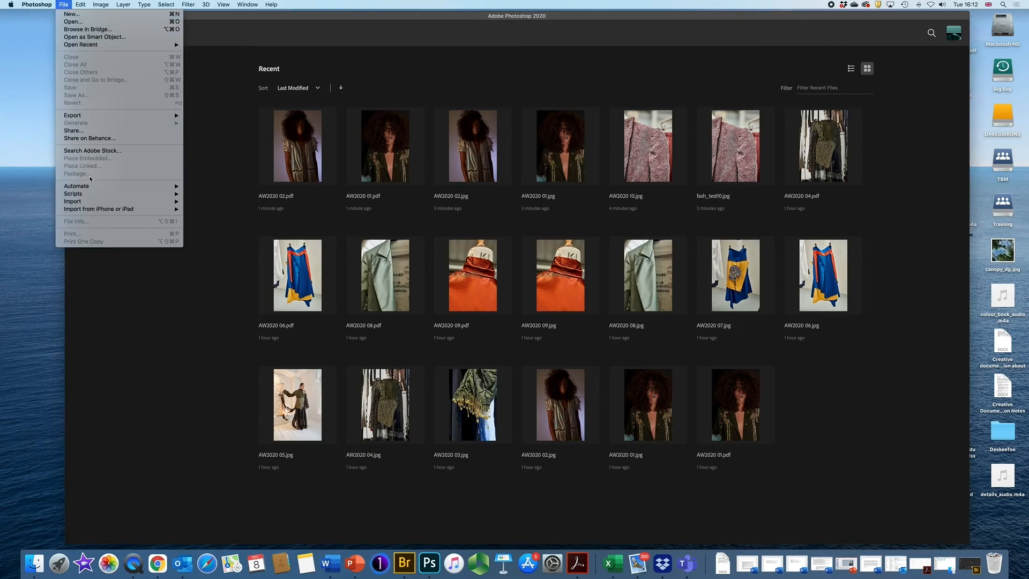
mouse_move(89, 187)
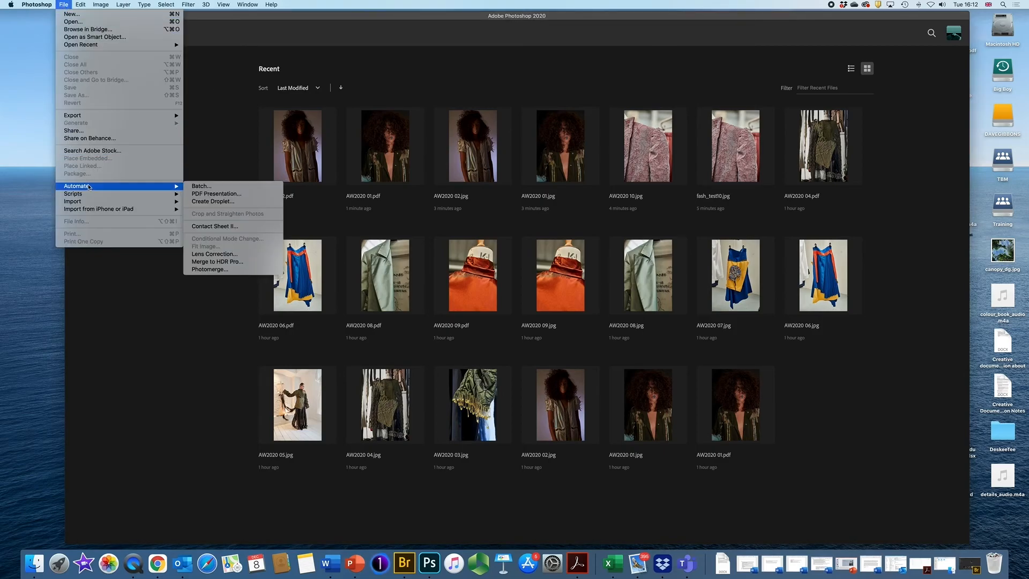
click(203, 194)
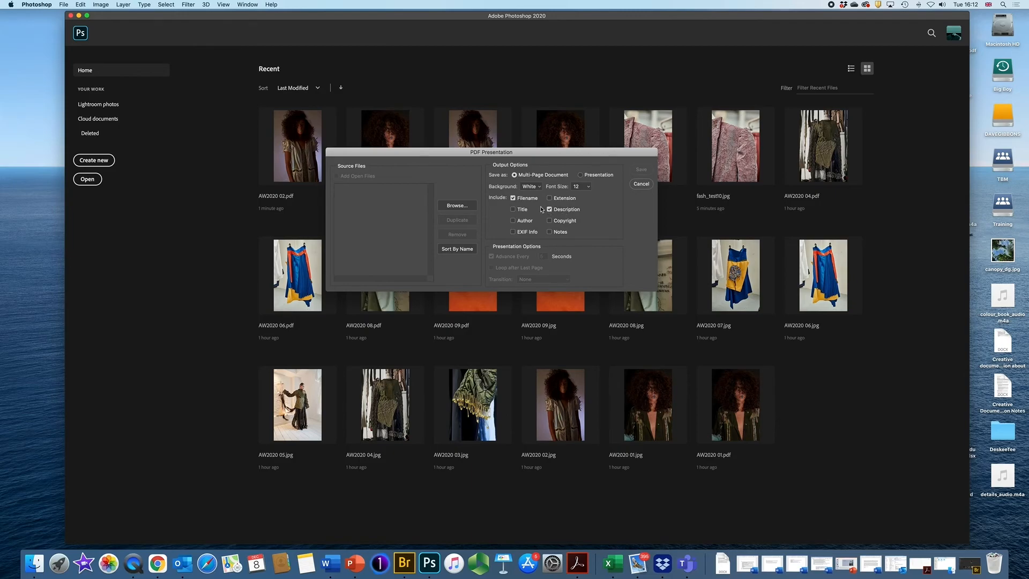
click(513, 197)
click(549, 209)
- Add all nine files, AW2020 01.pdf to AW2020 09.pdf, from Fashion Chat's 3.PDF 1920 folder as the presentation's source files
click(456, 205)
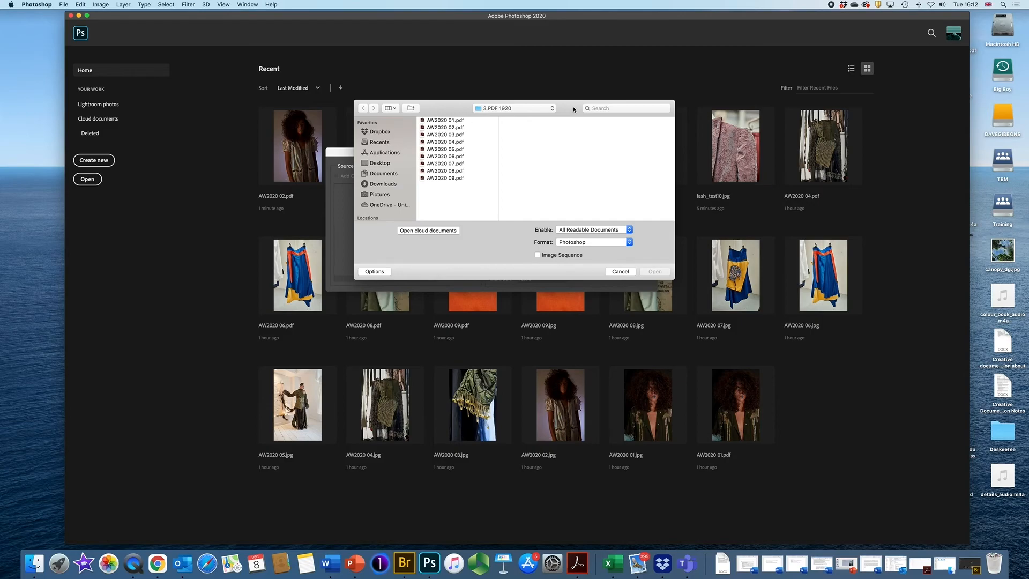
click(550, 108)
click(495, 171)
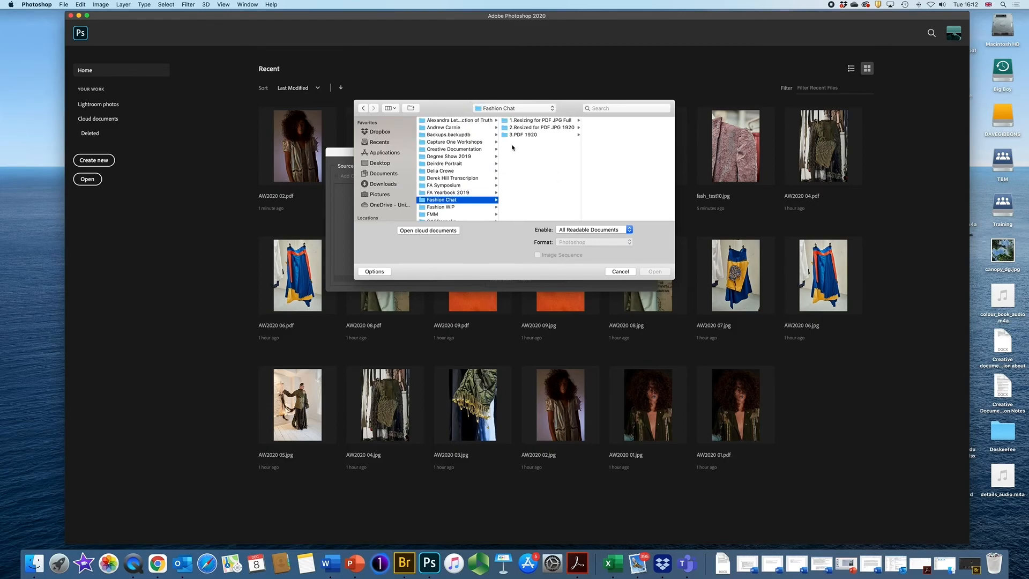
click(522, 136)
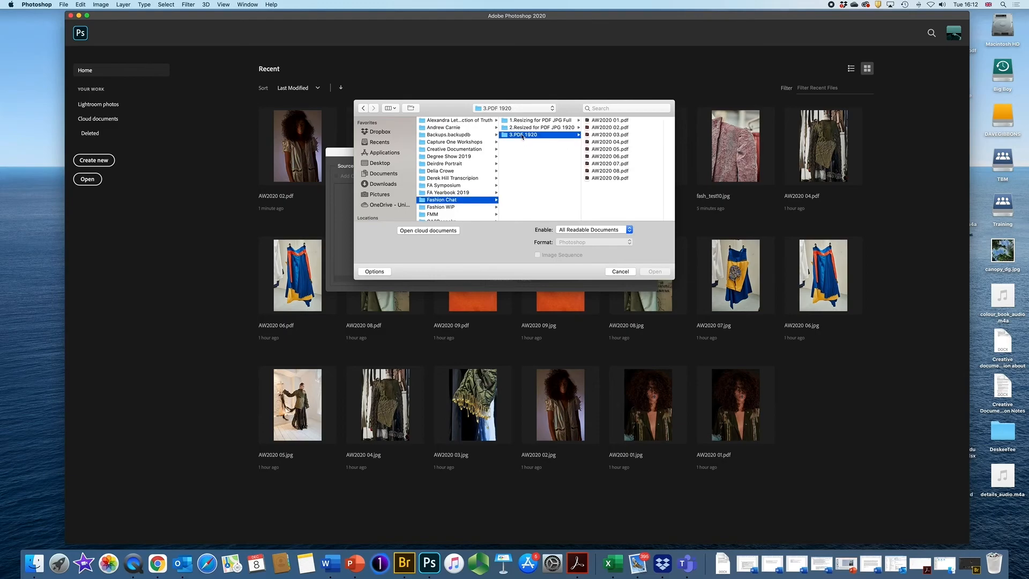
click(610, 120)
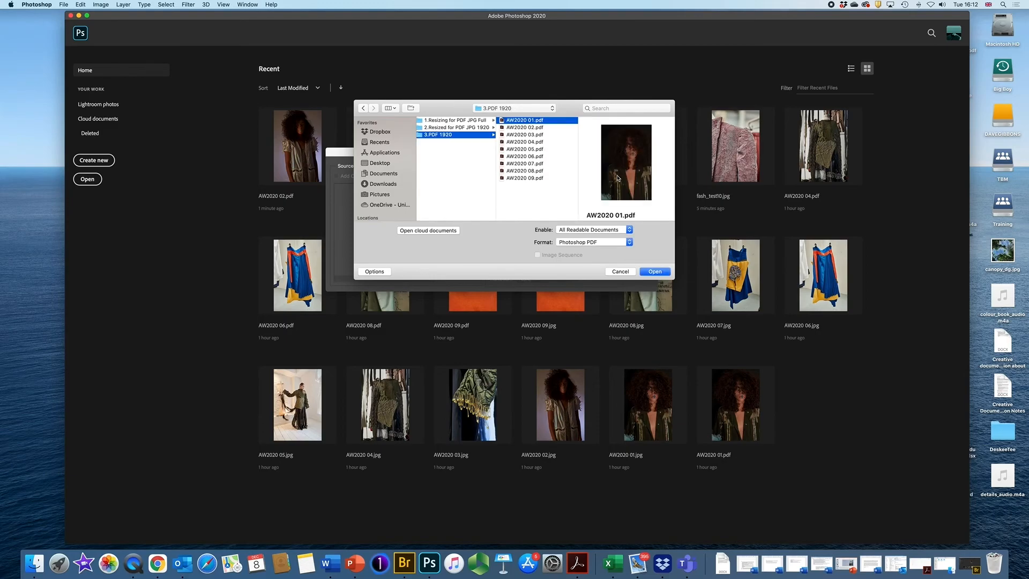
shift+click(523, 179)
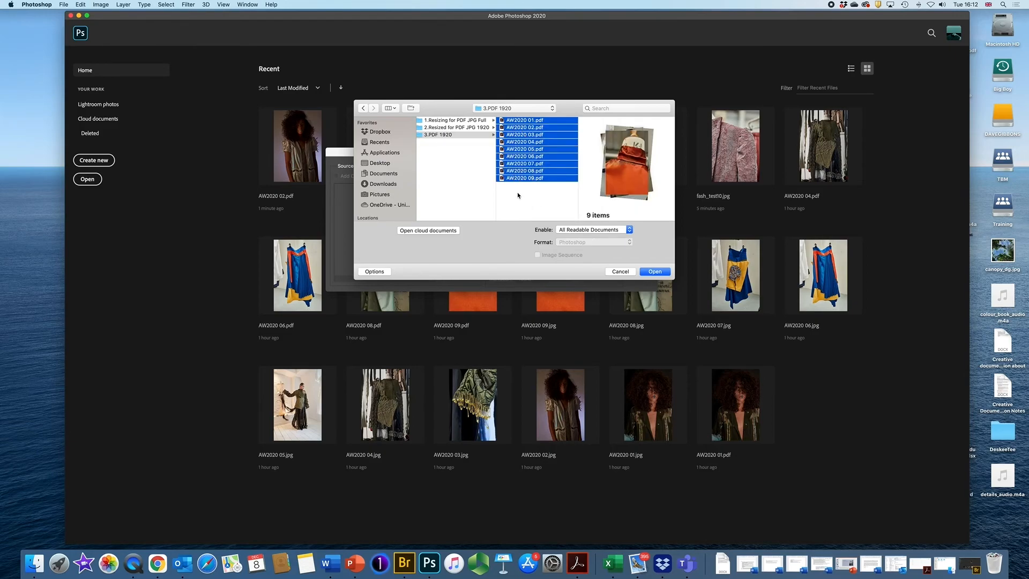
click(655, 271)
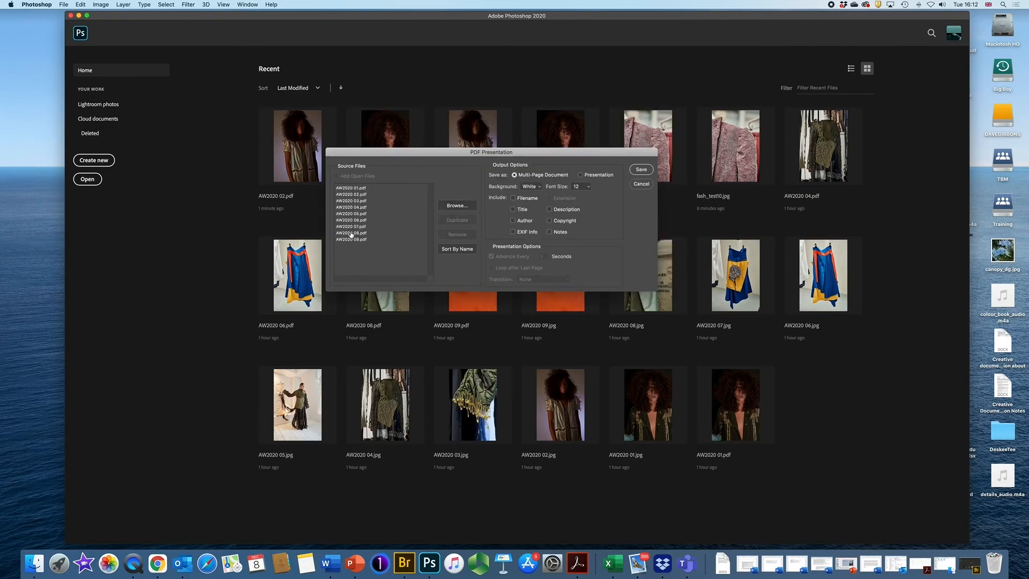
- Save the multi-page presentation as PDF1 in the Fashion Chat folder
click(640, 170)
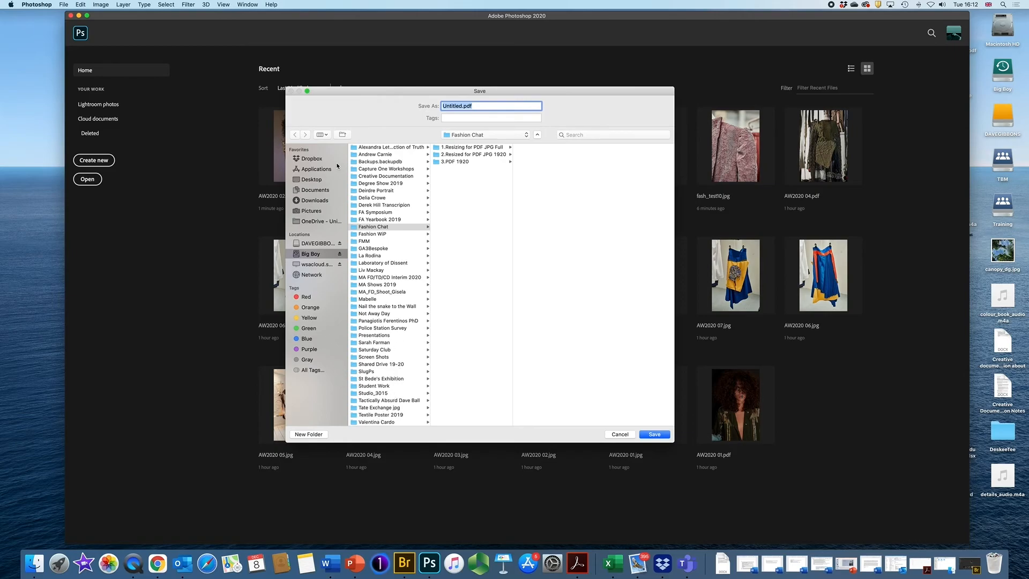
double_click(462, 105)
text(PDF1)
click(657, 434)
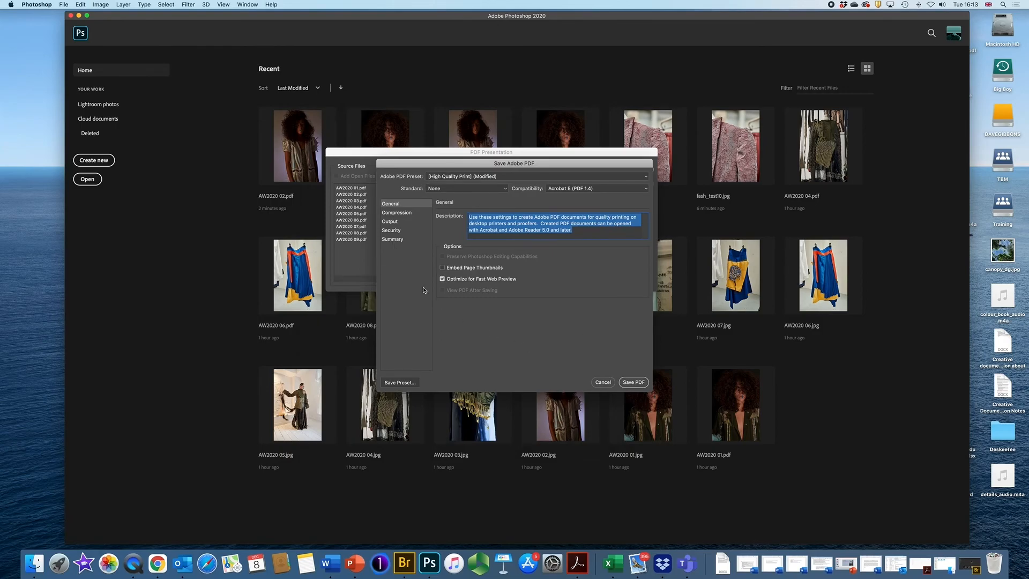
- Check the PDF's compression settings and save it with the High Quality Print (Modified) preset
click(397, 213)
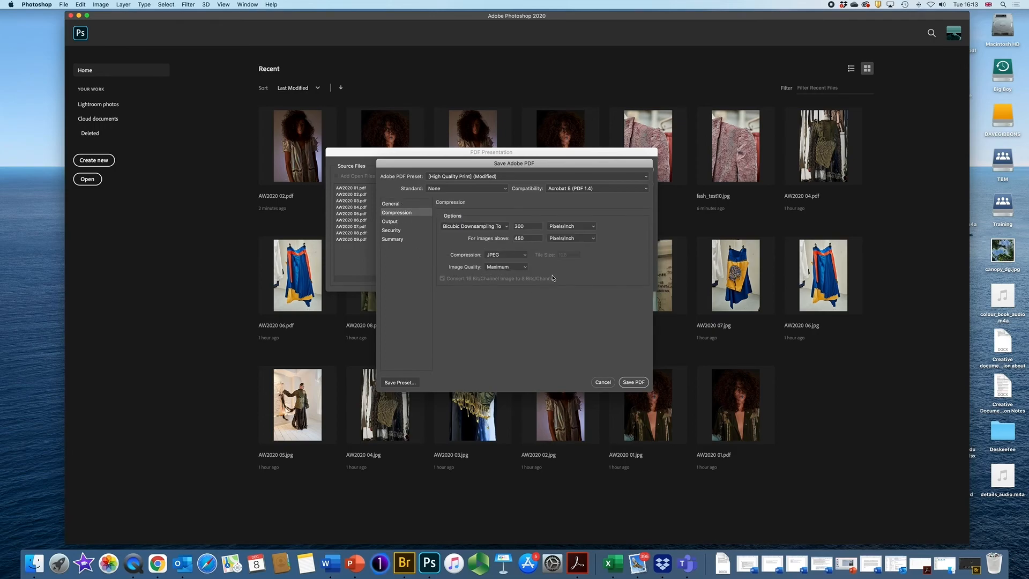
click(389, 207)
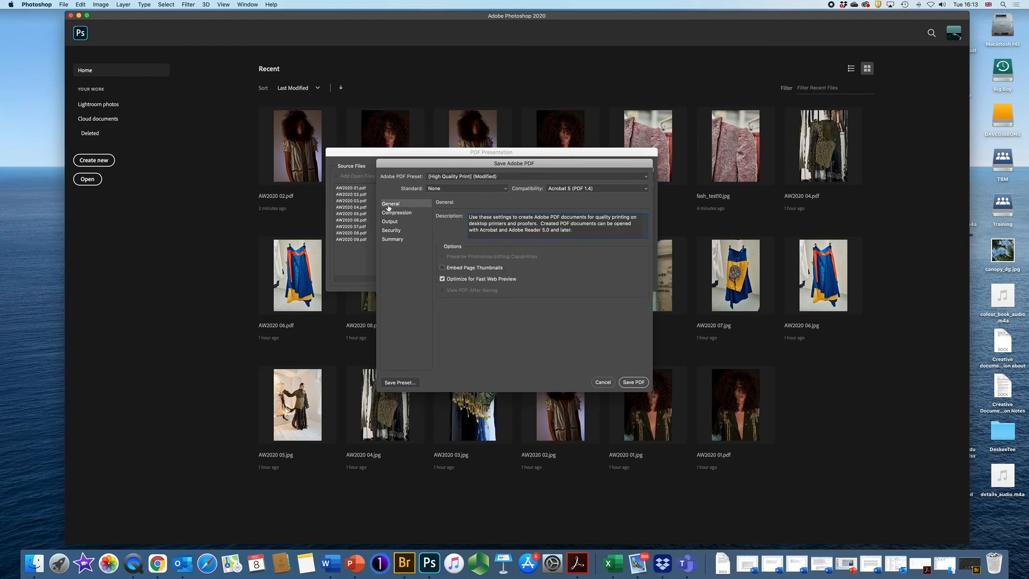
click(626, 382)
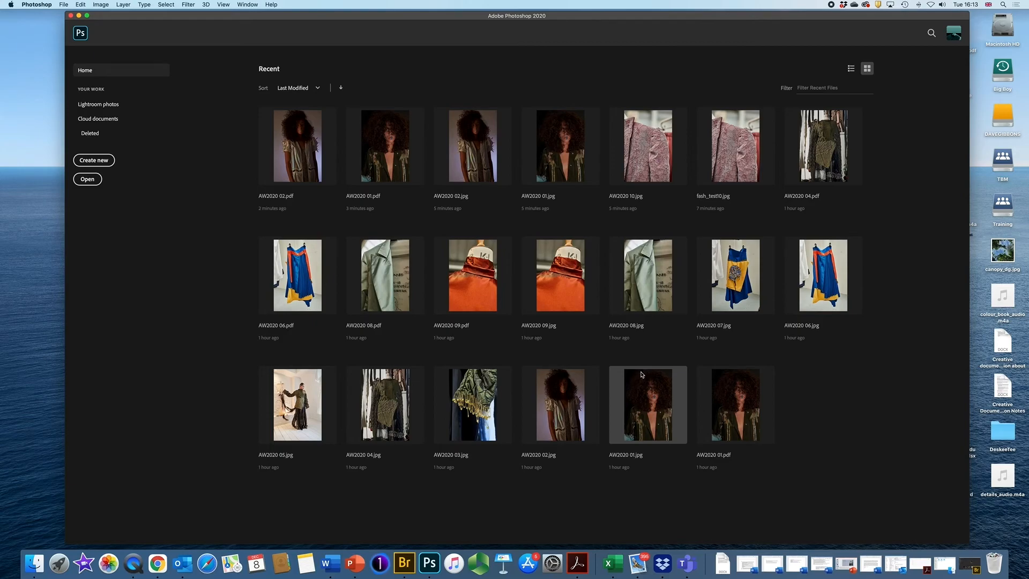
- Switch to Bridge, go to the Fashion Chat folder, and open PDF1.pdf in Acrobat
click(403, 566)
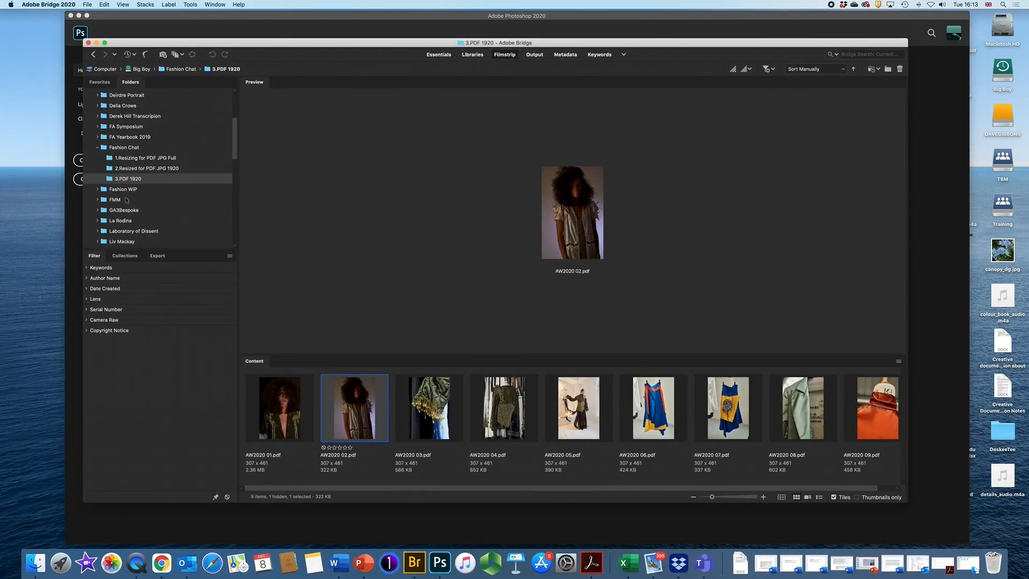
click(124, 147)
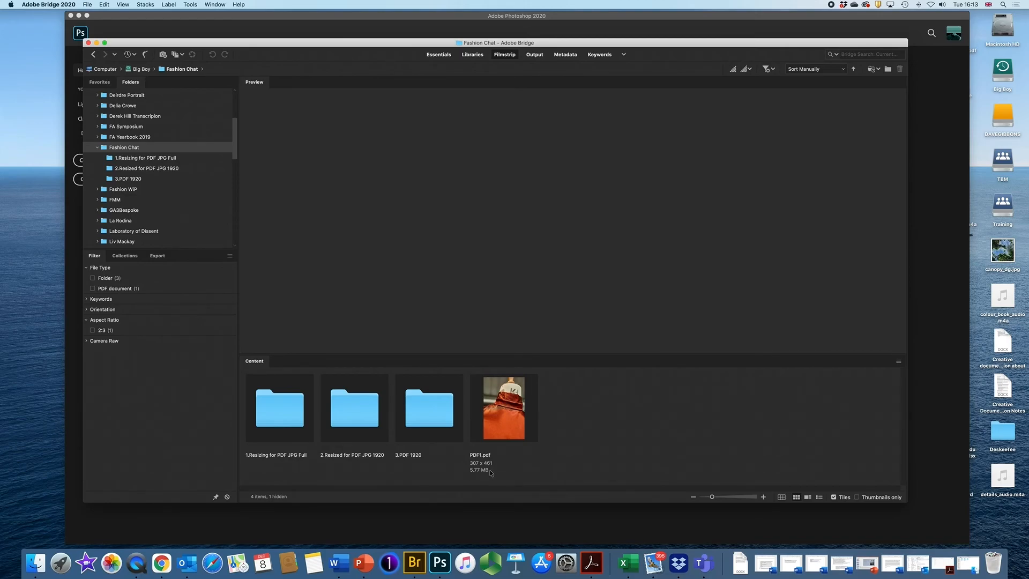
click(502, 408)
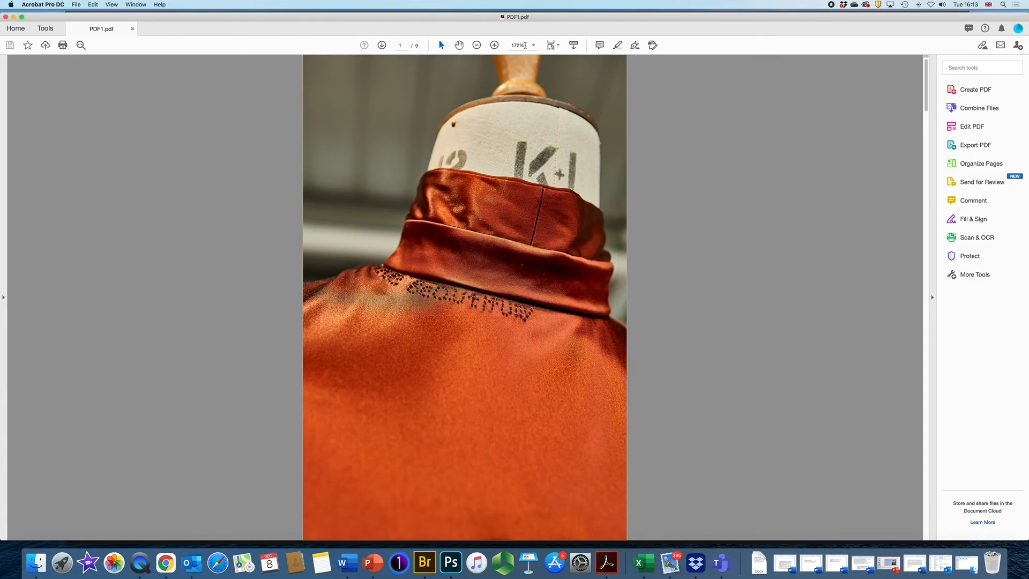
- View the first page of PDF1.pdf at actual size and magnify it in stages to 200%
click(534, 46)
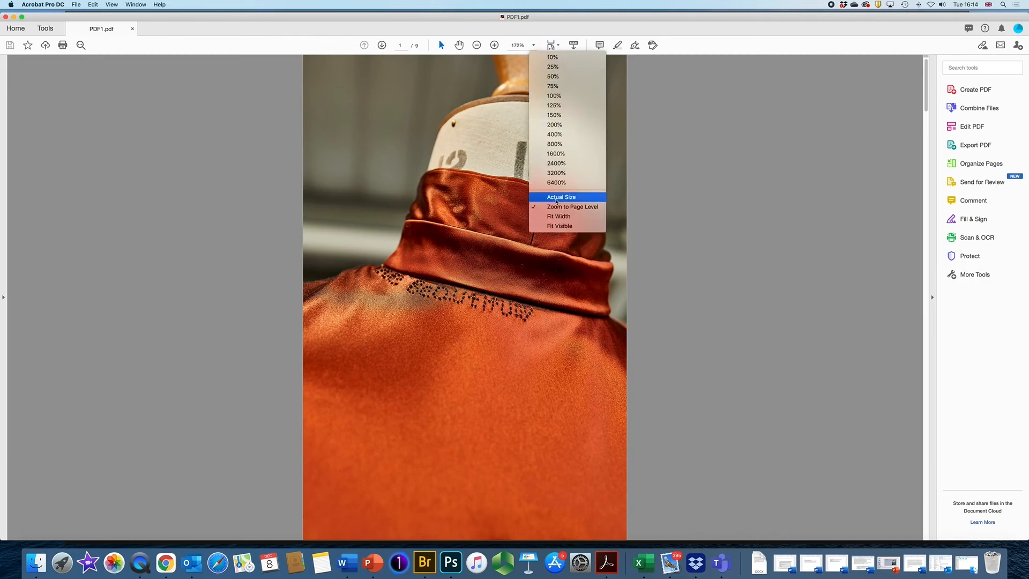
click(556, 198)
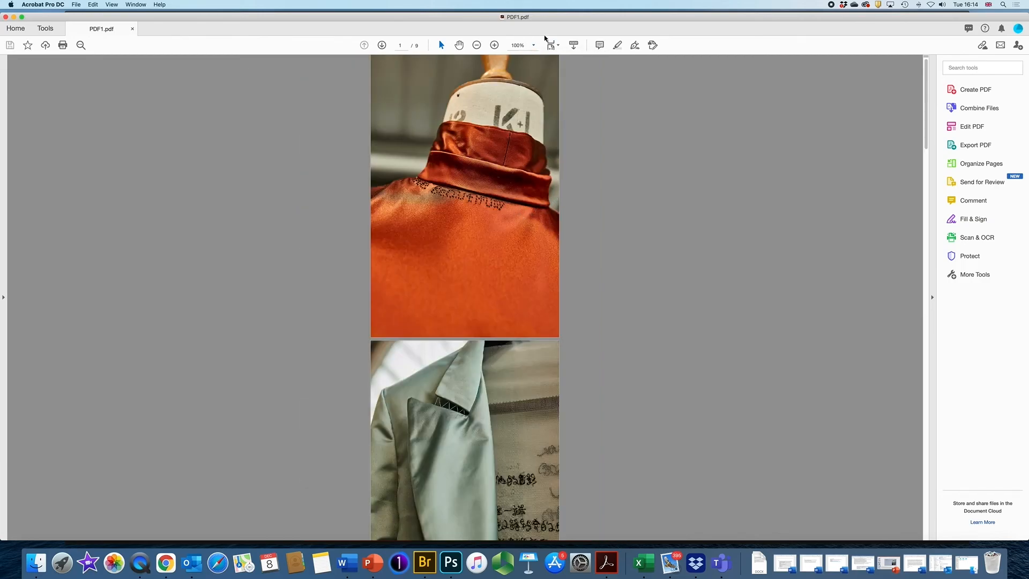
click(494, 45)
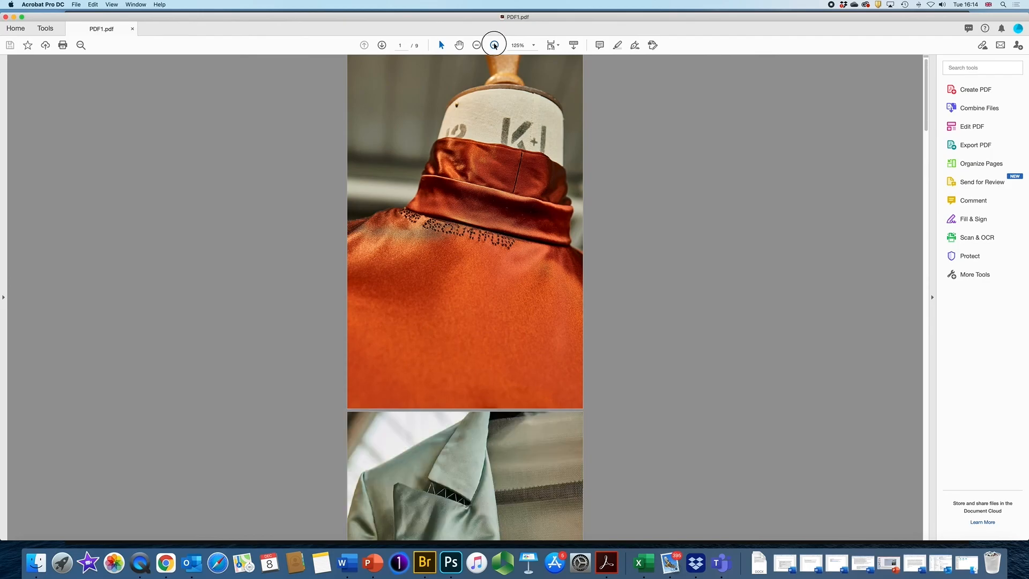
click(494, 46)
click(494, 45)
click(494, 46)
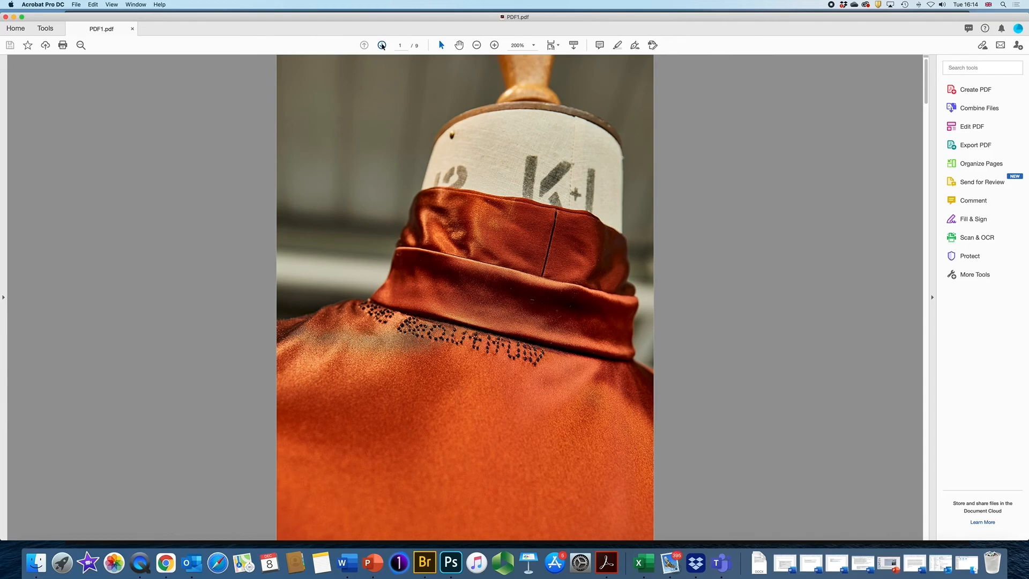
- Page through PDF1.pdf one page at a time up to page 8 to check the images
click(382, 45)
click(382, 45)
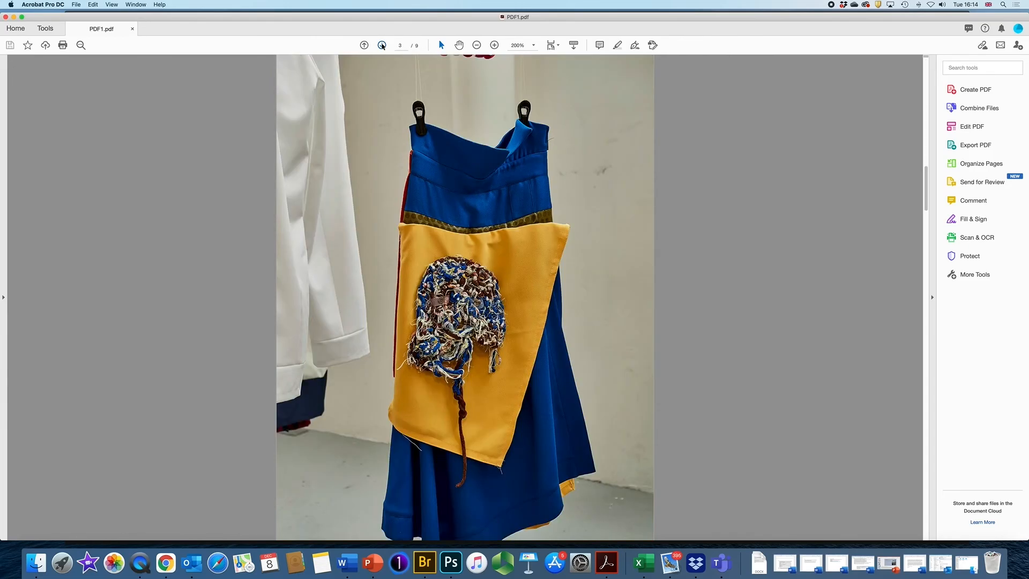
click(382, 46)
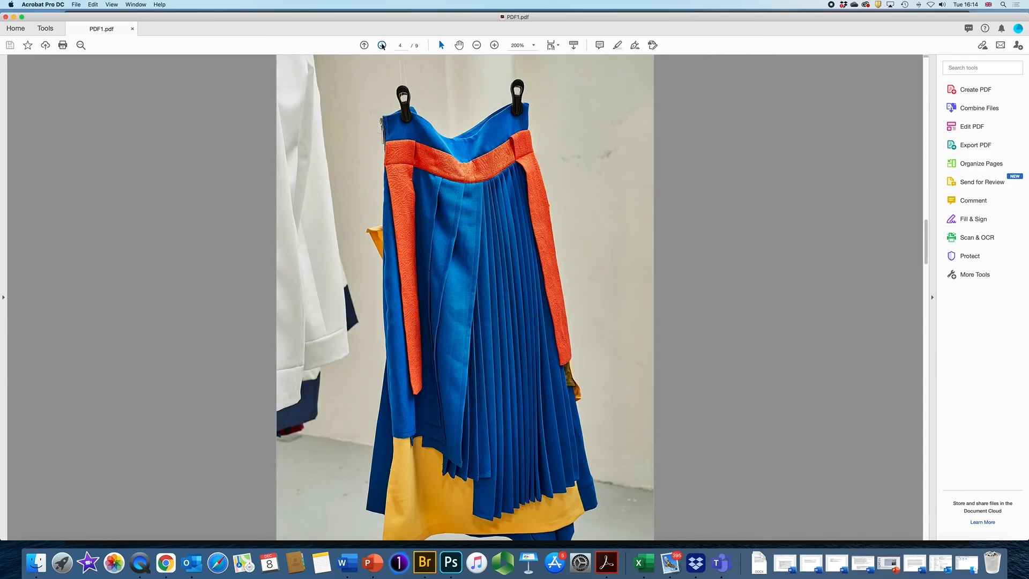
click(382, 45)
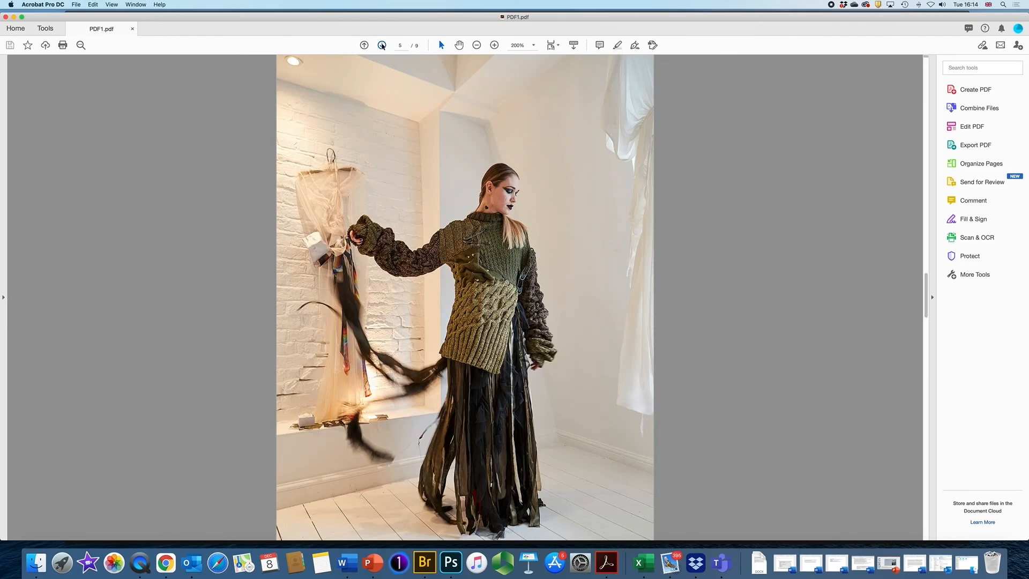
click(382, 45)
click(382, 46)
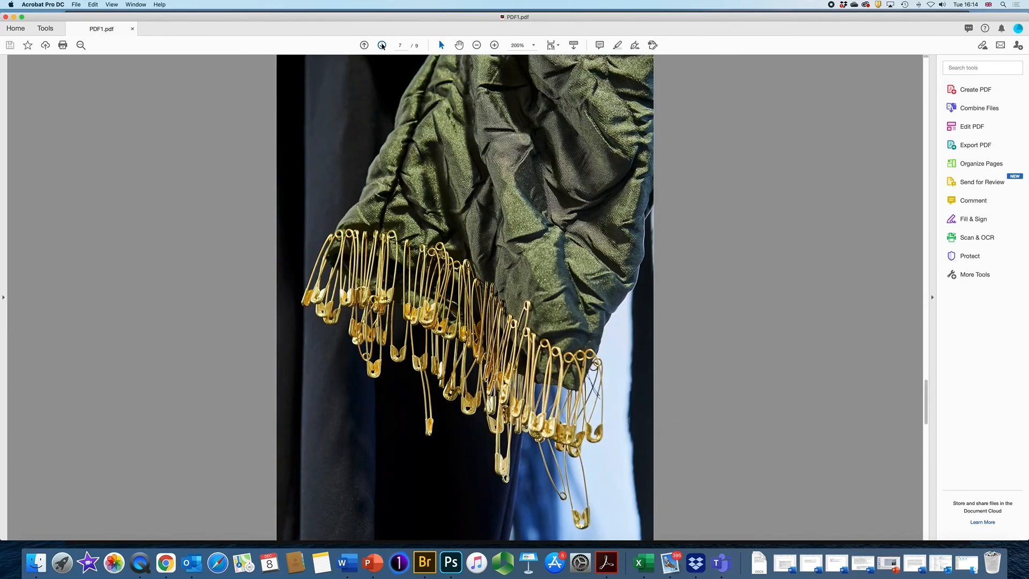
click(382, 46)
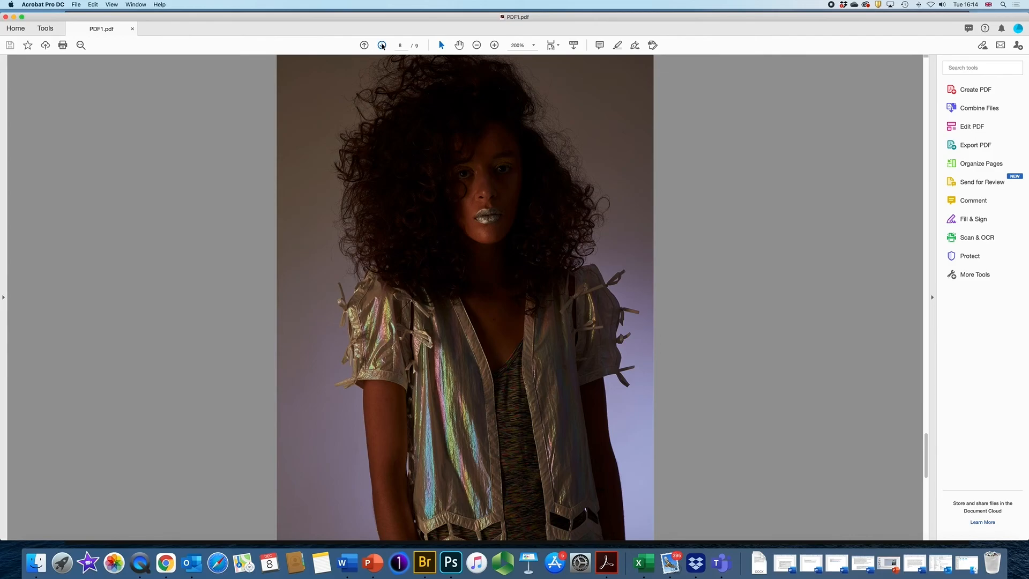
- Inspect the image detail of page 8 at 400% magnification, and go back to page 5 to examine it too
click(494, 45)
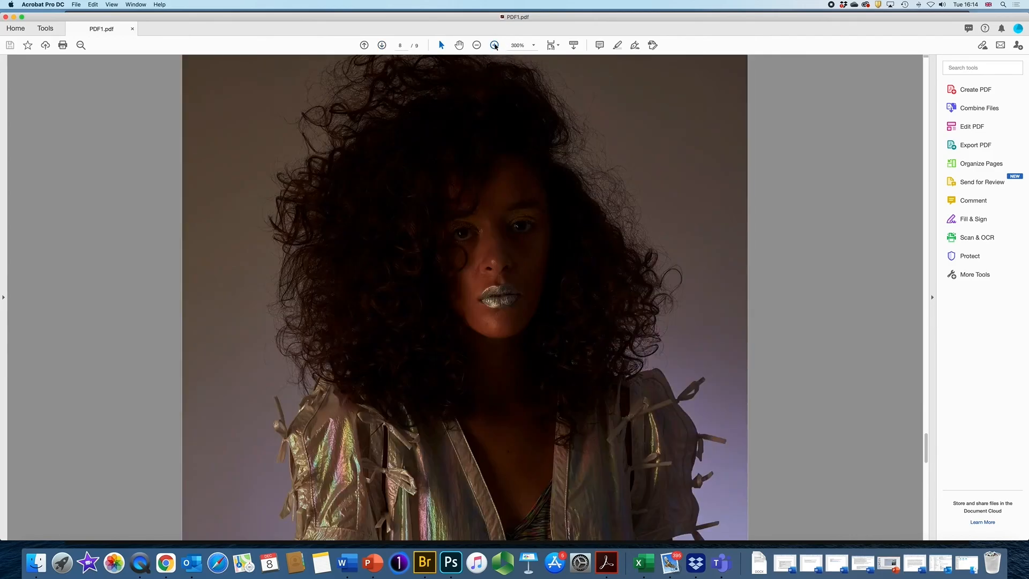
click(494, 45)
click(494, 45)
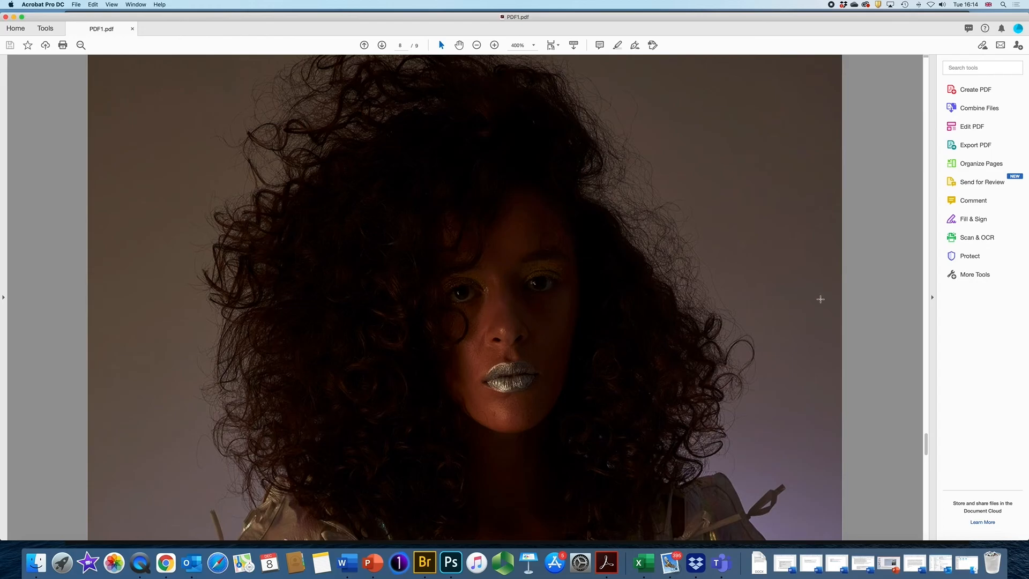
mouse_move(926, 444)
mouse_down()
mouse_move(928, 453)
mouse_move(925, 443)
mouse_up()
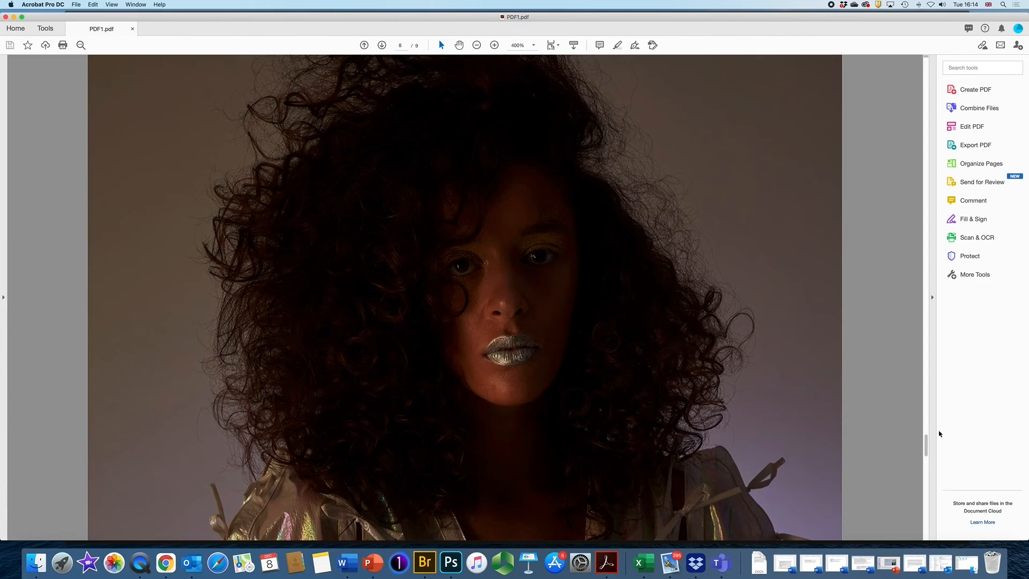
drag(924, 441, 927, 290)
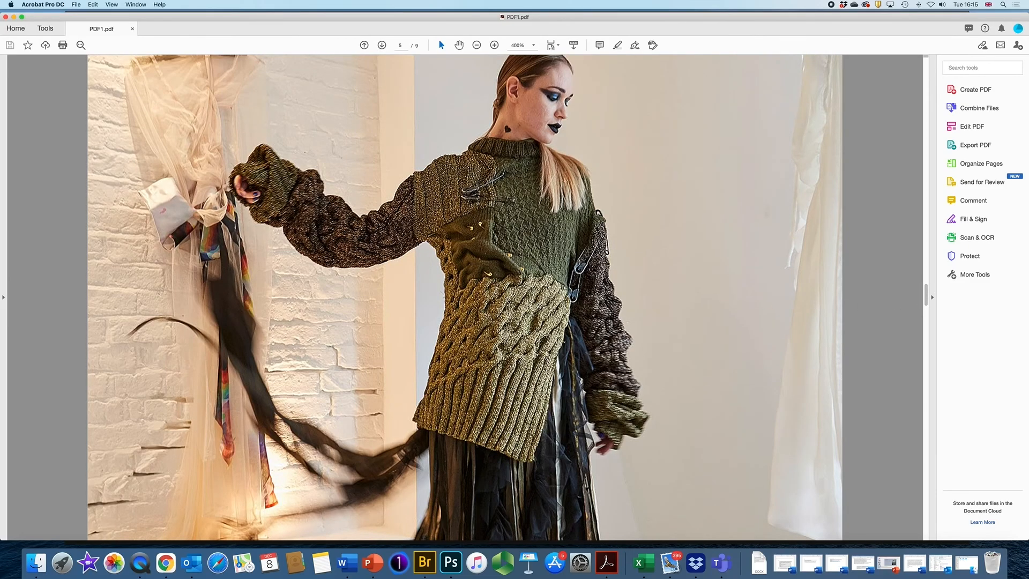
- Reduce the magnification to 200%, return to the first page, and close PDF1.pdf
click(475, 45)
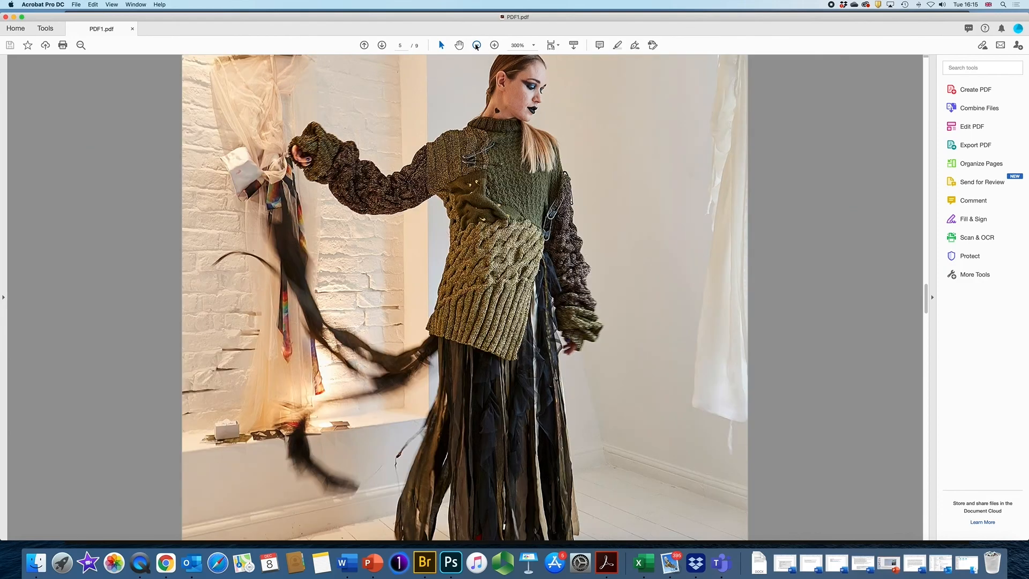
click(476, 45)
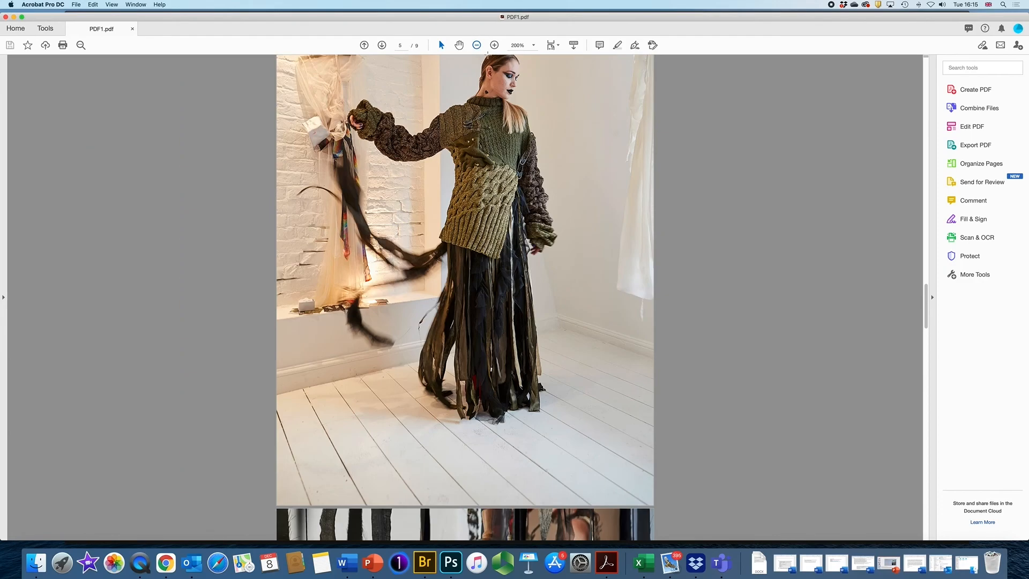
drag(927, 307, 911, 54)
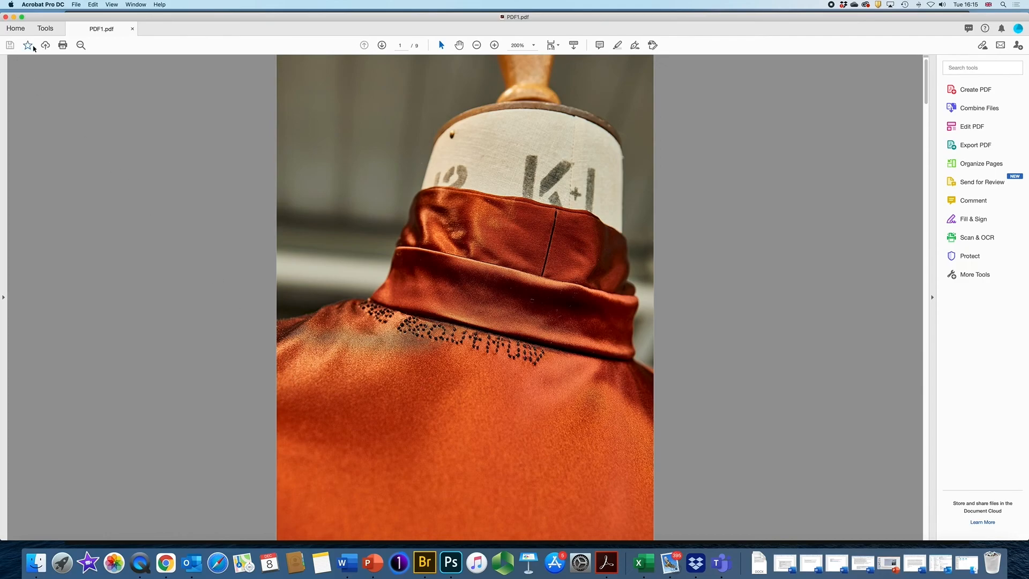
click(133, 31)
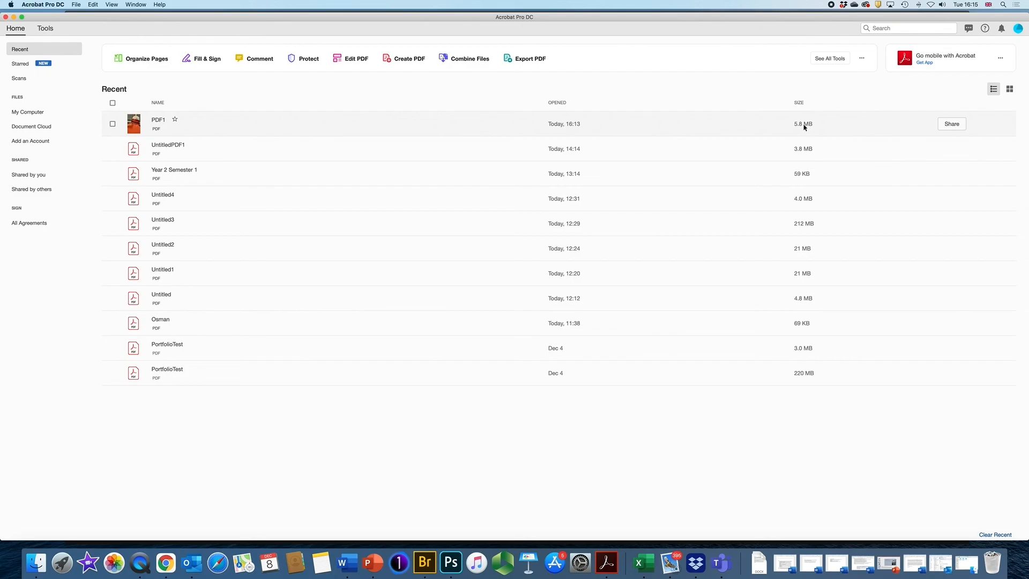
- Start saving a Reduced Size PDF and add PDF1.pdf from the Fashion Chat folder as the document to reduce
click(113, 125)
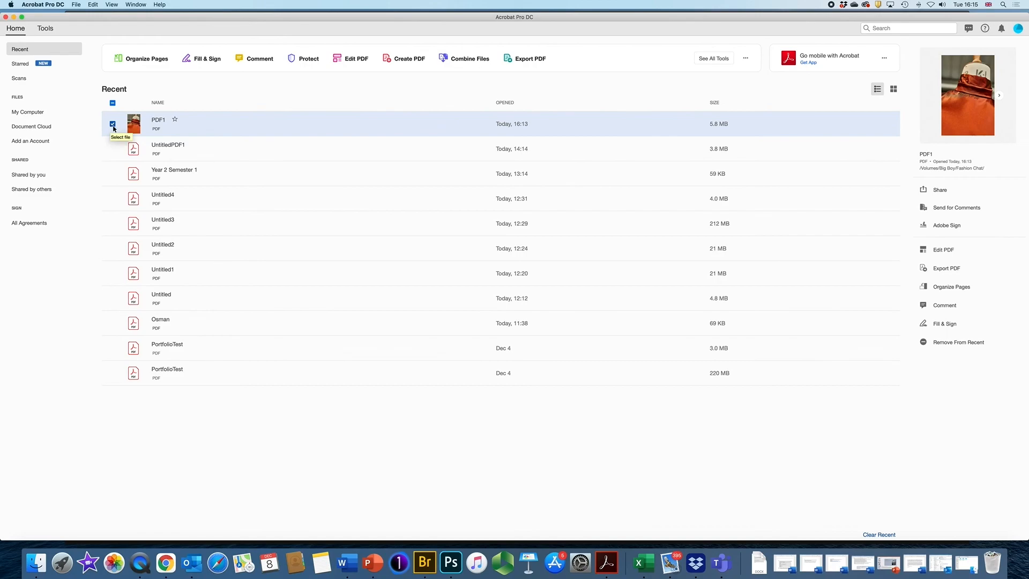
click(76, 5)
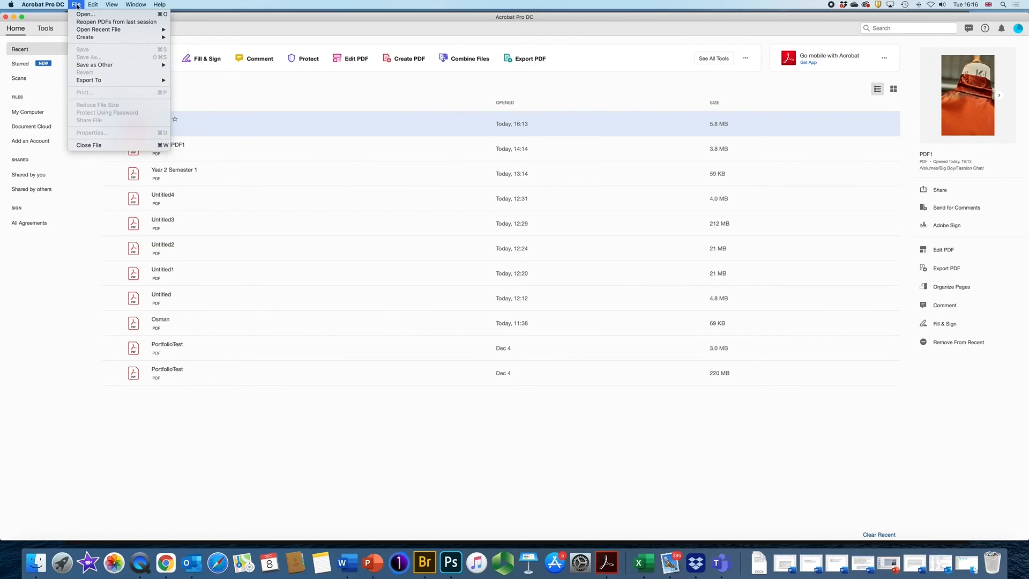
mouse_move(85, 38)
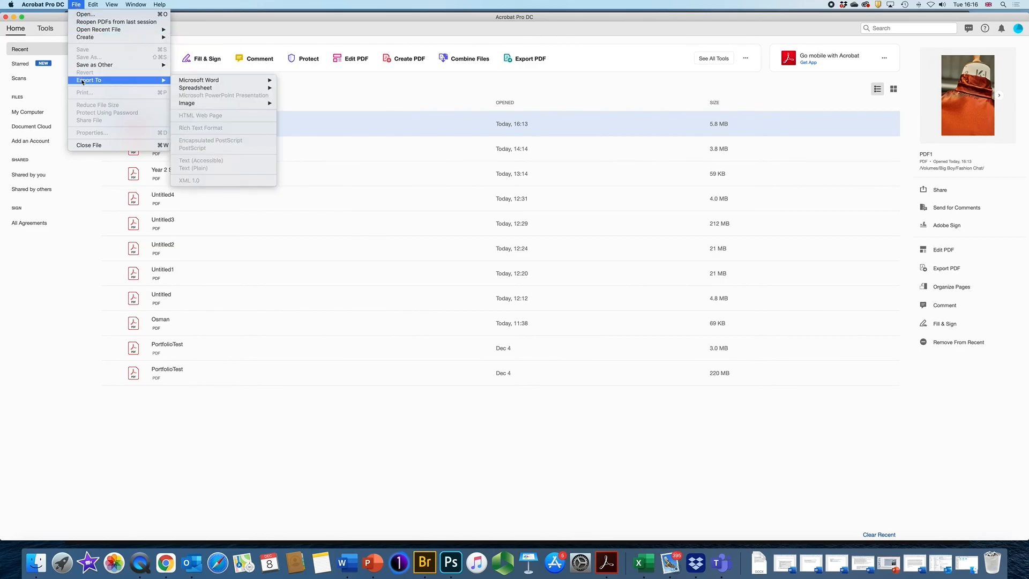
mouse_move(83, 67)
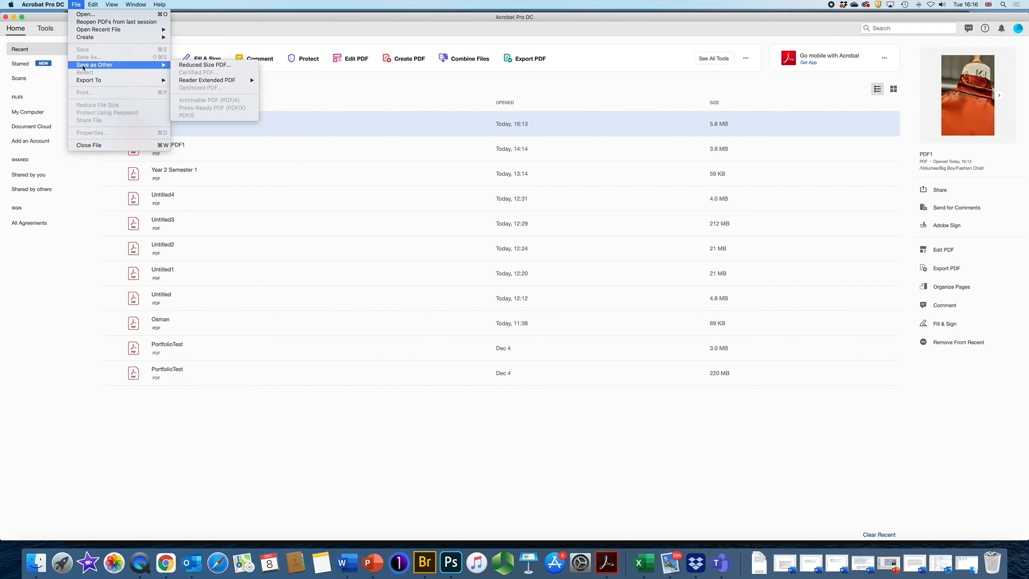
click(189, 66)
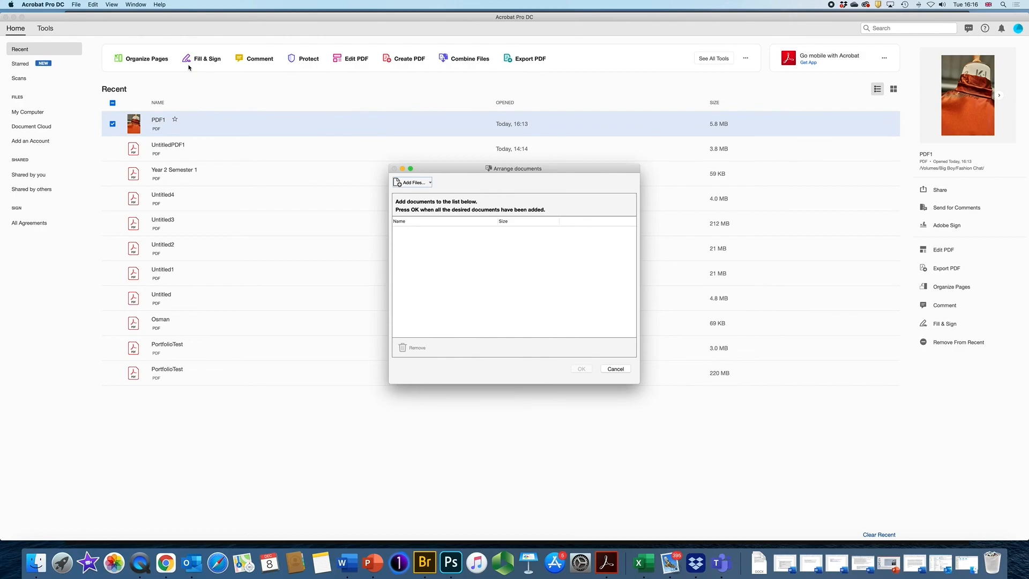
click(408, 183)
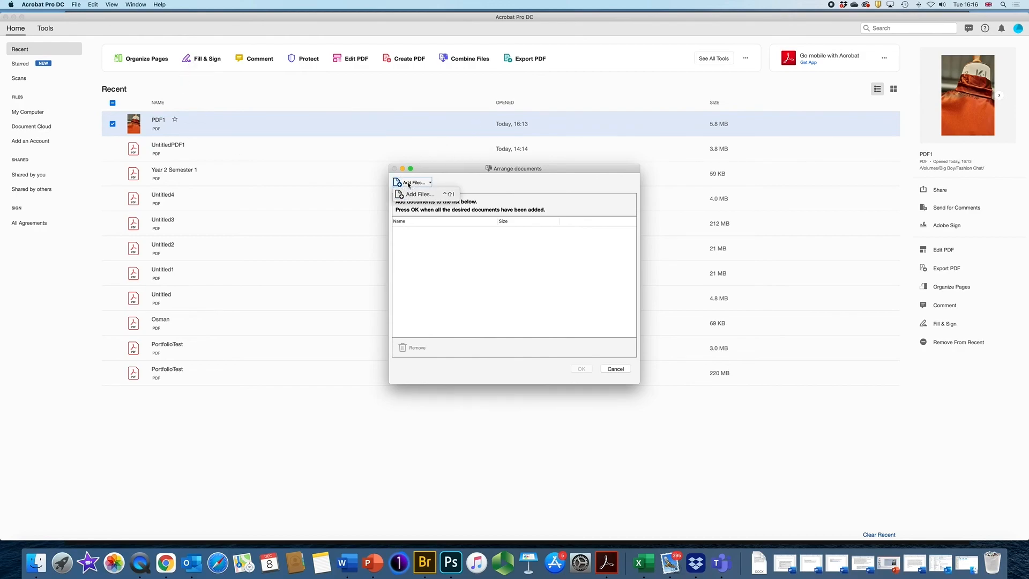
click(411, 195)
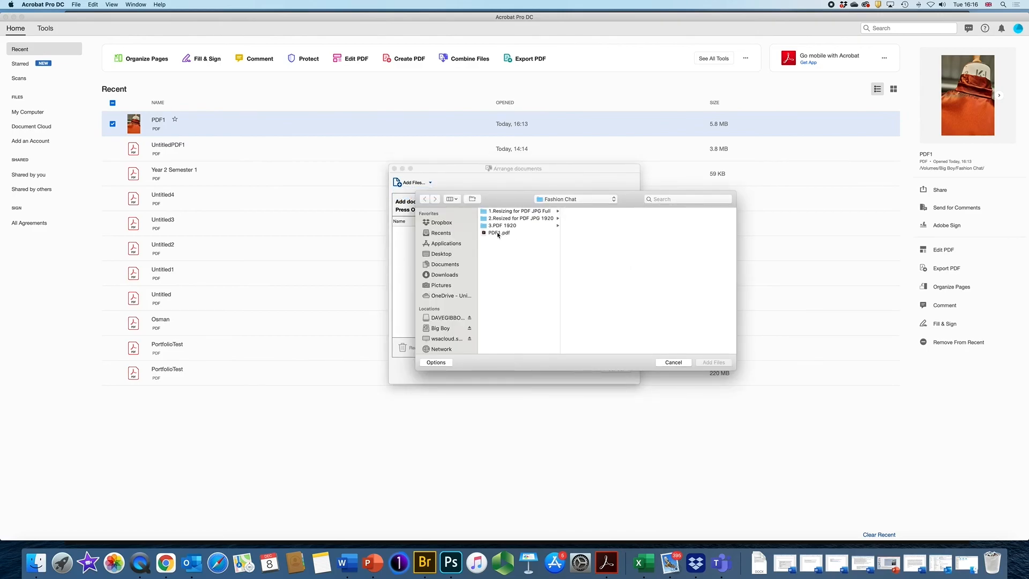
click(498, 233)
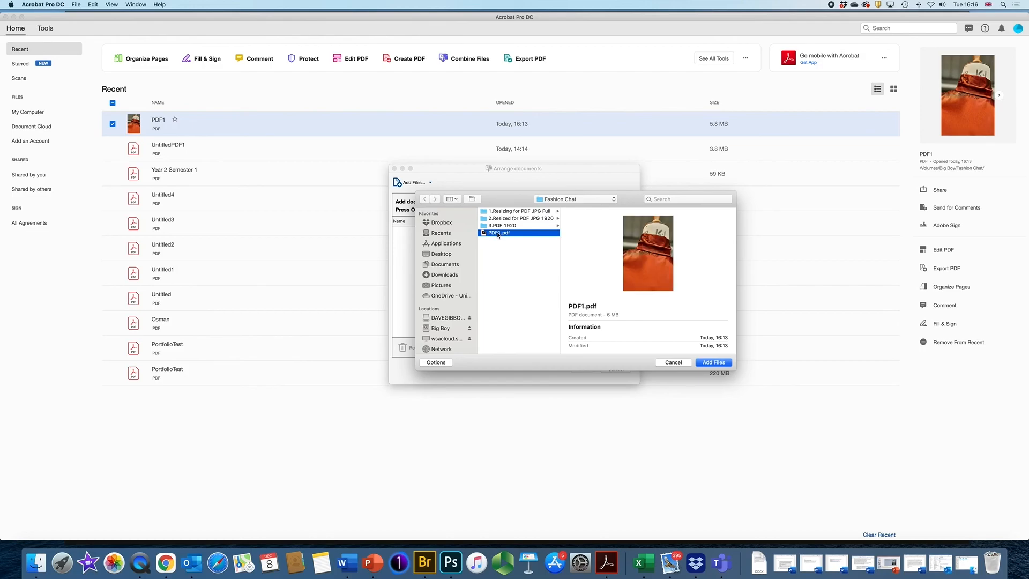
click(711, 364)
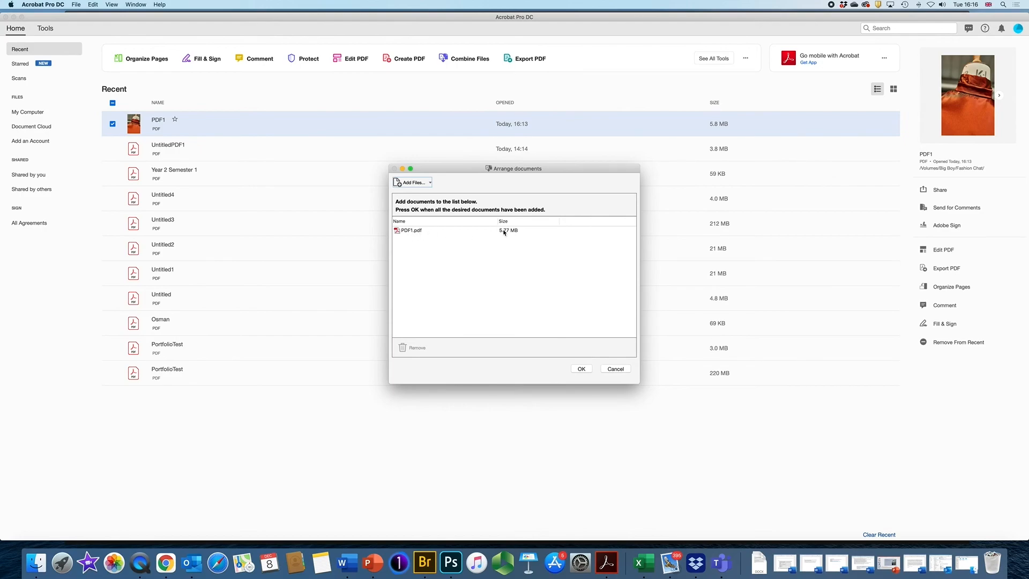
- Reduce the file with existing compatibility retained, saving to the same folder with v2 inserted after the original file name
click(581, 370)
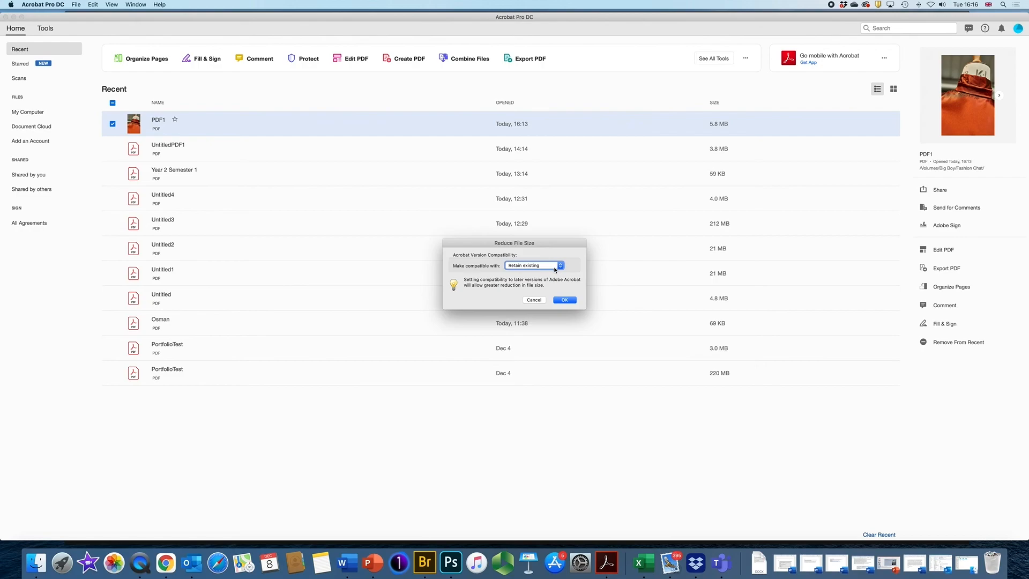
click(561, 301)
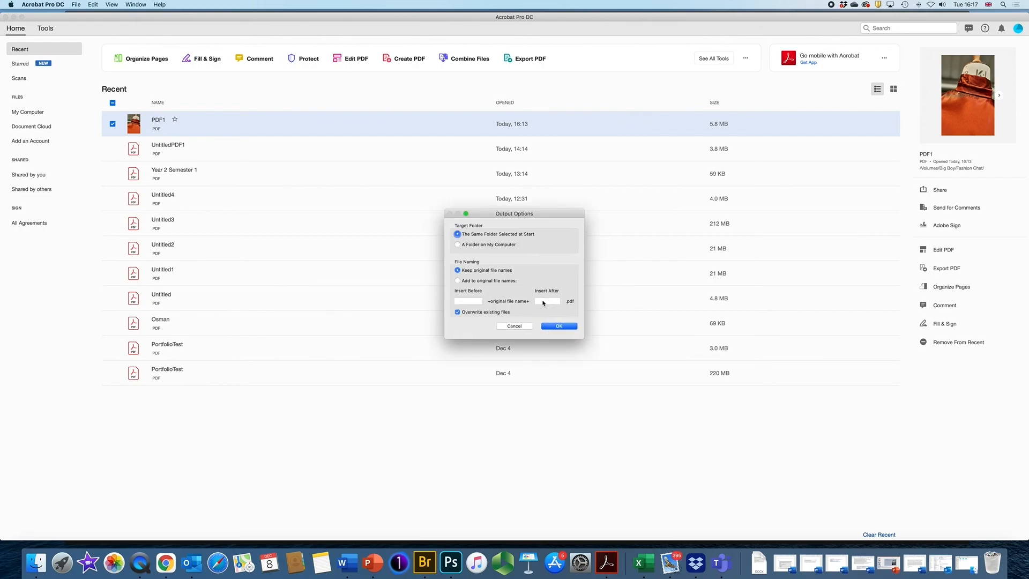
click(457, 281)
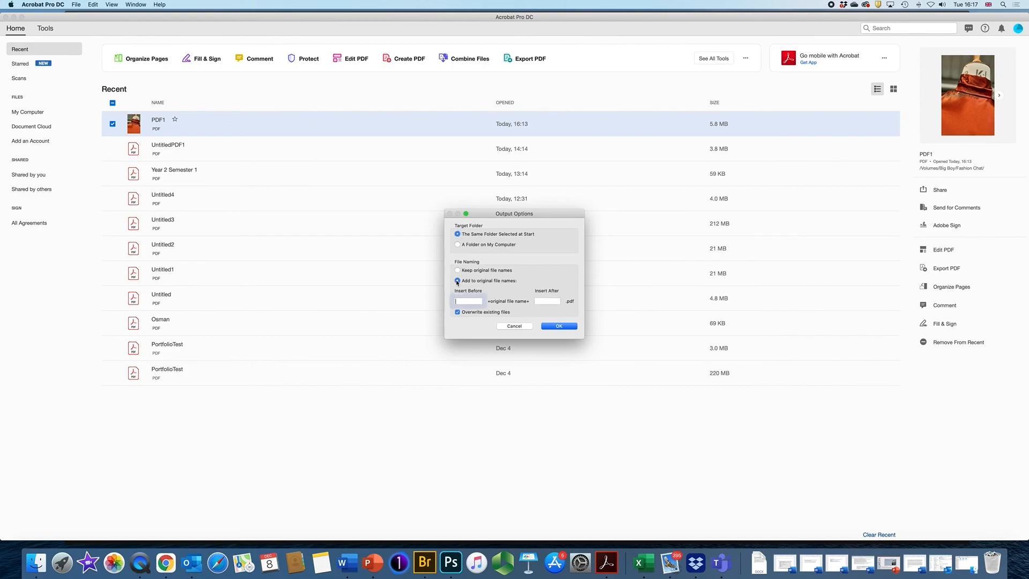
click(542, 300)
click(559, 326)
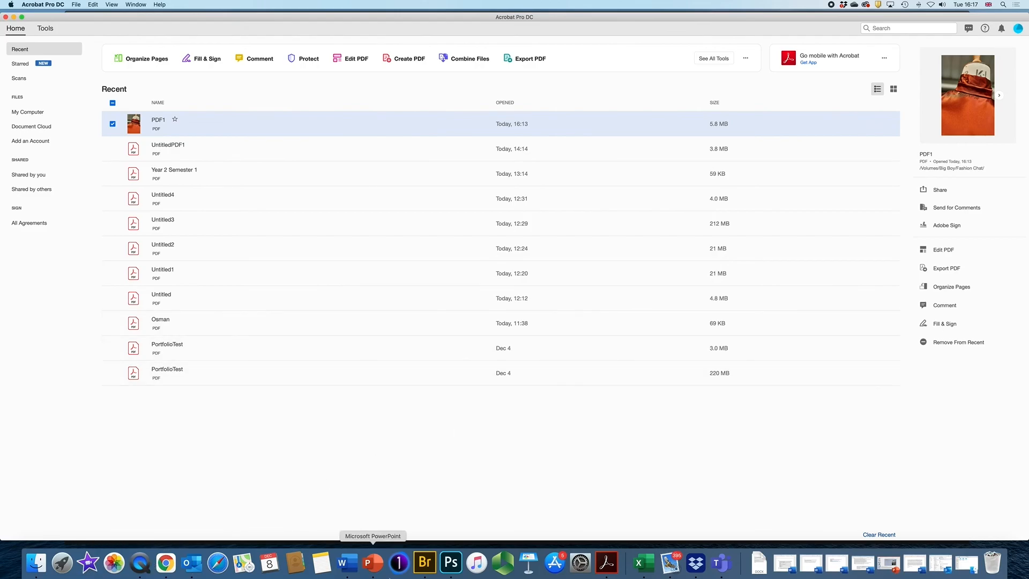
- Switch to Adobe Bridge, select PDF1v2.pdf in the Fashion Chat folder to compare its size, and open it
click(423, 563)
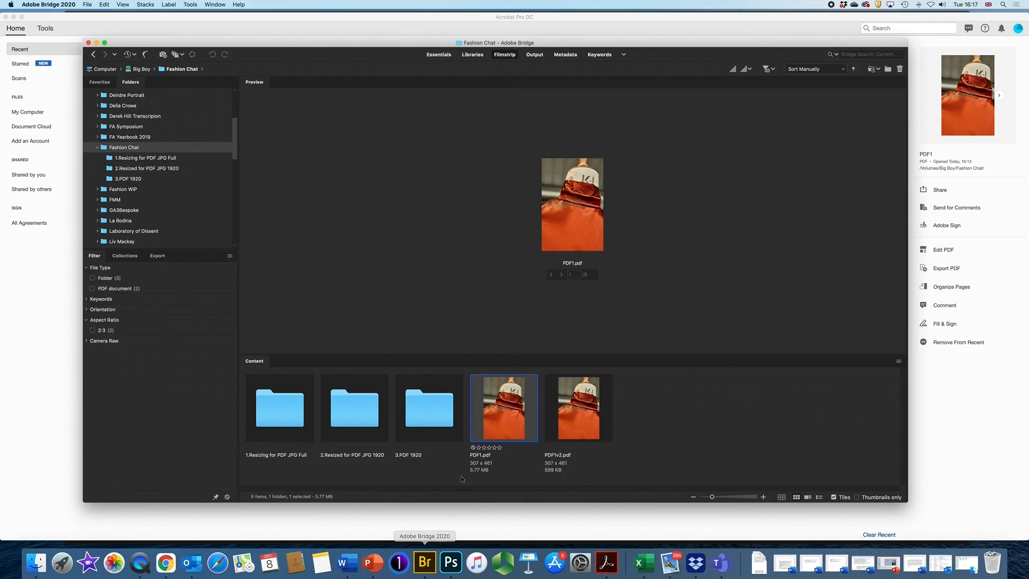
click(582, 401)
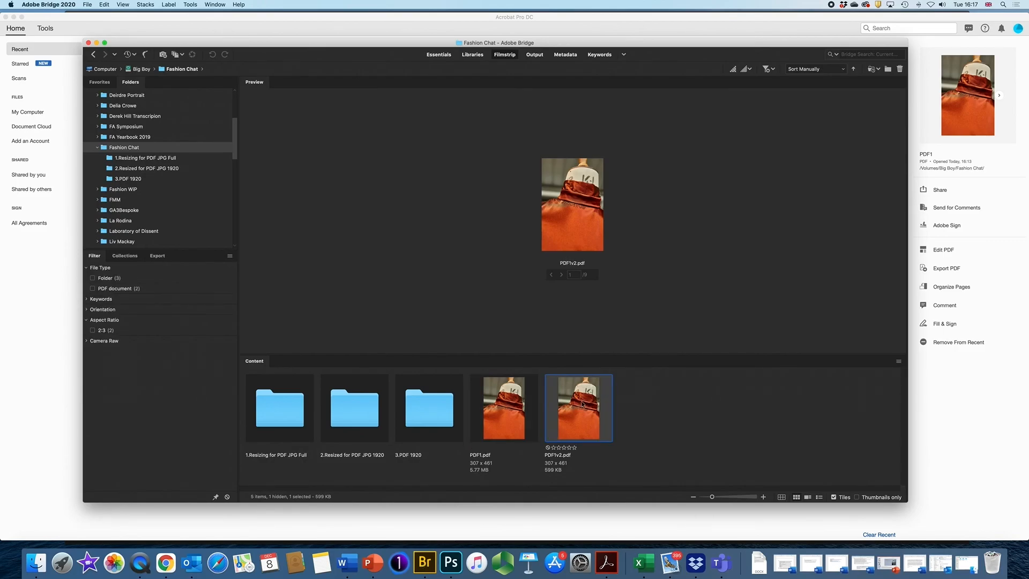
double_click(583, 404)
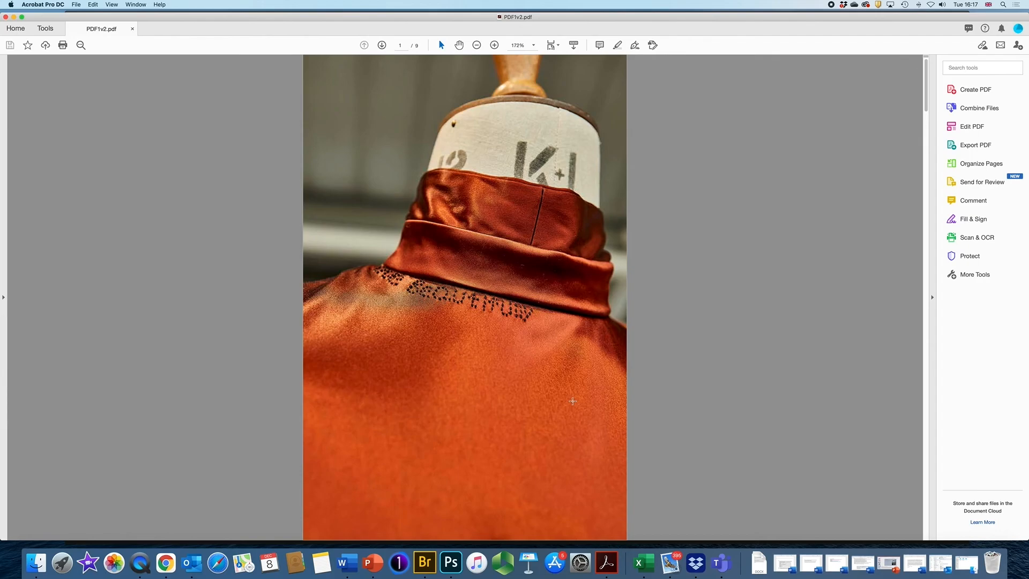
- Look through all pages of PDF1v2.pdf to the last one to check the image quality, and close the file
scroll(505, 307, down, 2)
scroll(506, 307, down, 8)
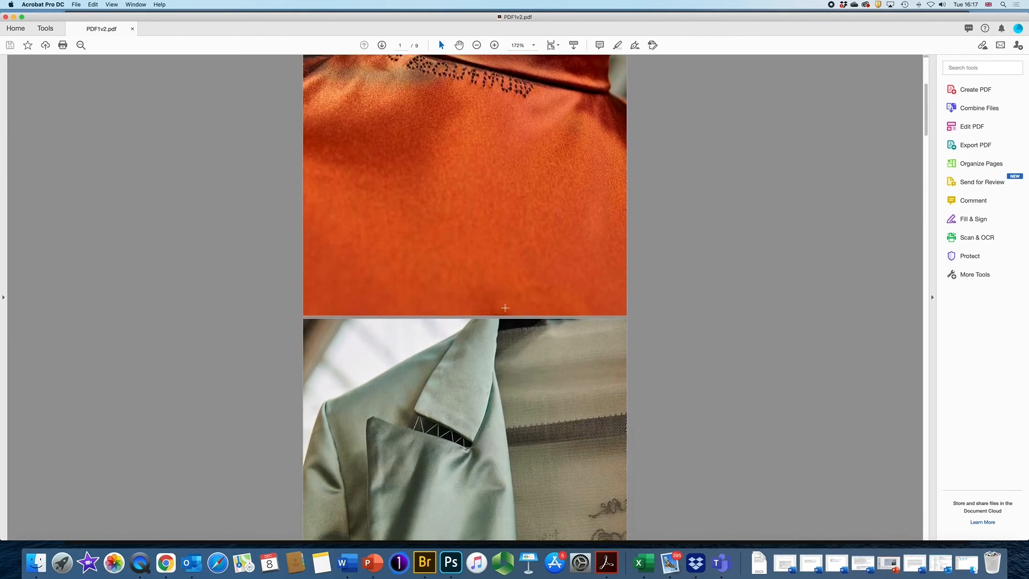
scroll(505, 307, down, 10)
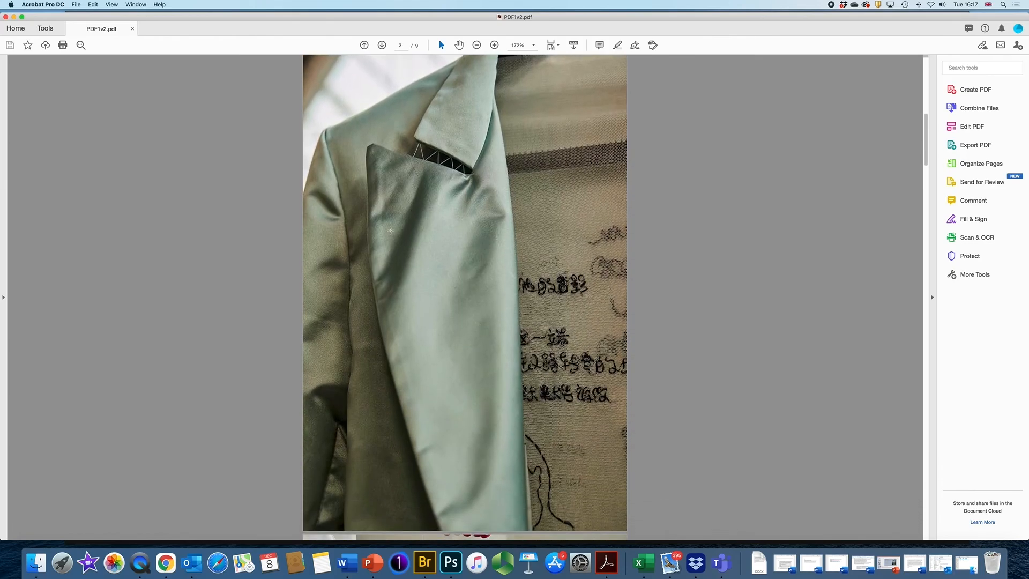
scroll(483, 372, down, 2)
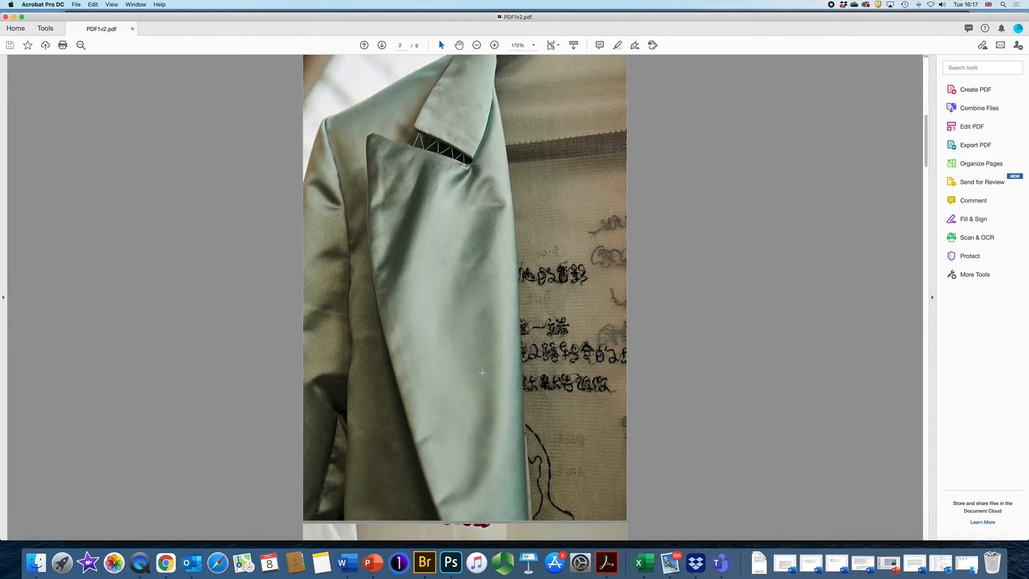
scroll(482, 372, down, 18)
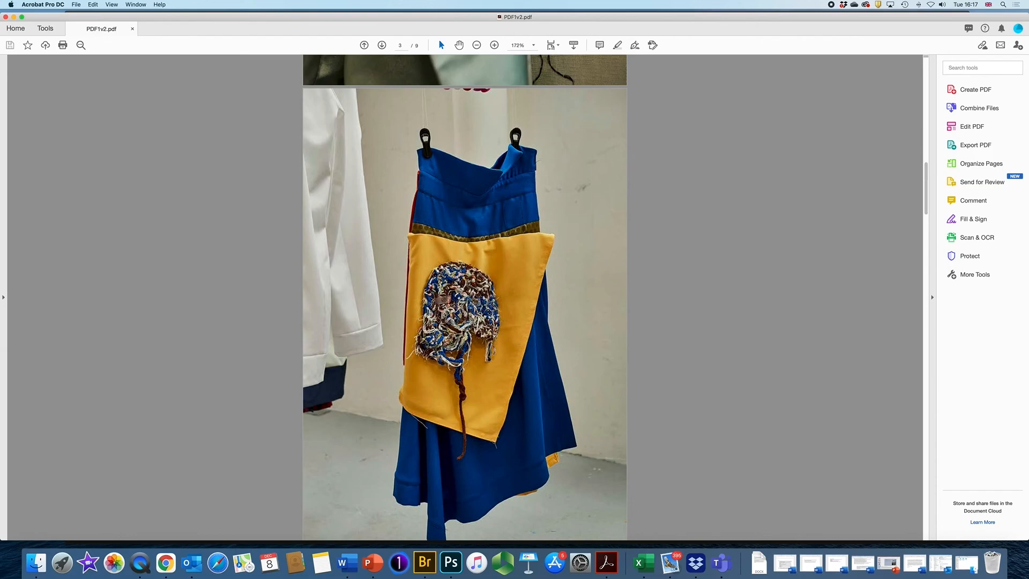
scroll(469, 323, down, 20)
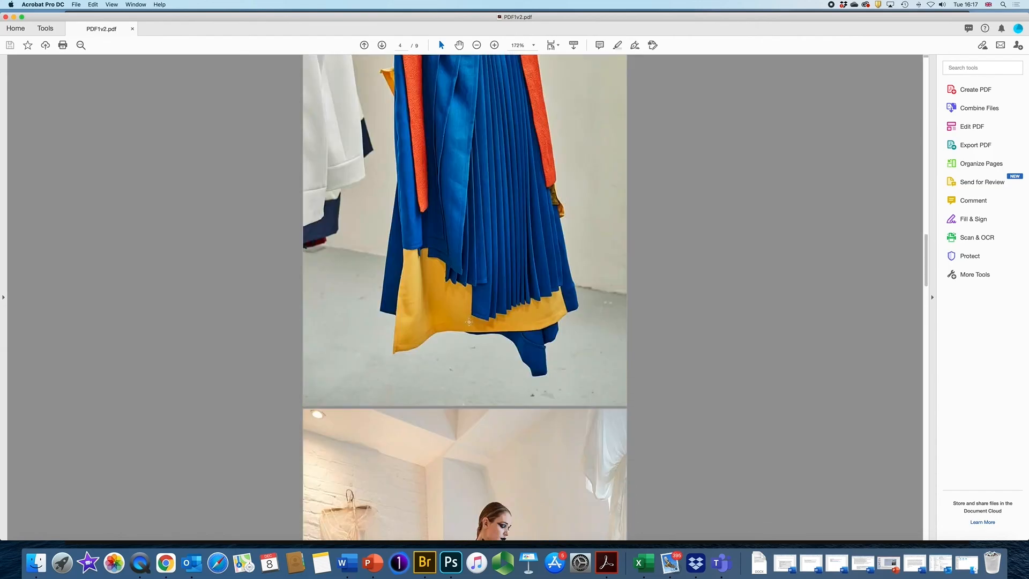
scroll(469, 321, down, 8)
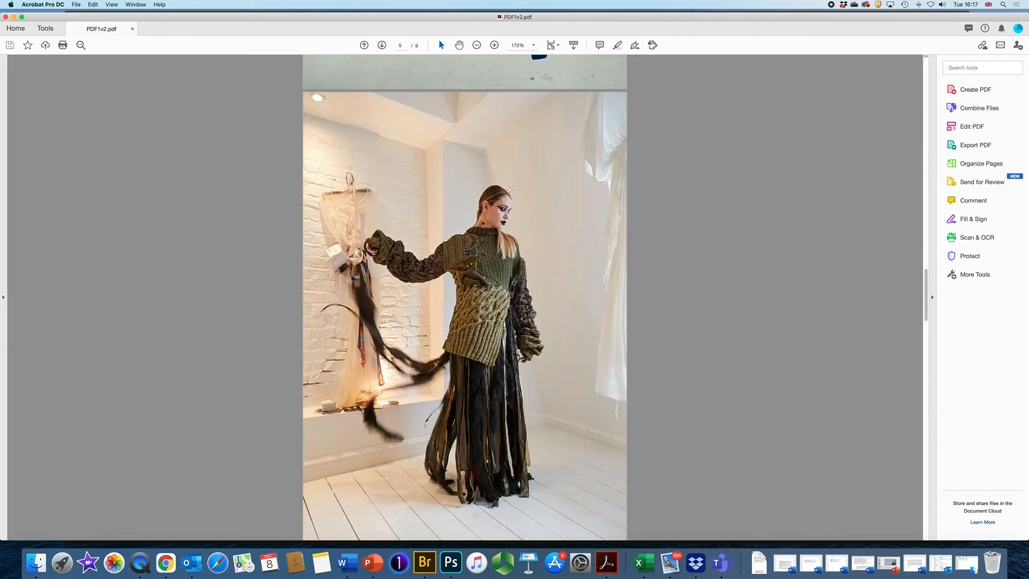
scroll(501, 271, down, 20)
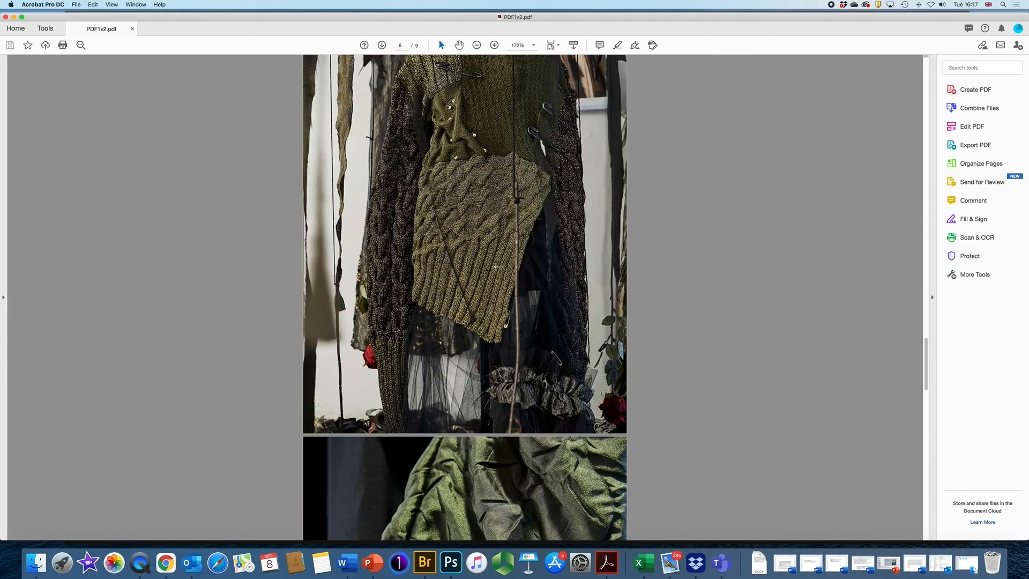
scroll(496, 266, down, 11)
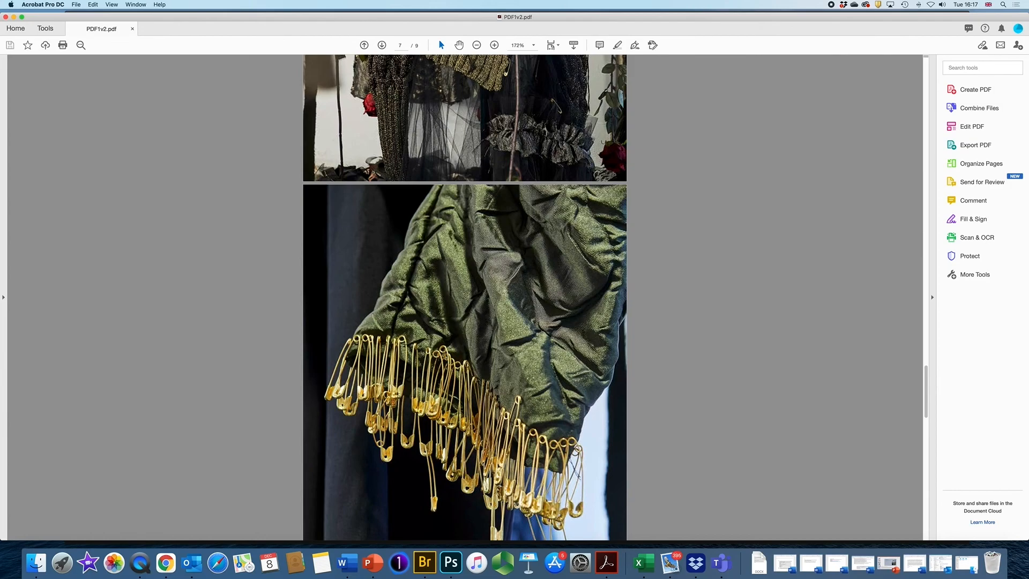
scroll(509, 302, down, 6)
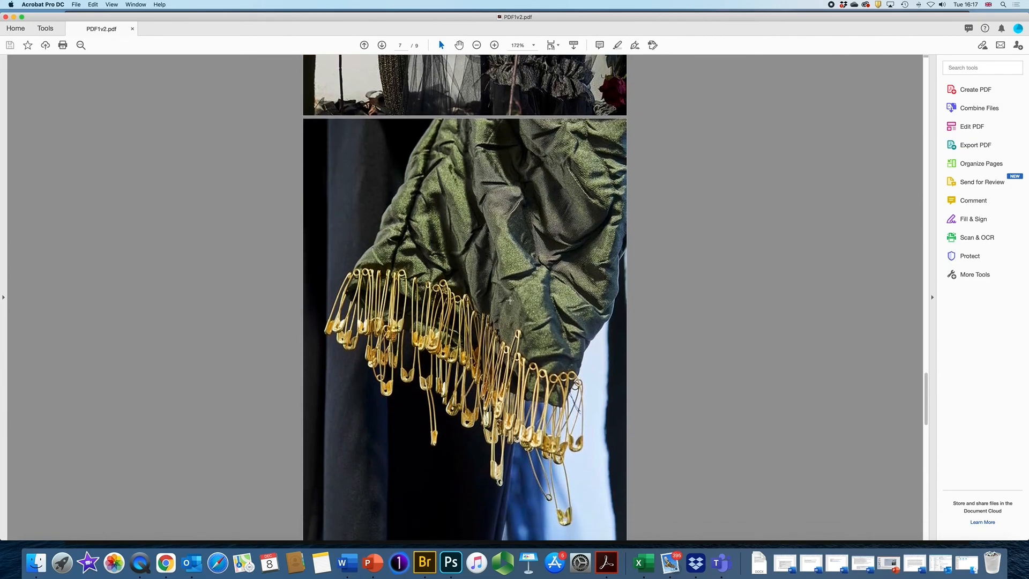
scroll(504, 292, down, 9)
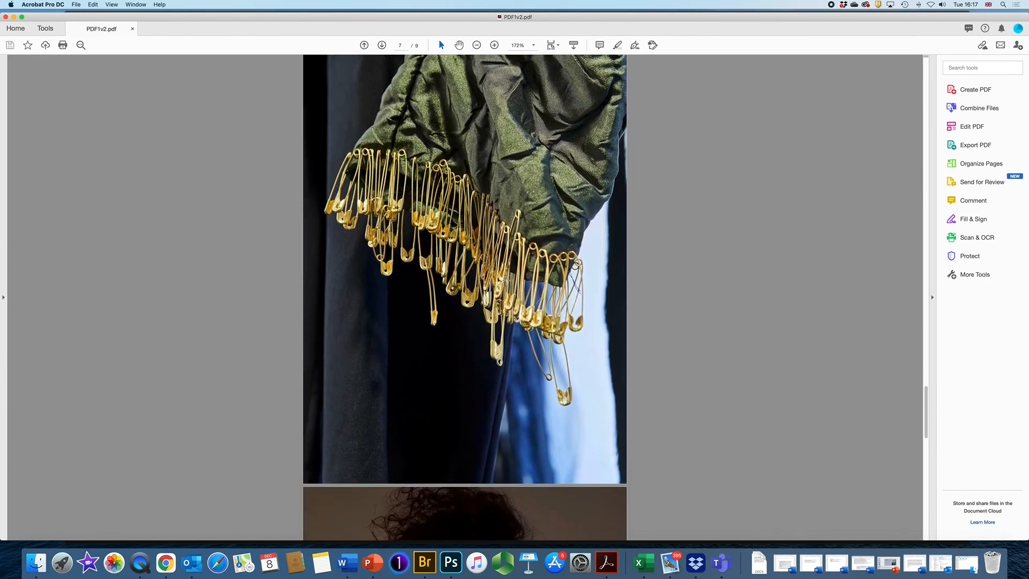
scroll(502, 288, down, 9)
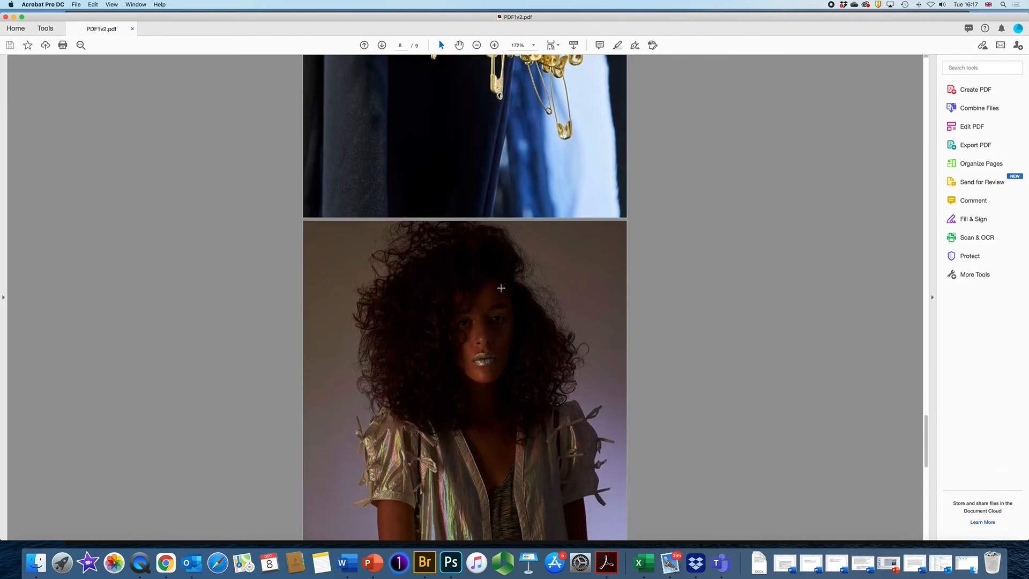
scroll(501, 287, down, 20)
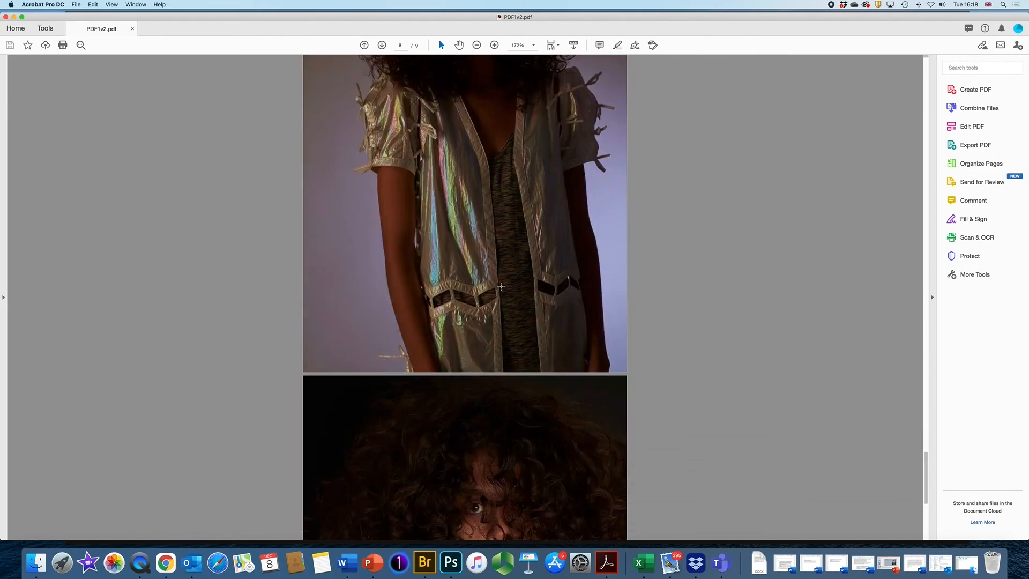
scroll(501, 287, down, 8)
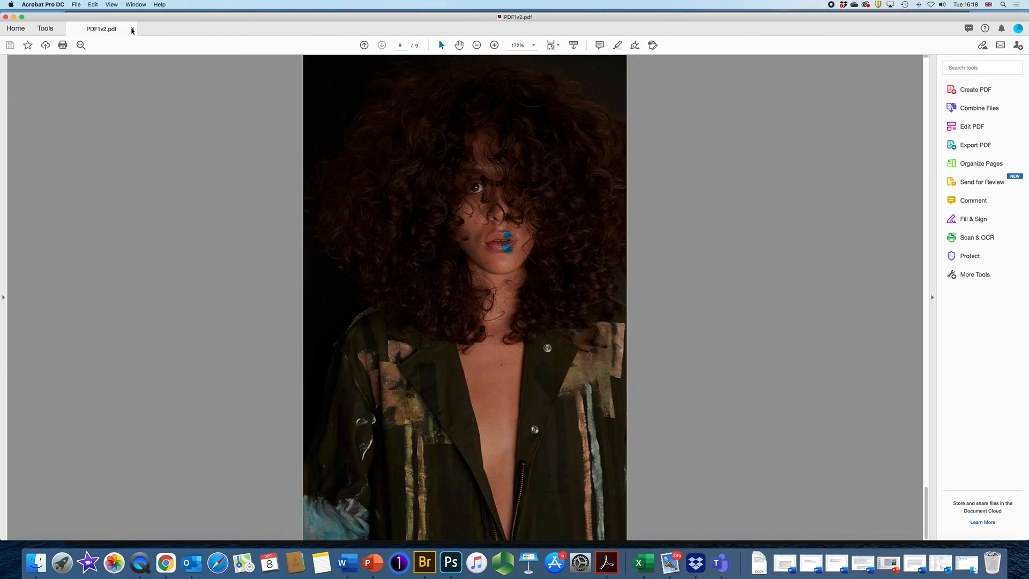
click(132, 29)
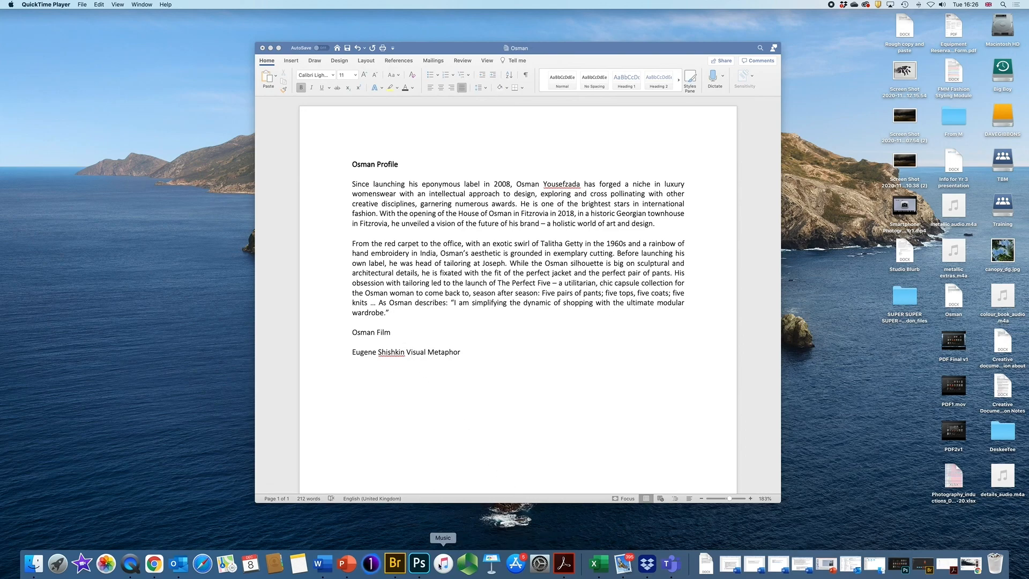
- Switch to Chrome, move its window higher on the desktop, and play a few seconds of the HERE TO STAY video before pausing it
click(155, 565)
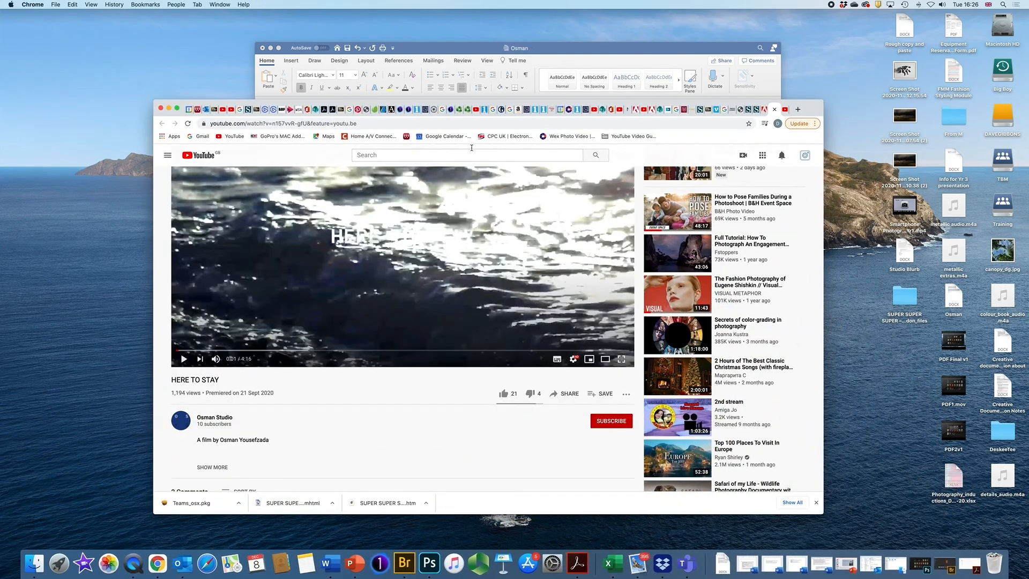
drag(807, 110, 808, 59)
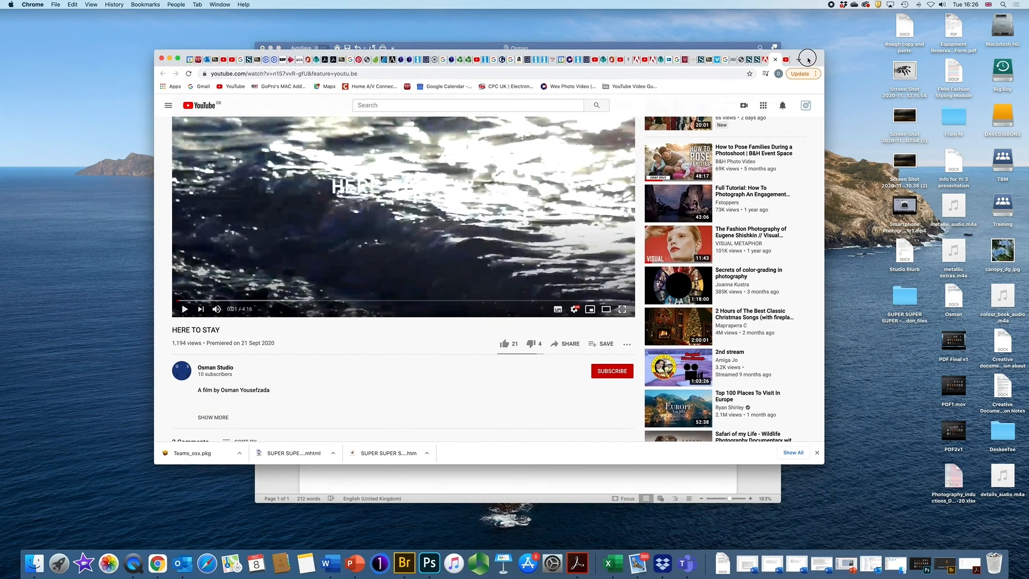
scroll(431, 319, up, 3)
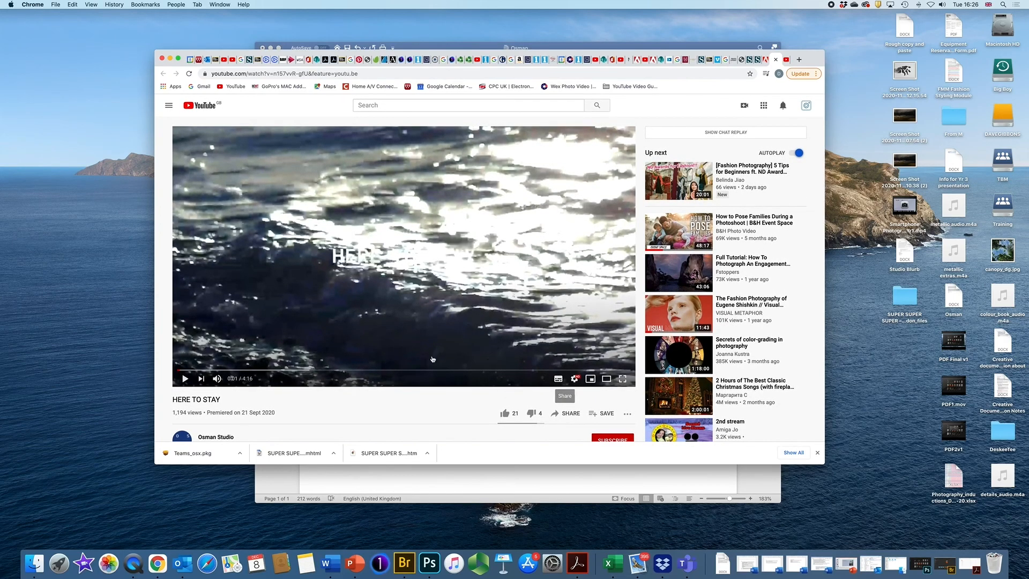
click(184, 378)
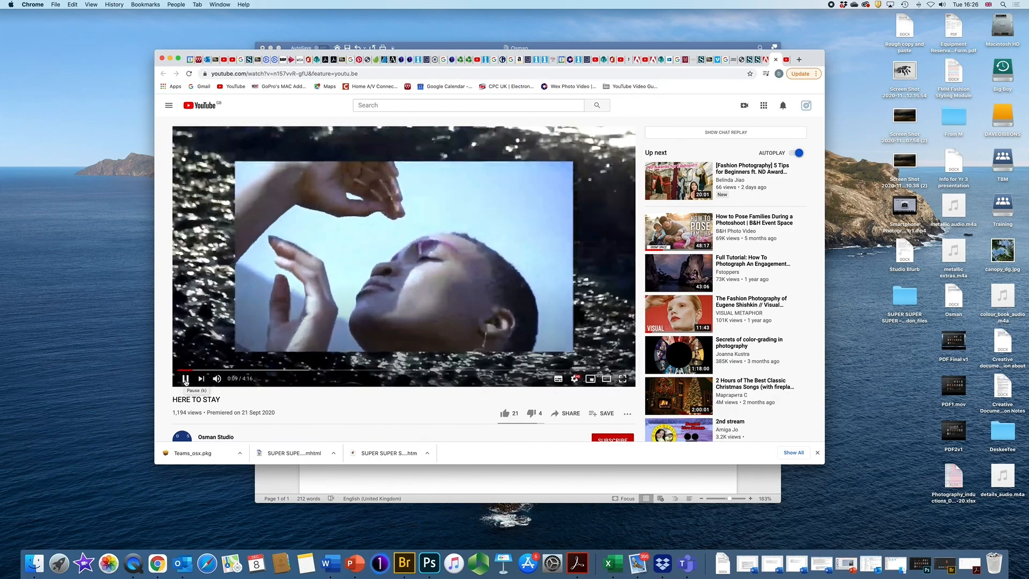
click(185, 382)
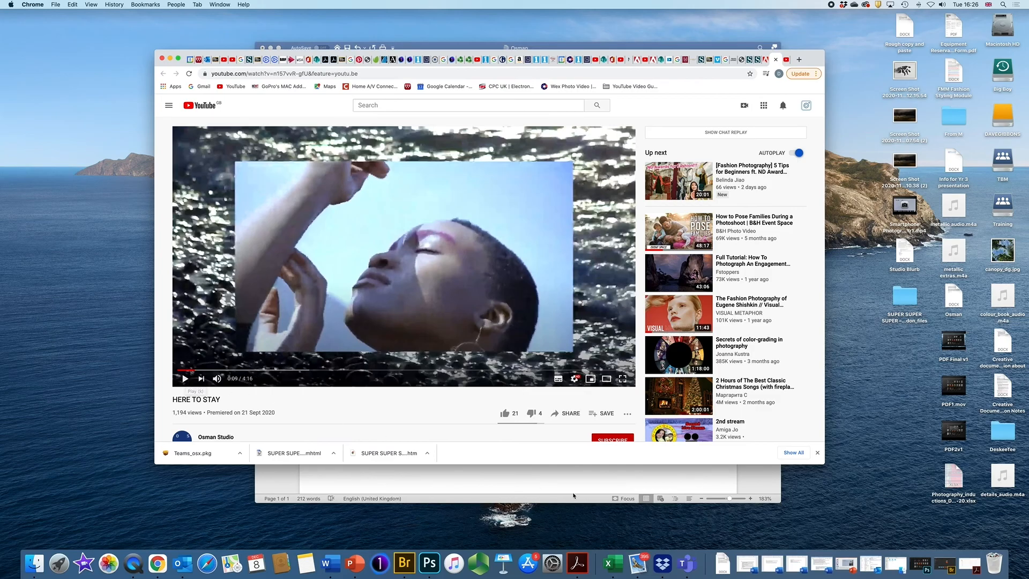
- Copy the share link of the HERE TO STAY video on YouTube and close the sharing options
click(569, 414)
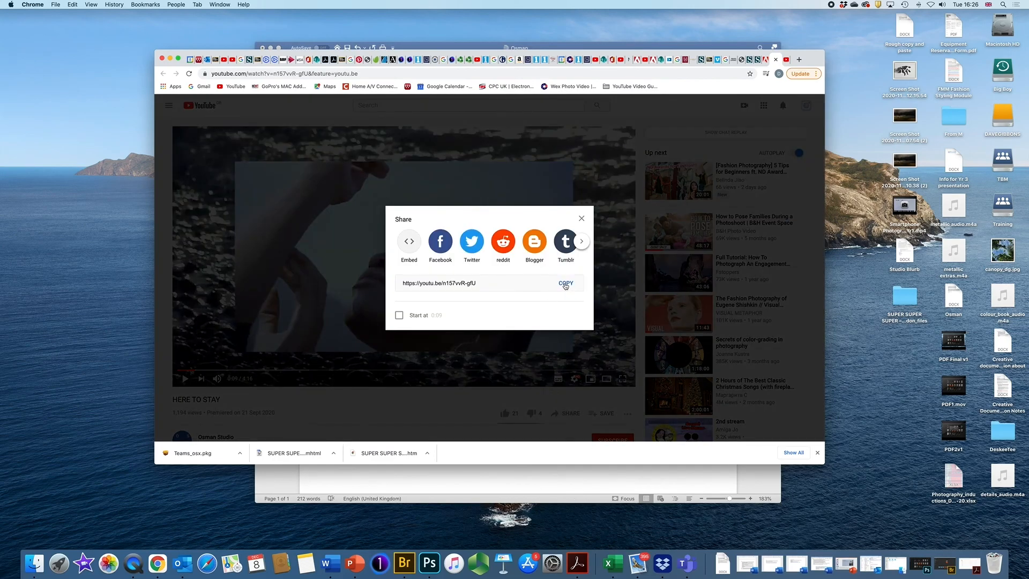
click(569, 285)
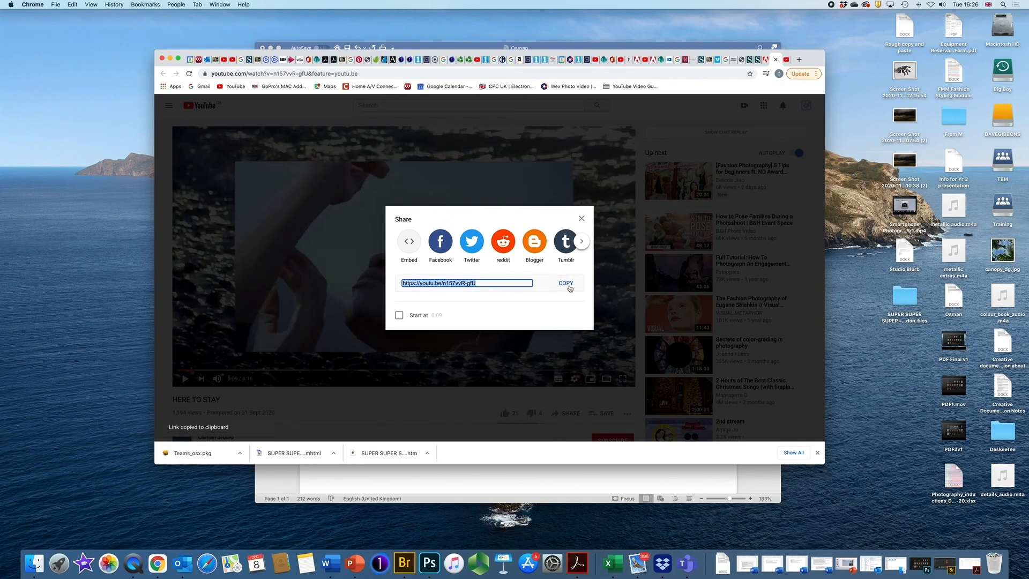
click(582, 218)
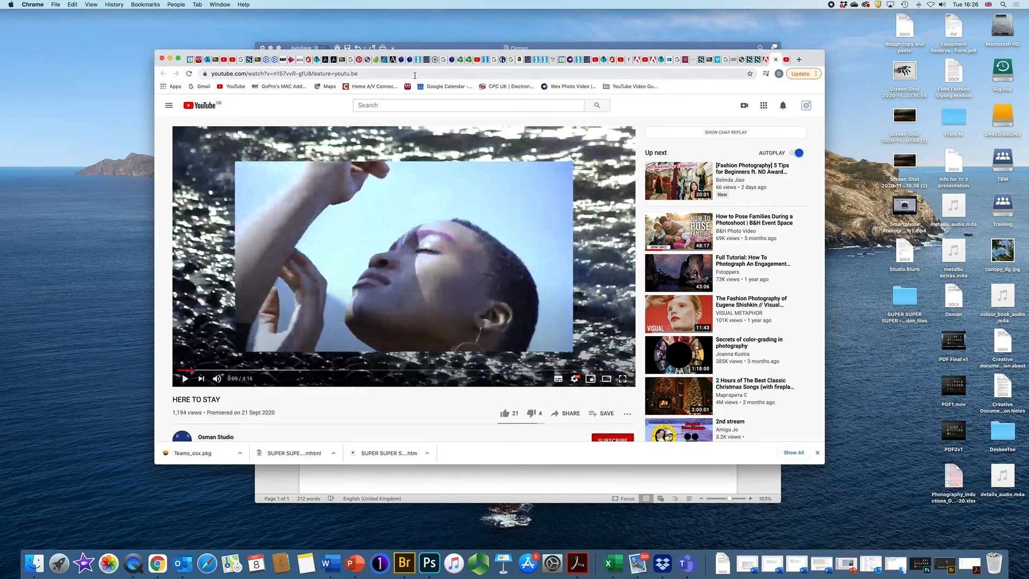
- Switch to the Osman document in Word and hyperlink the text Osman Film to the copied YouTube address
click(430, 49)
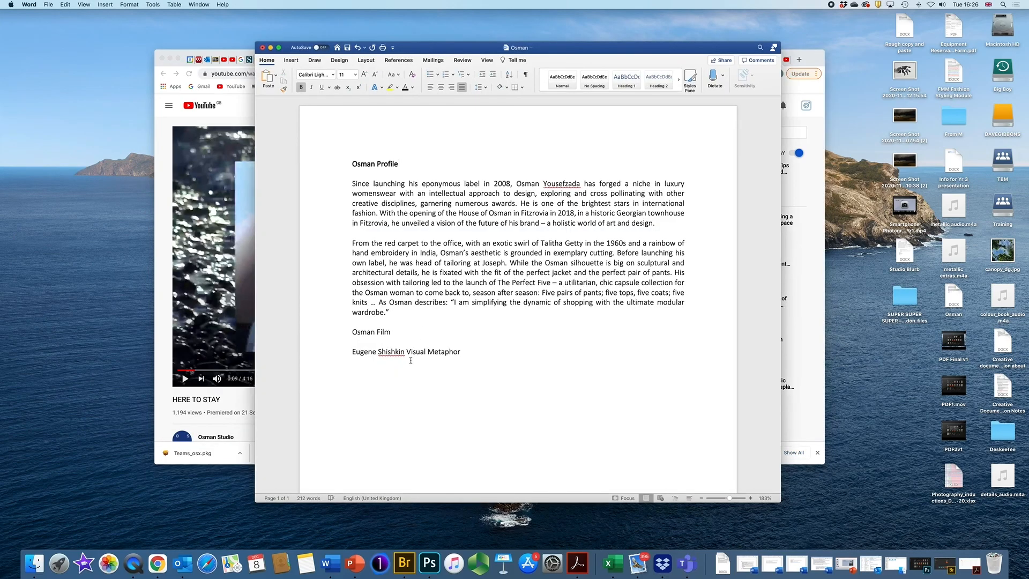
drag(398, 332, 351, 333)
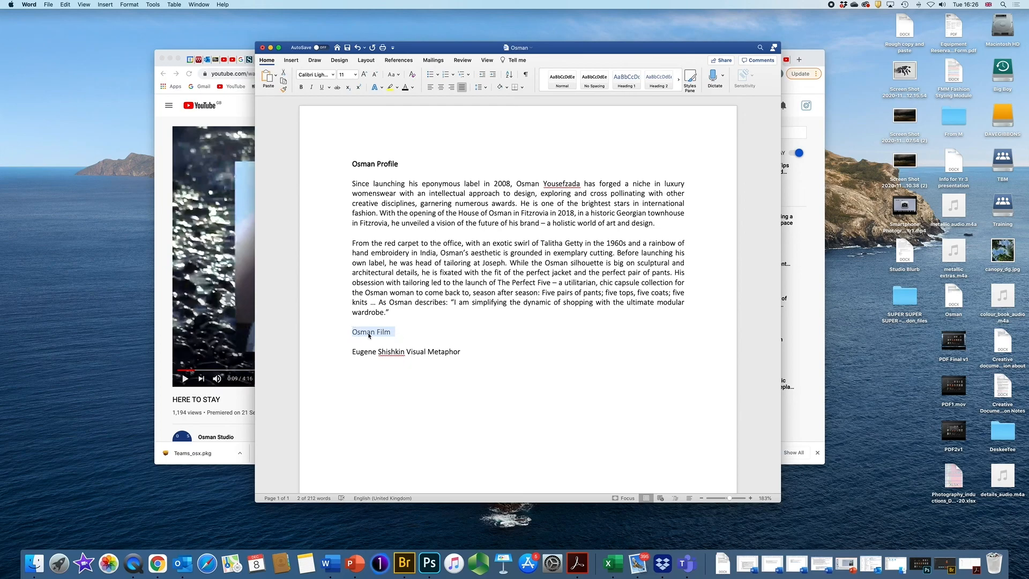
right_click(376, 334)
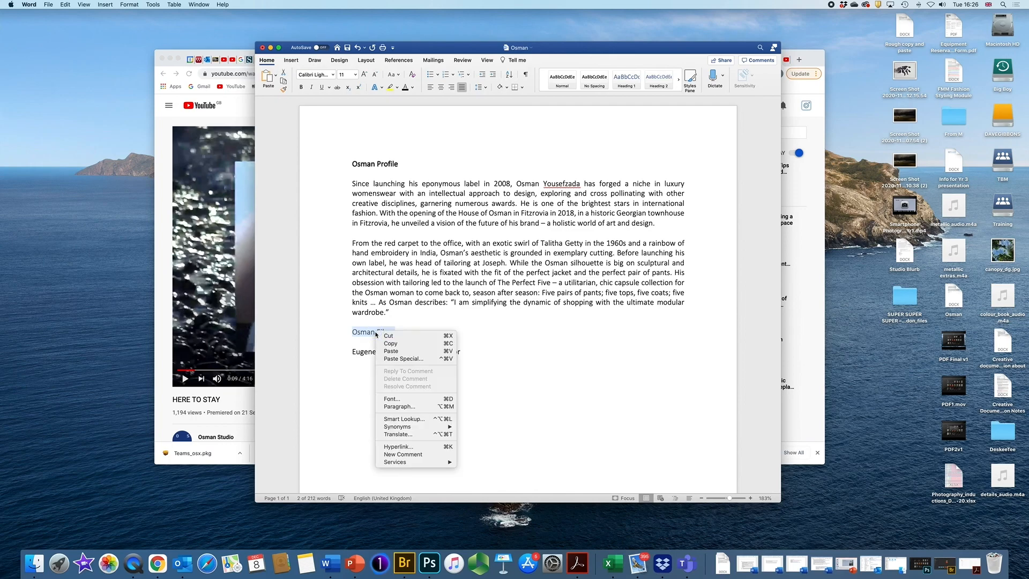
click(387, 446)
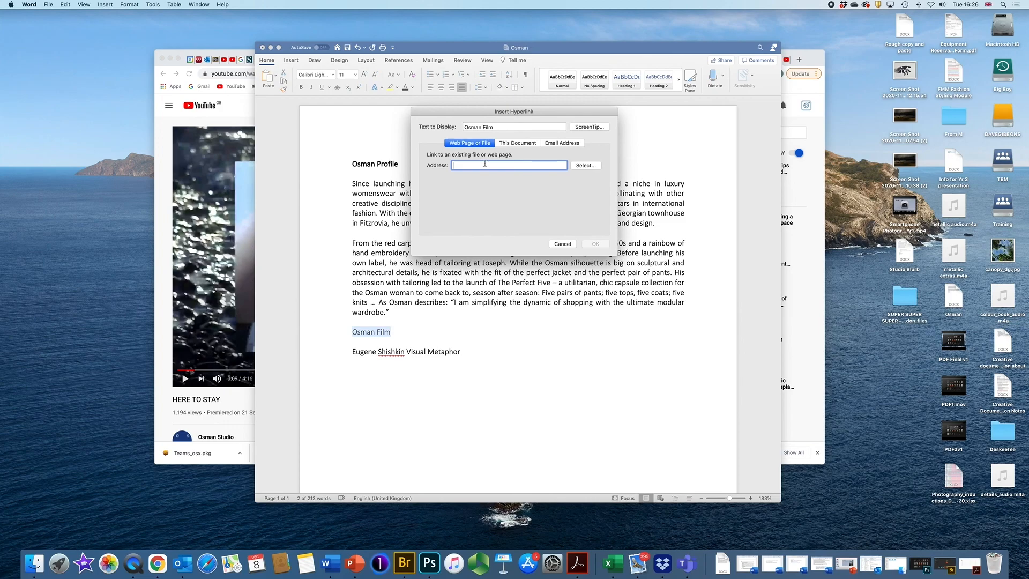
key(super+v)
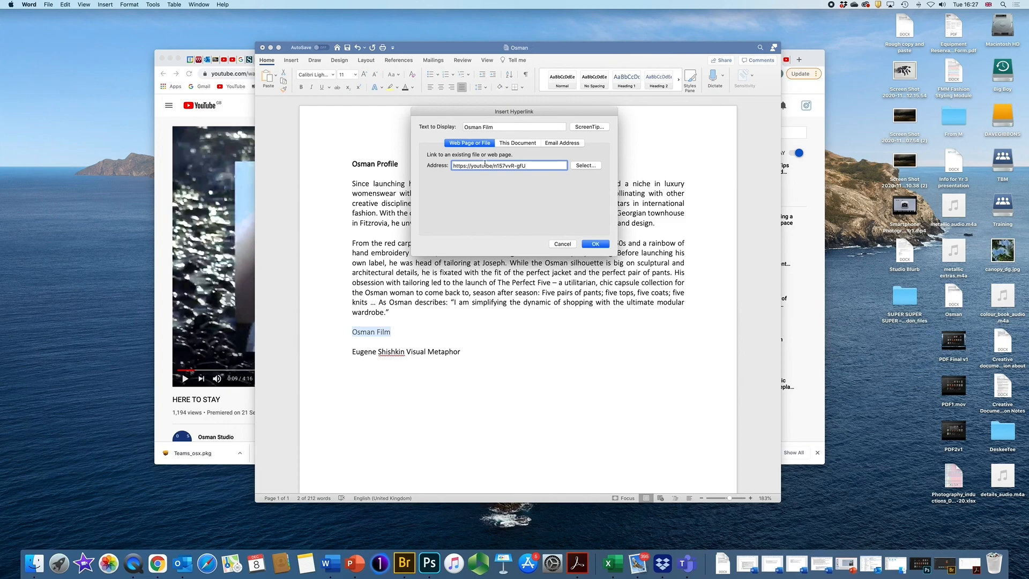
click(607, 248)
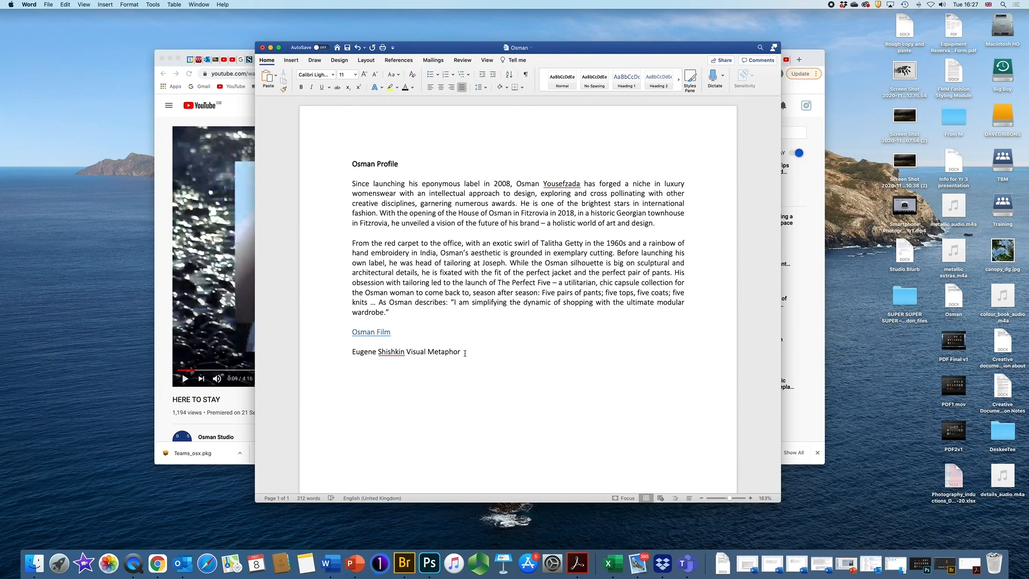
- Switch back to Chrome, open the tab with the Visual Metaphor fashion photography video, and copy its share link
click(239, 112)
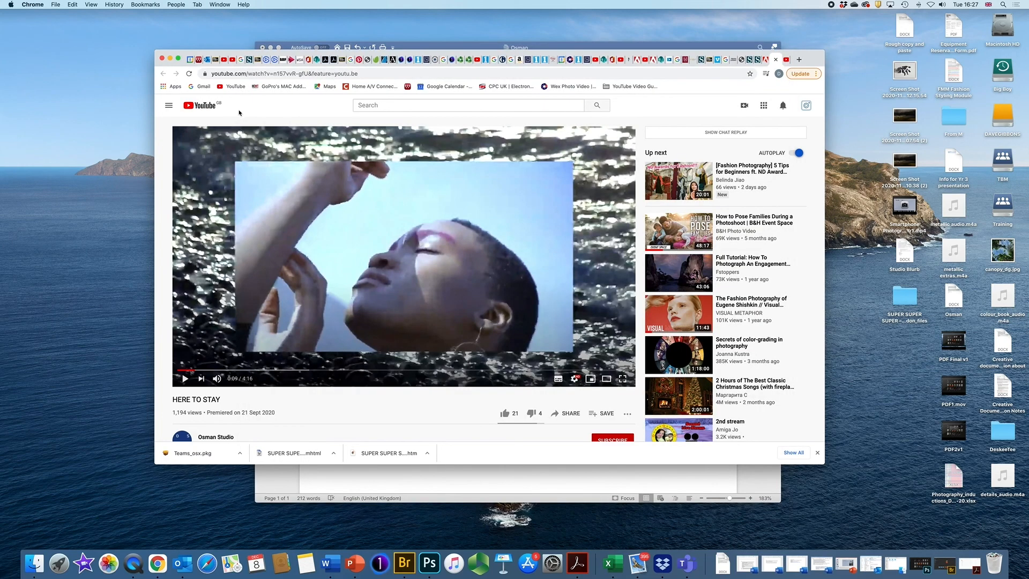
click(785, 59)
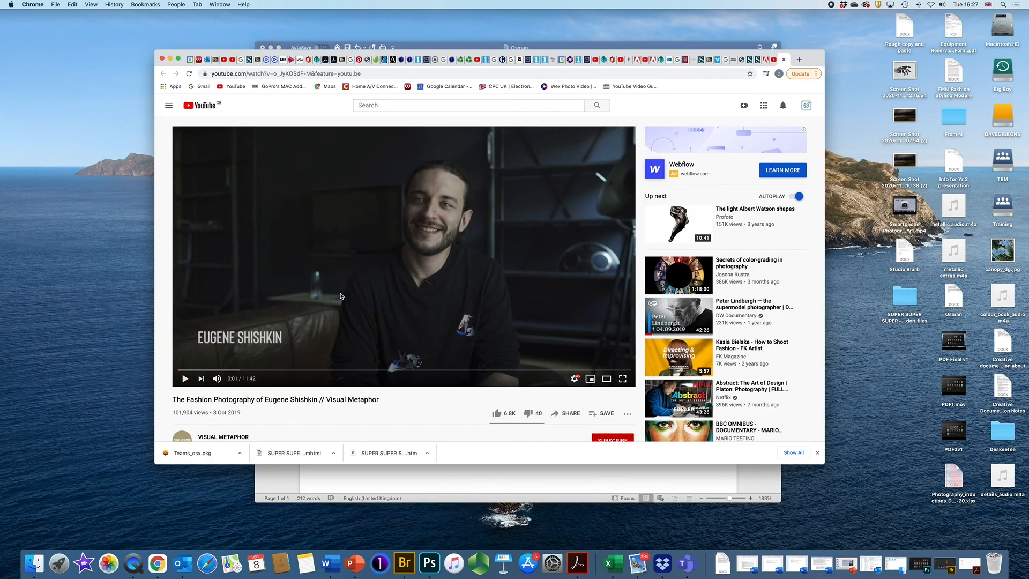
click(566, 413)
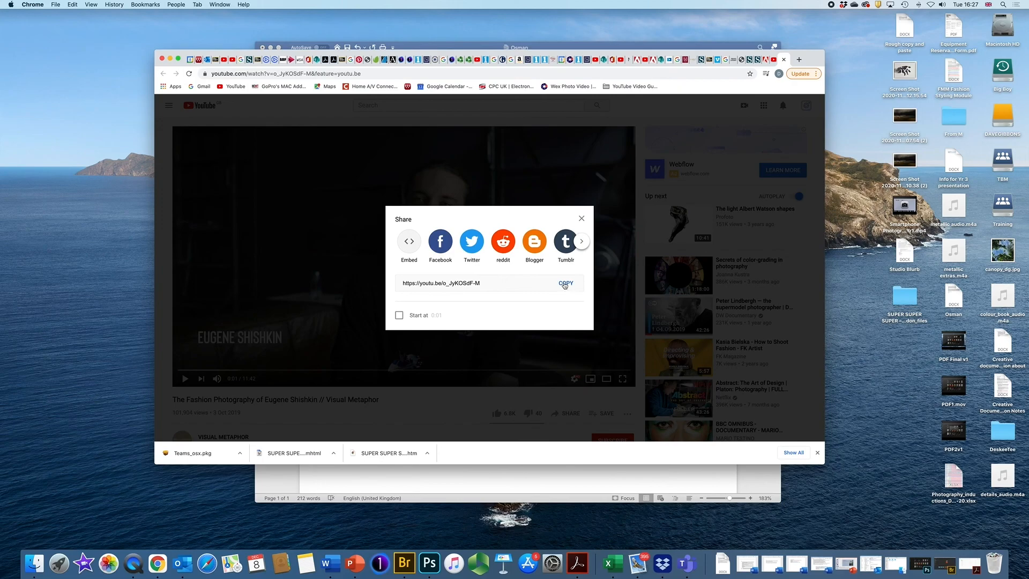
click(564, 284)
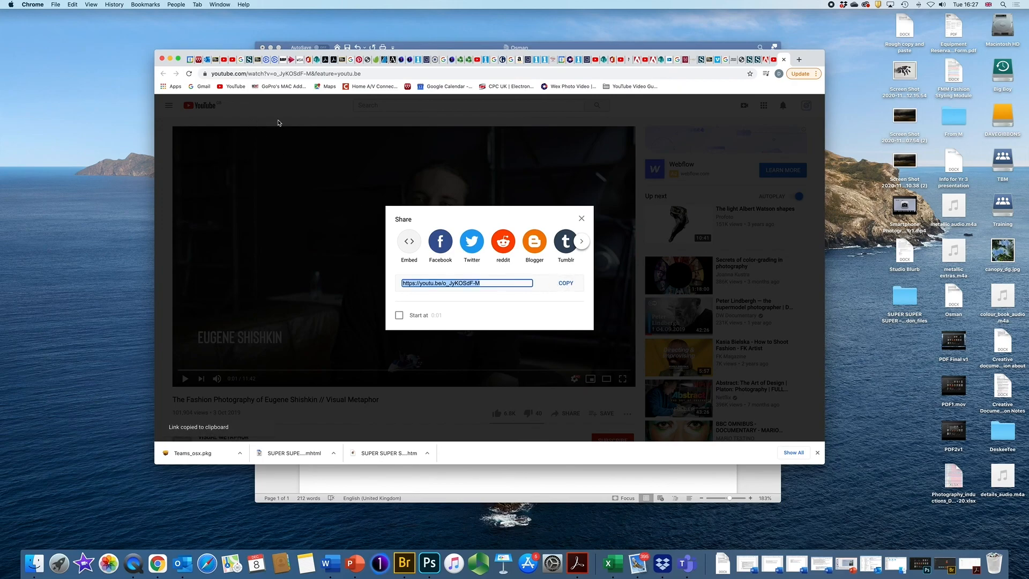
- Return to the Osman document in Word and hyperlink the whole Visual Metaphor line to the copied video address
click(422, 47)
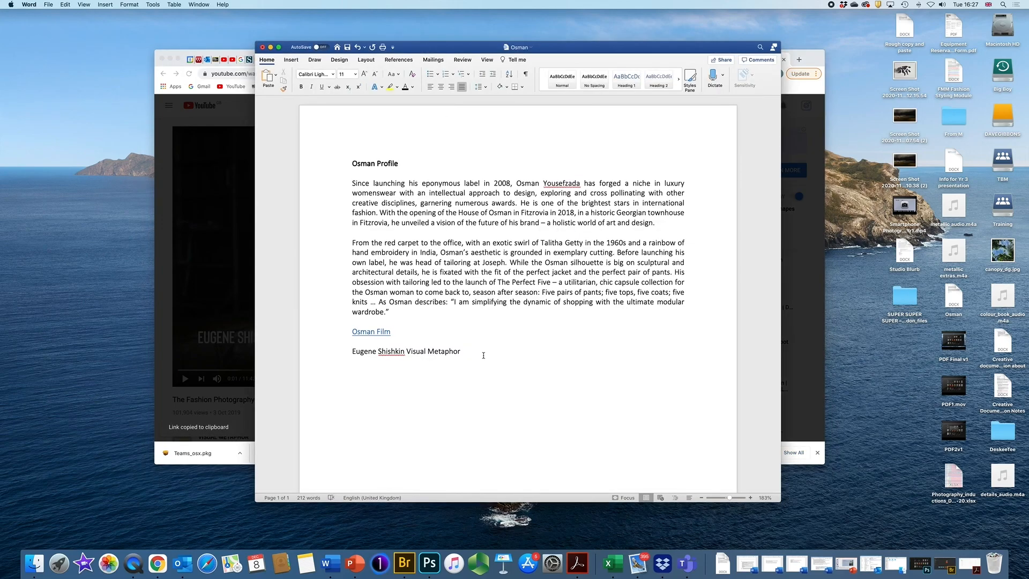
drag(465, 351, 350, 352)
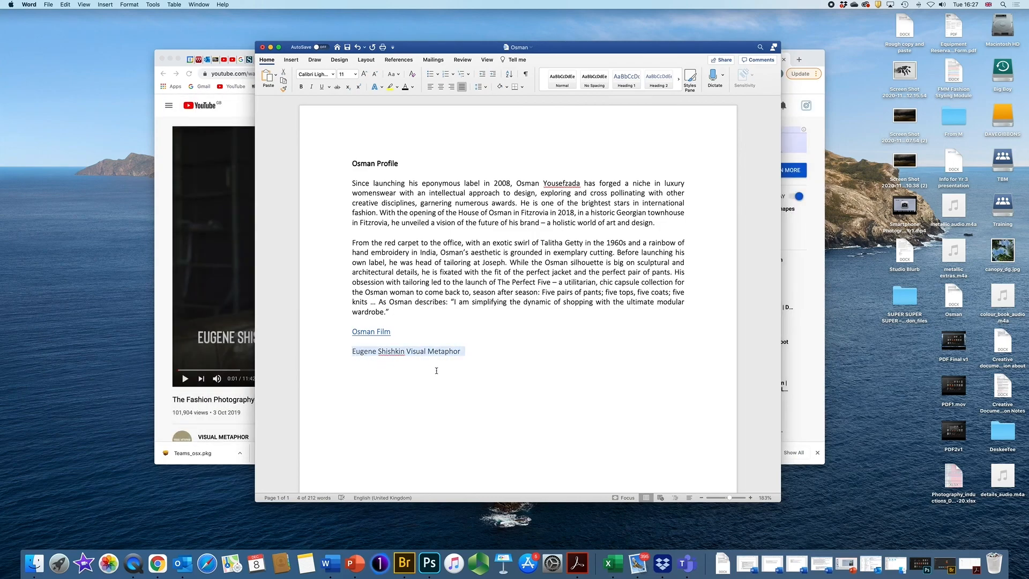
right_click(436, 353)
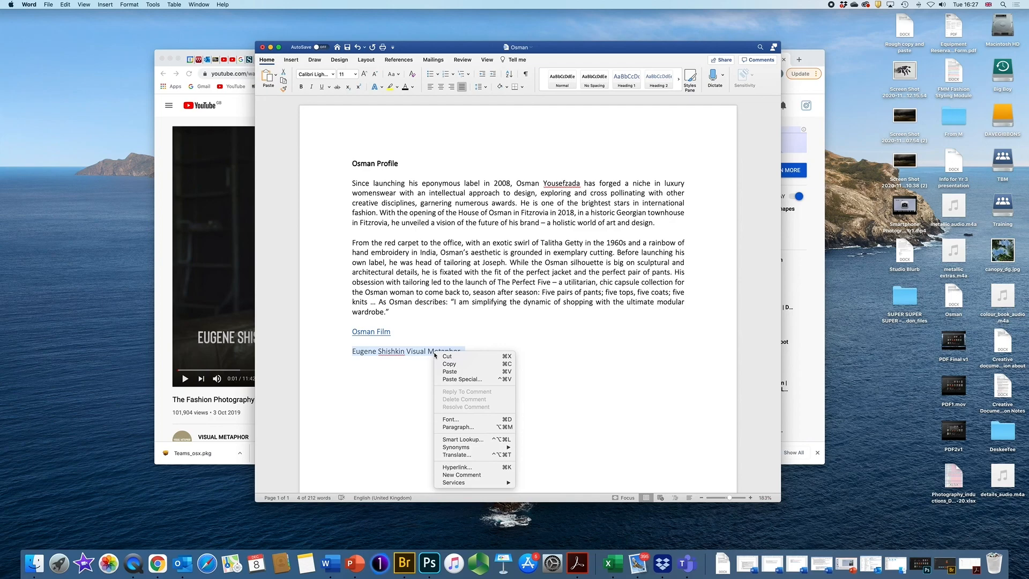
click(454, 467)
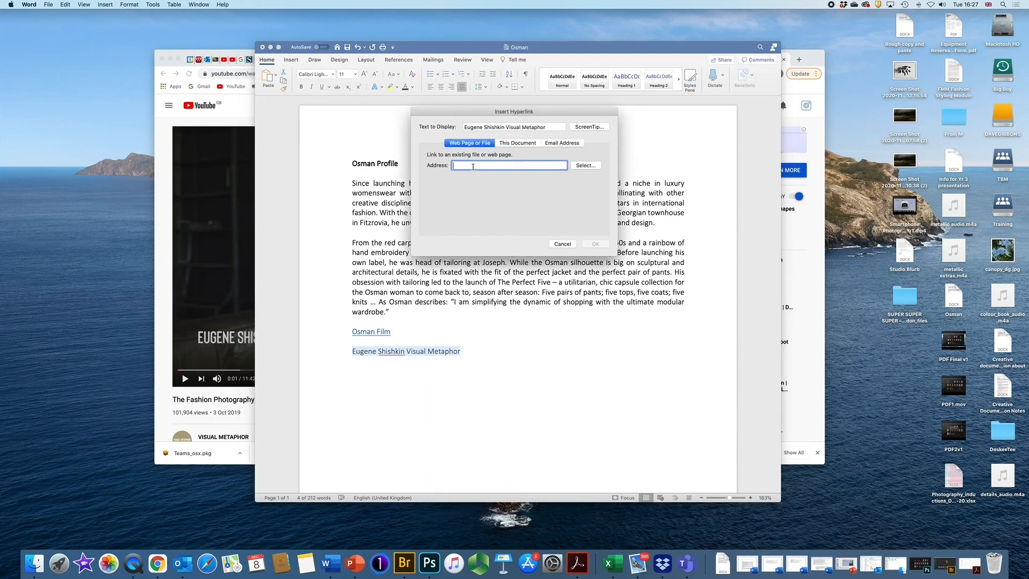
key(super+v)
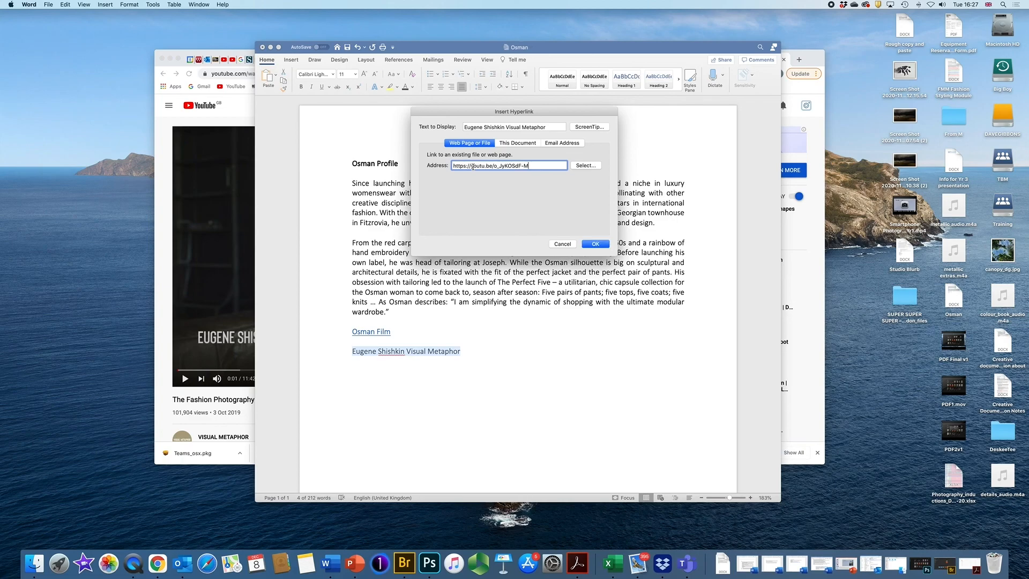
click(605, 246)
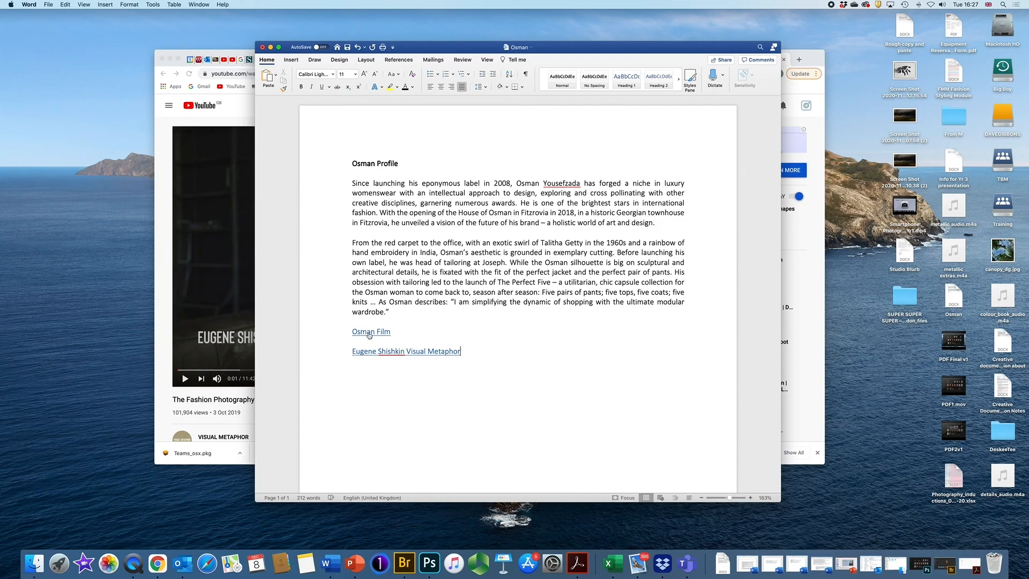
- Minimize the Chrome window and make the Osman document in Word the active window
click(222, 53)
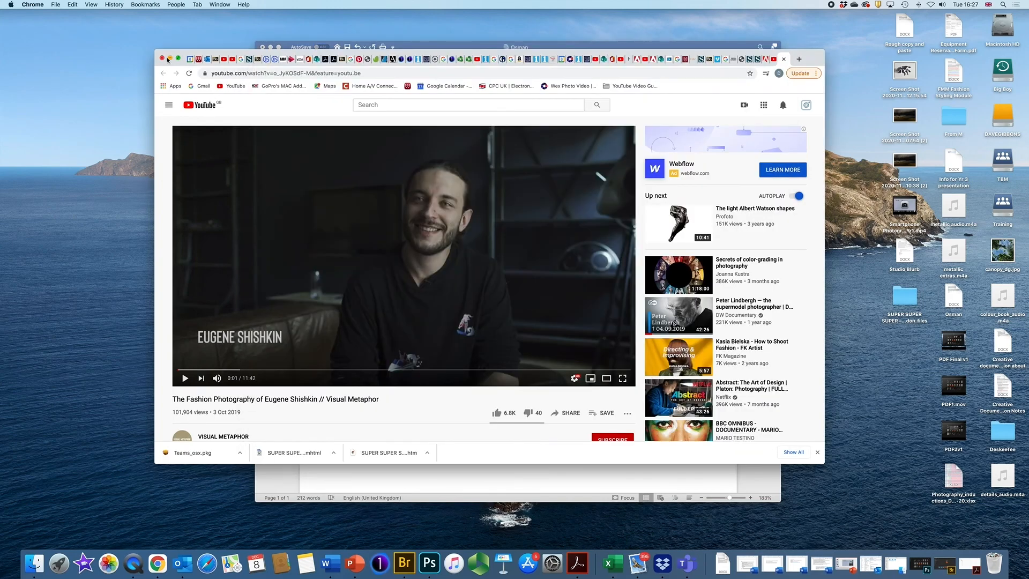
click(169, 58)
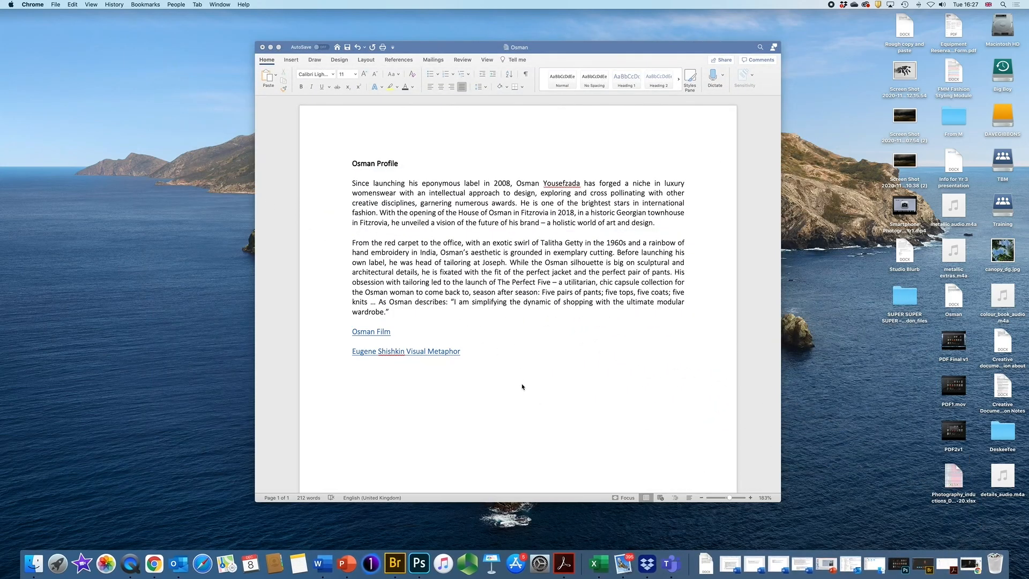
drag(463, 48, 465, 48)
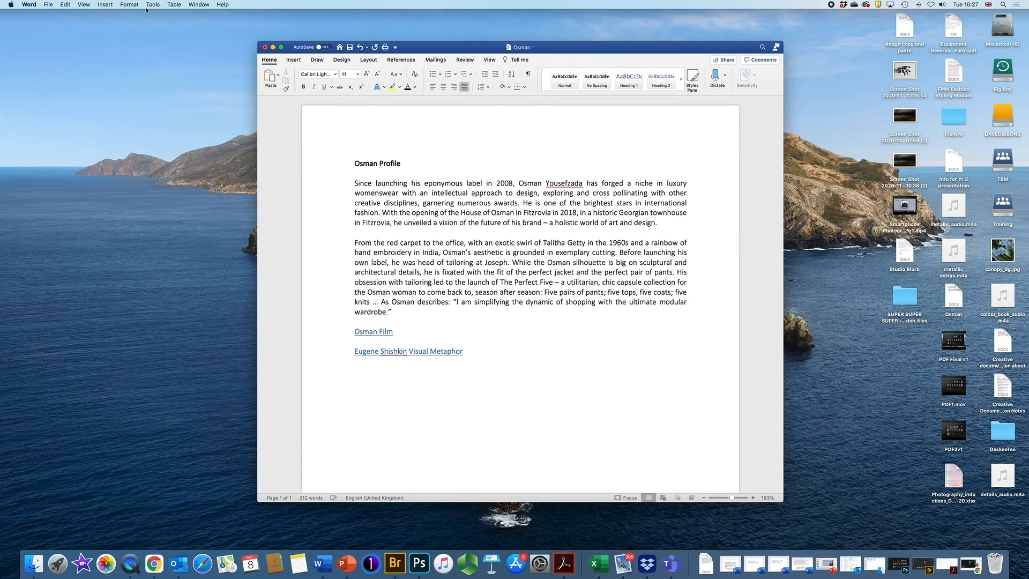
- Export the document as a PDF named Osman to the Fashion Chat folder, keeping the option best for electronic distribution and accessibility
click(47, 5)
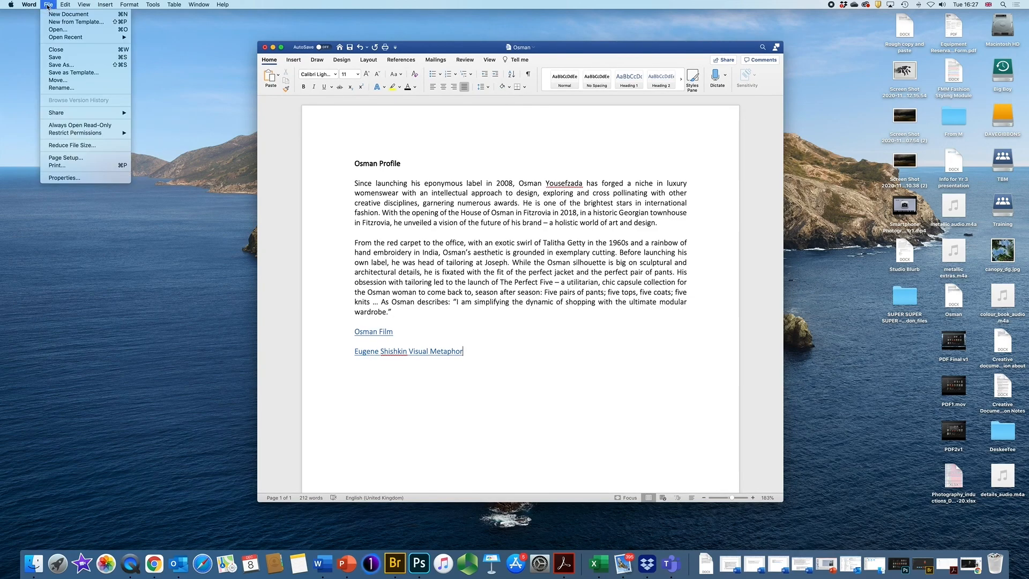
click(61, 67)
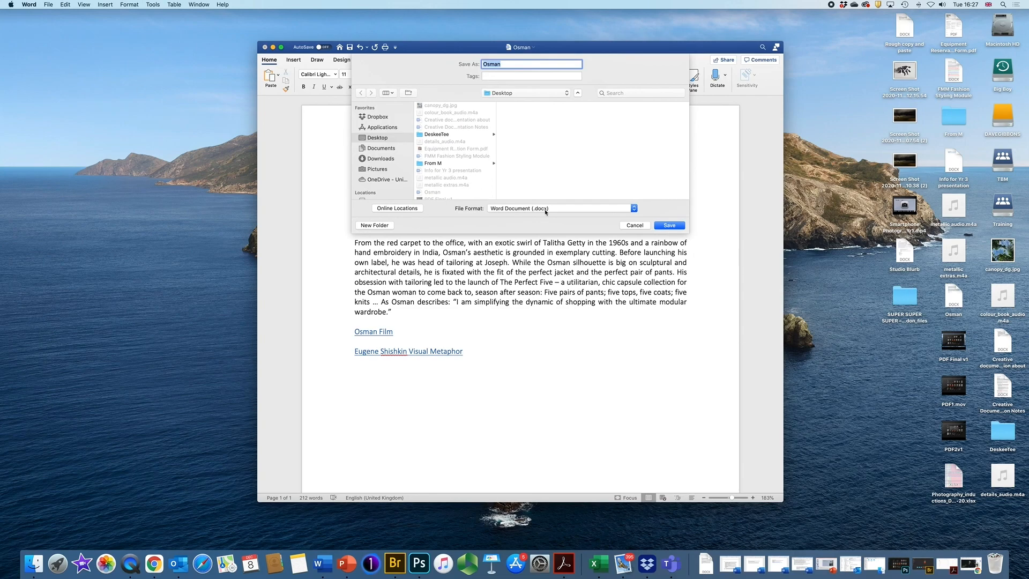
click(632, 208)
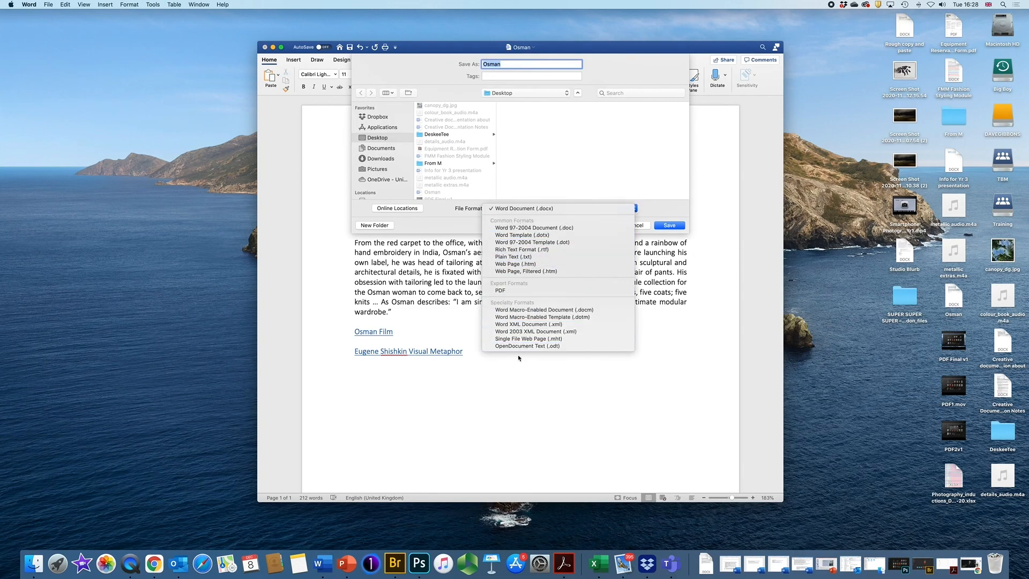
click(501, 291)
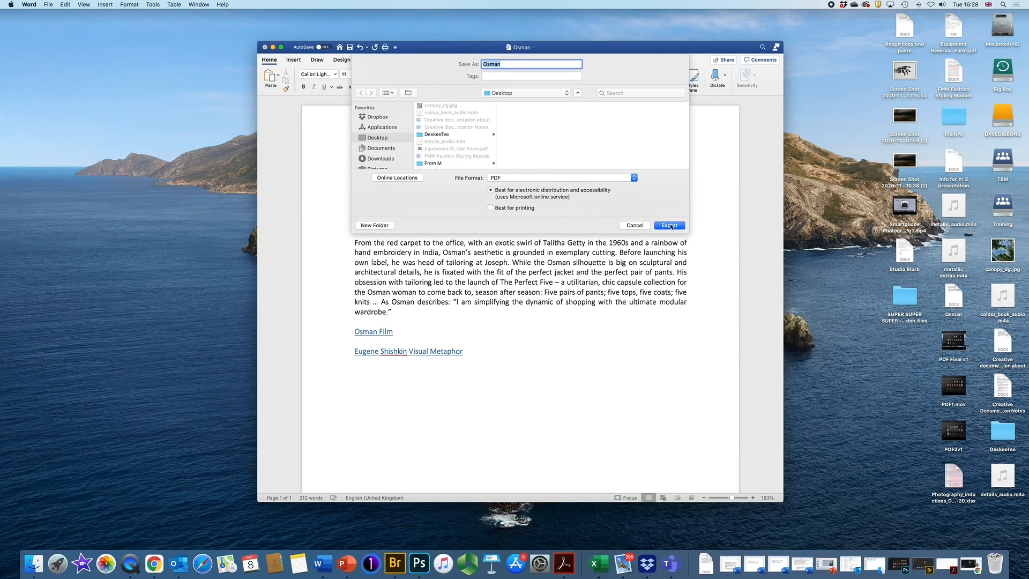
click(566, 93)
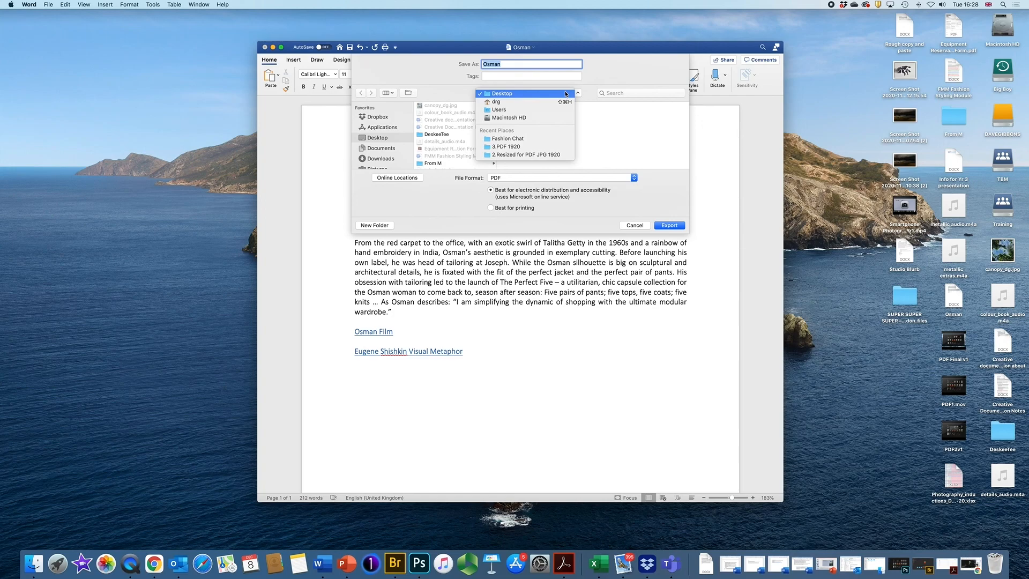
click(509, 143)
click(492, 165)
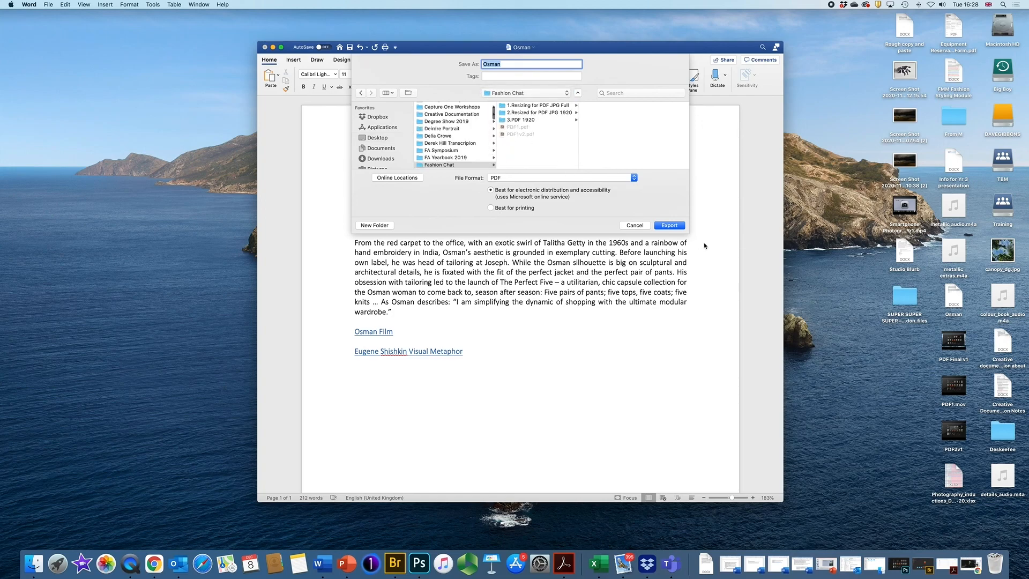
click(667, 225)
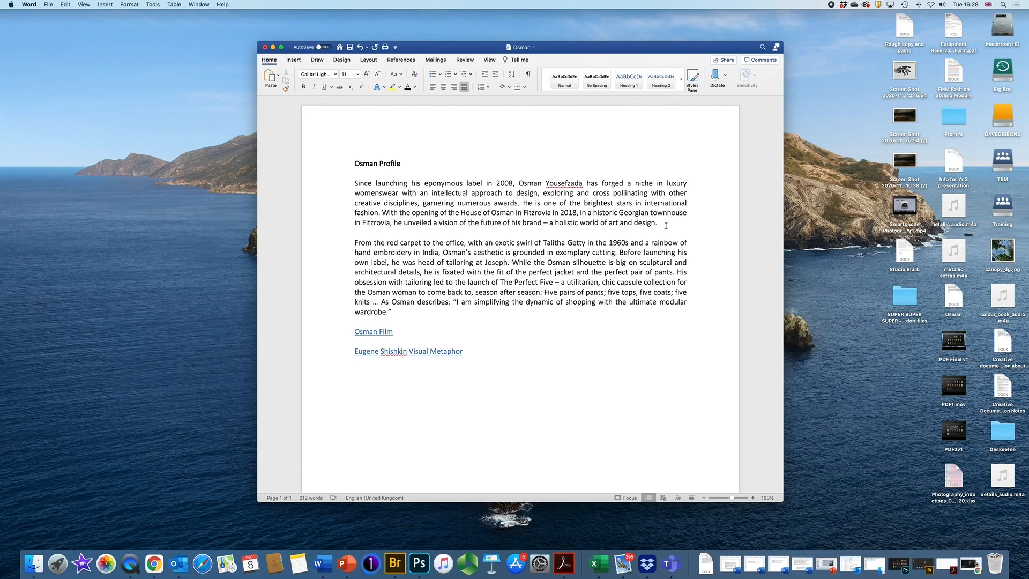
- Switch to Adobe Bridge, open Osman.pdf from the Fashion Chat folder in Acrobat, and check its text and links
drag(639, 56, 654, 49)
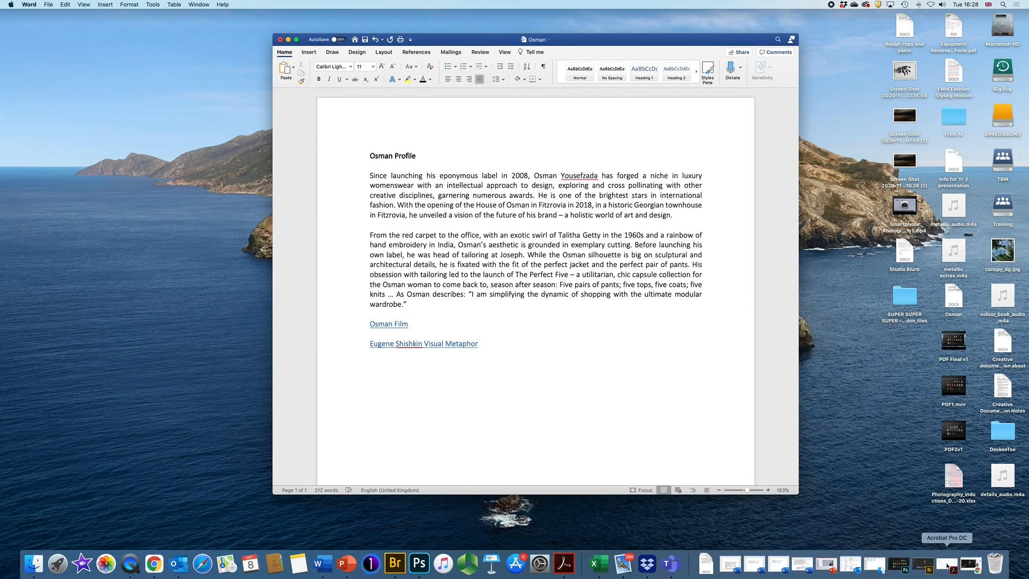
click(396, 562)
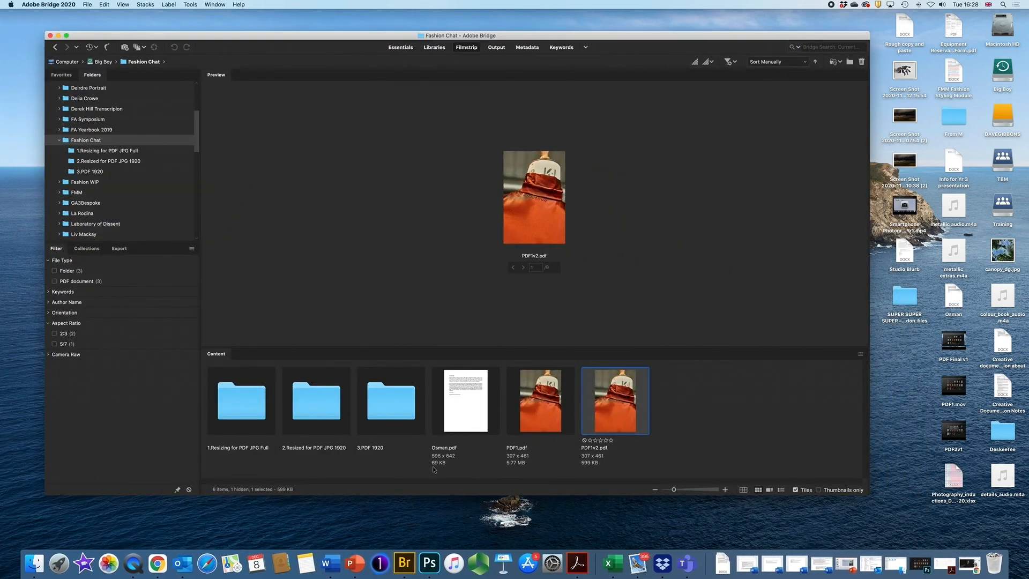
double_click(470, 407)
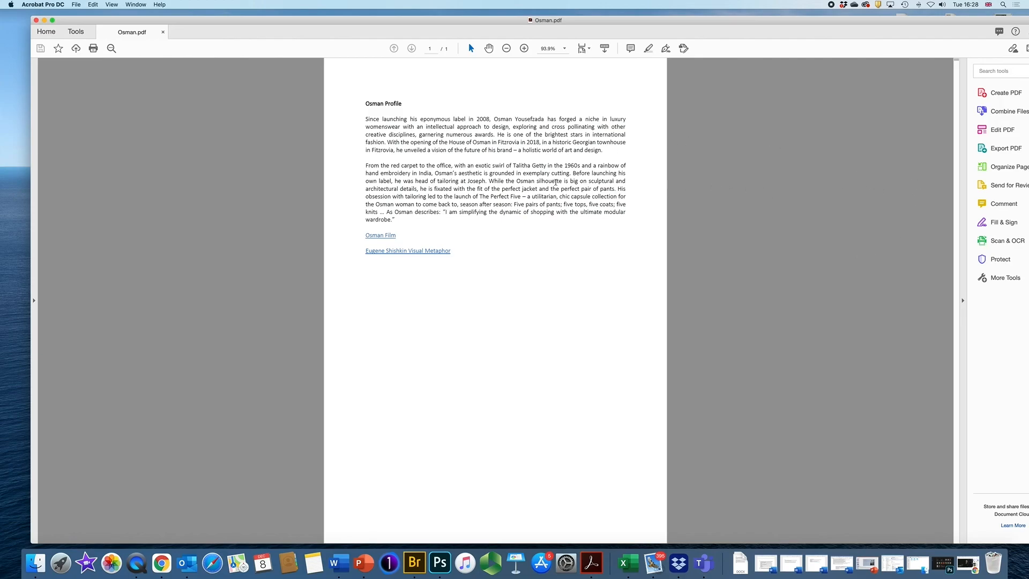
drag(374, 20, 365, 7)
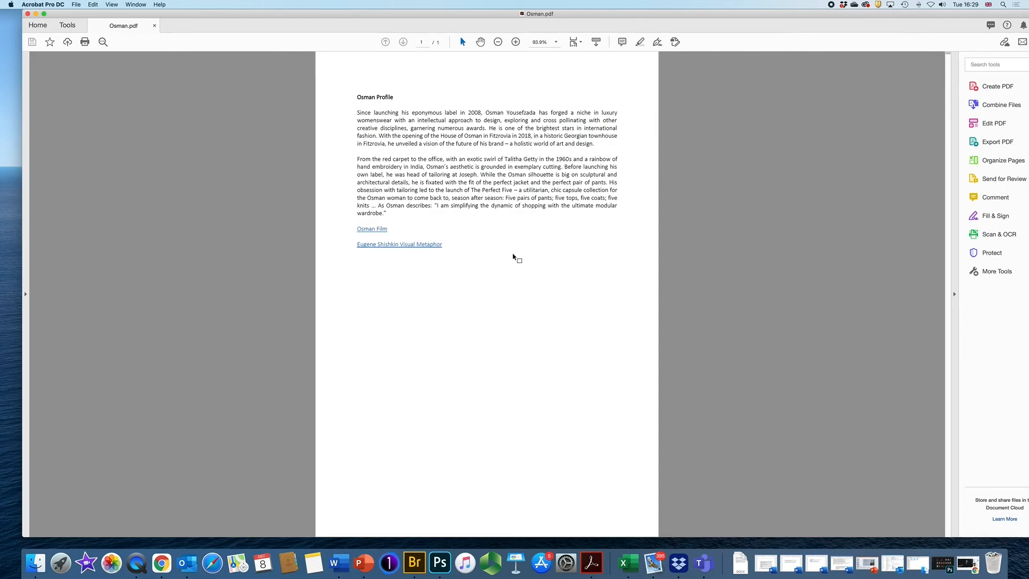
- Close Osman.pdf and start the Combine Files tool with the recent files Osman and PDF1v2 selected
click(154, 26)
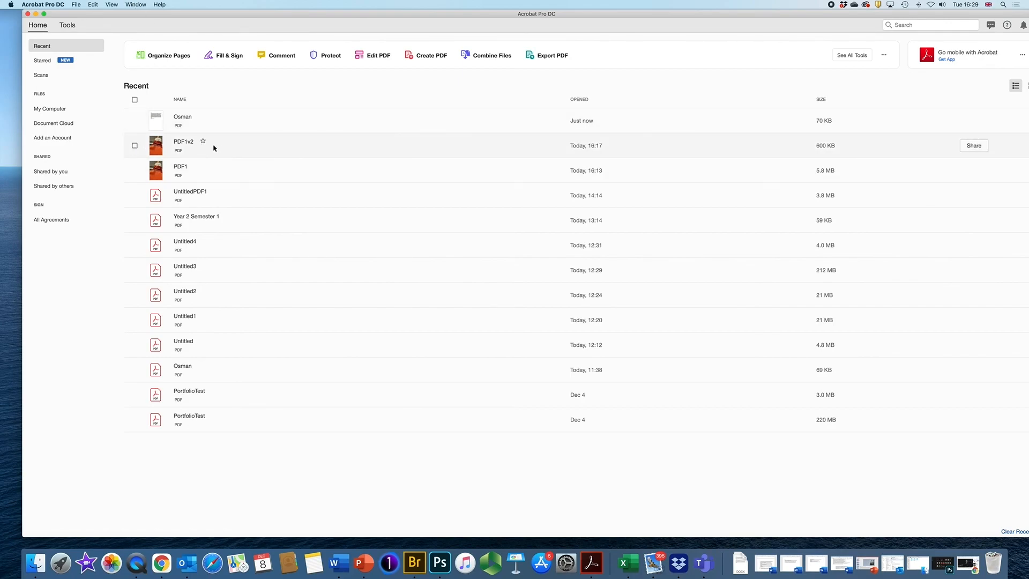
click(134, 146)
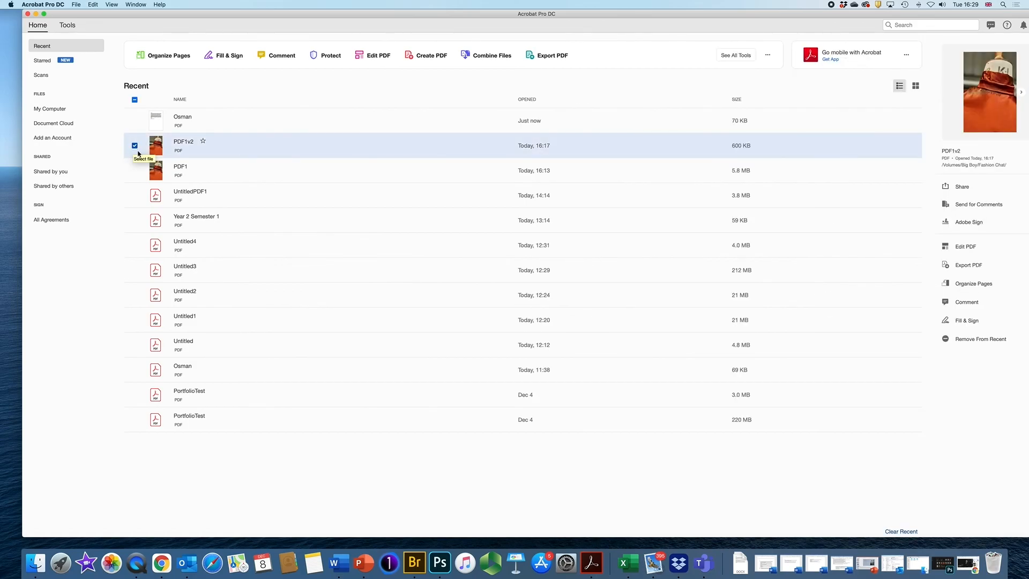
click(135, 121)
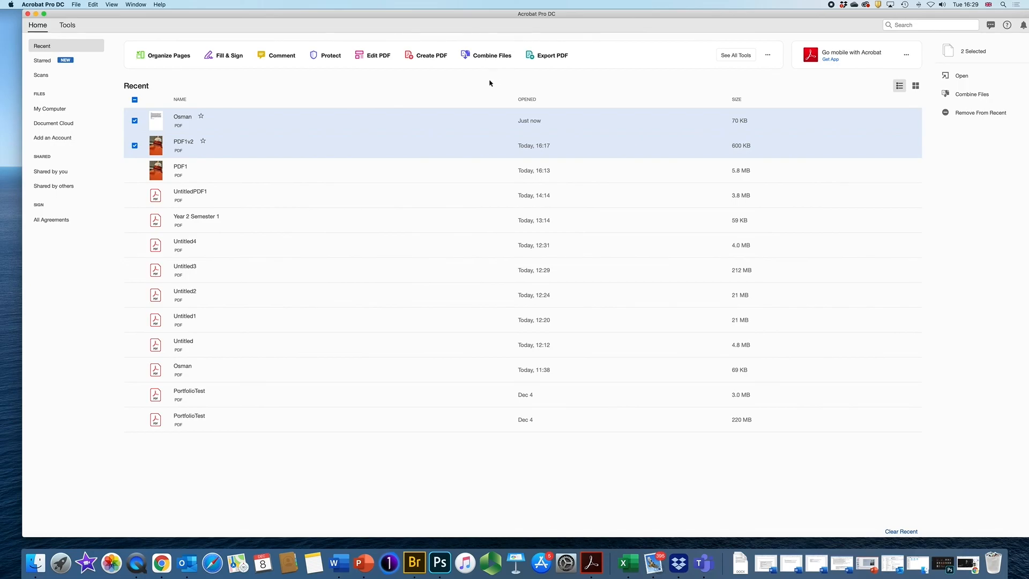
click(482, 56)
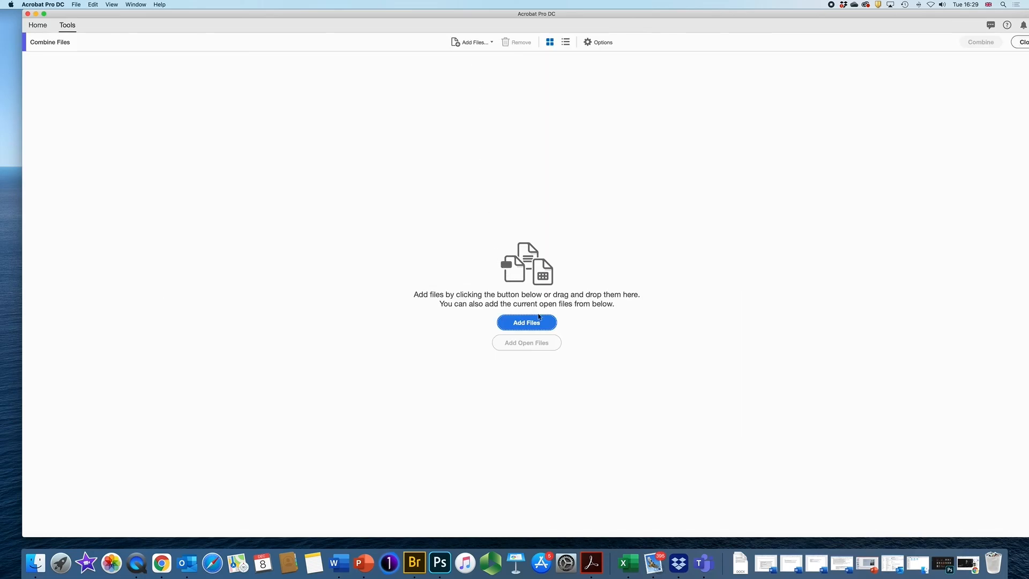
- Add Osman.pdf and PDF1v2.pdf from the Fashion Chat folder and combine them into one PDF
click(534, 323)
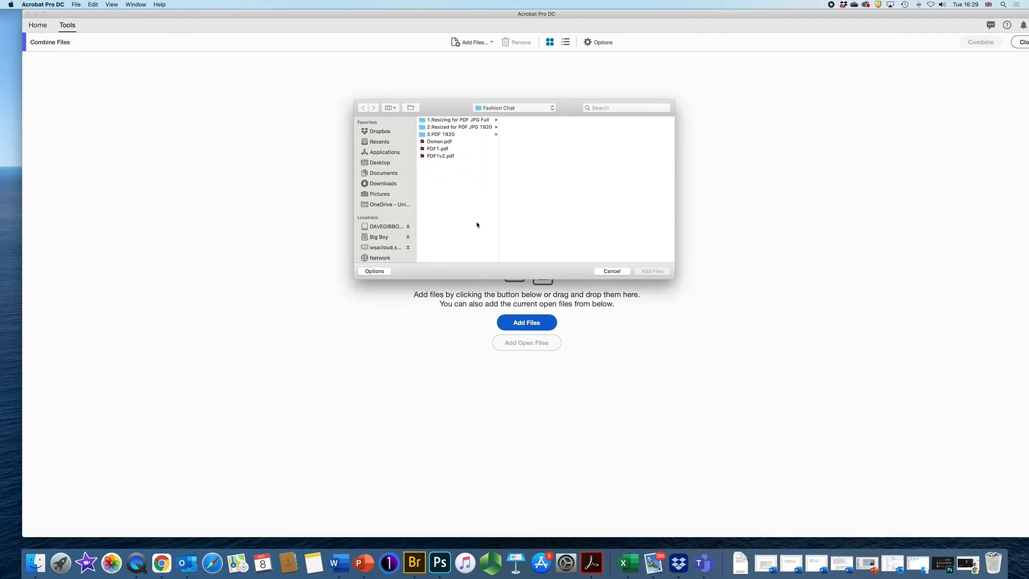
click(437, 156)
click(439, 142)
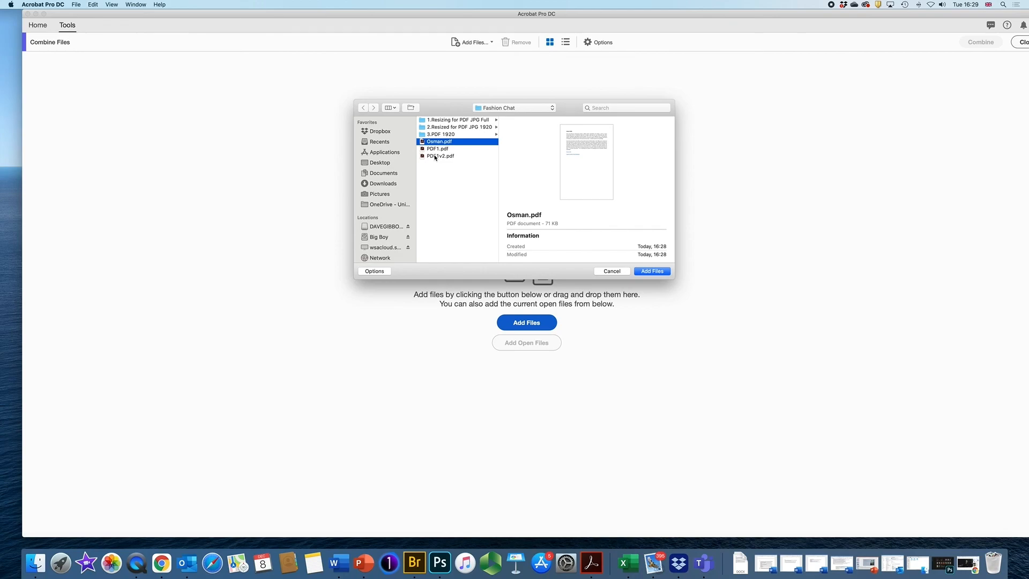
super+click(435, 156)
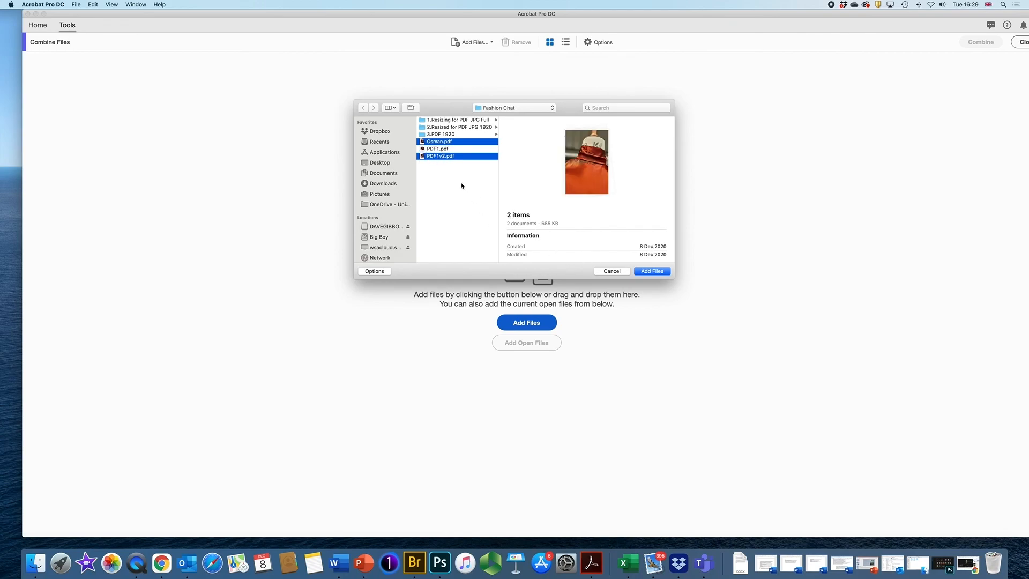
click(652, 271)
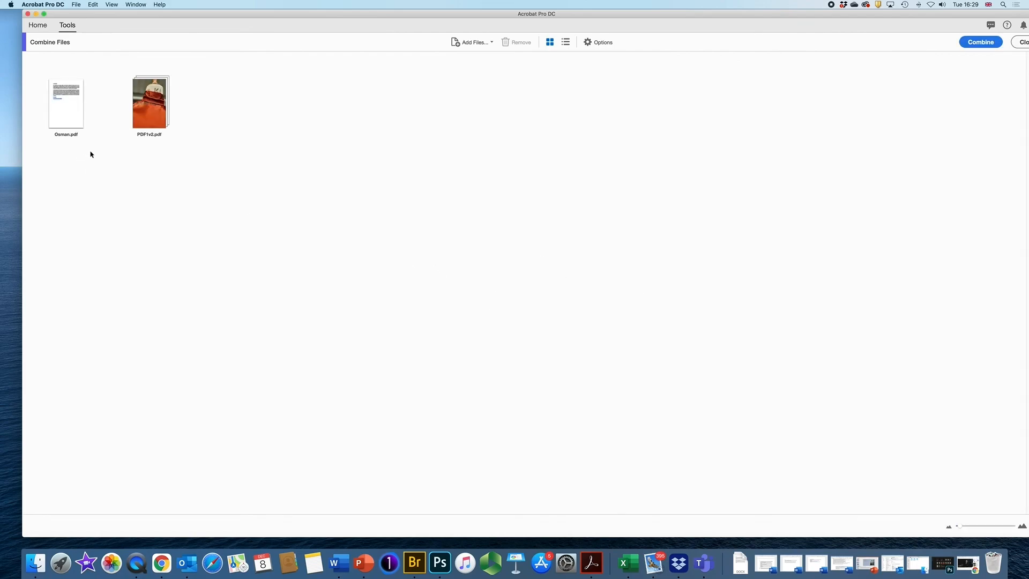
click(987, 42)
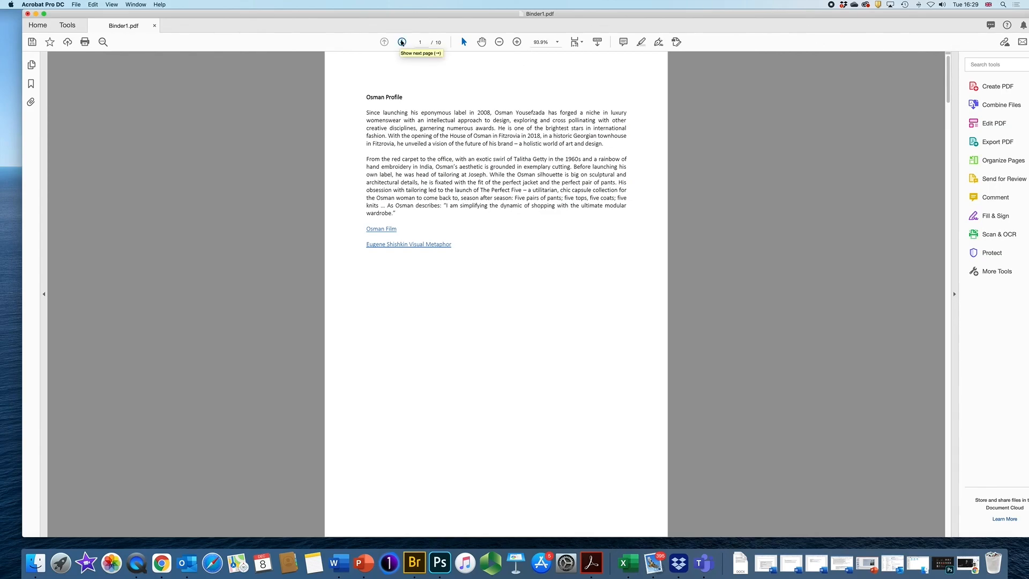
- Look through the combined PDF, comparing the Osman Profile text page with the garment image pages that follow it
click(402, 42)
scroll(402, 43, down, 1)
scroll(402, 43, up, 1)
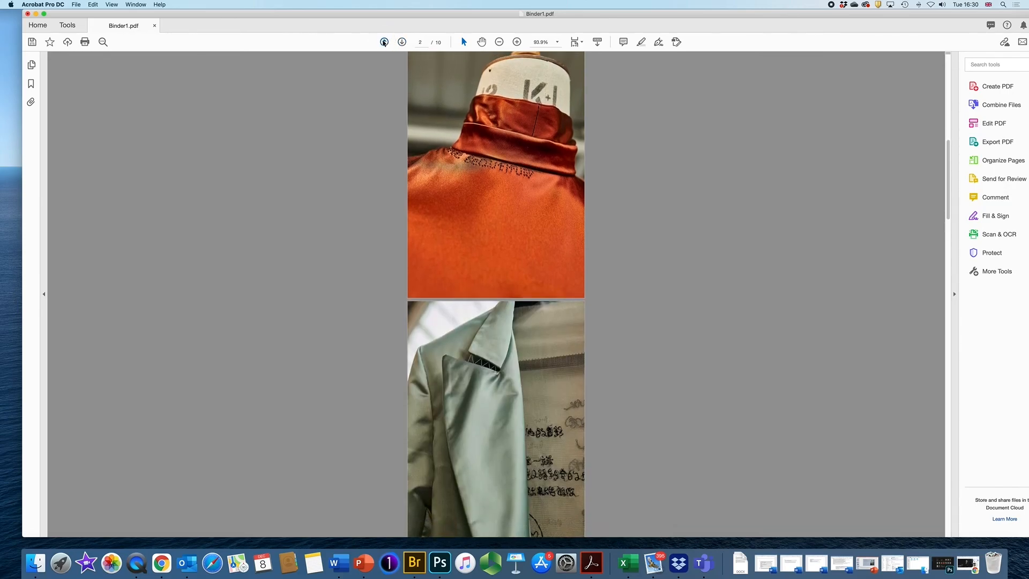
click(384, 42)
click(401, 42)
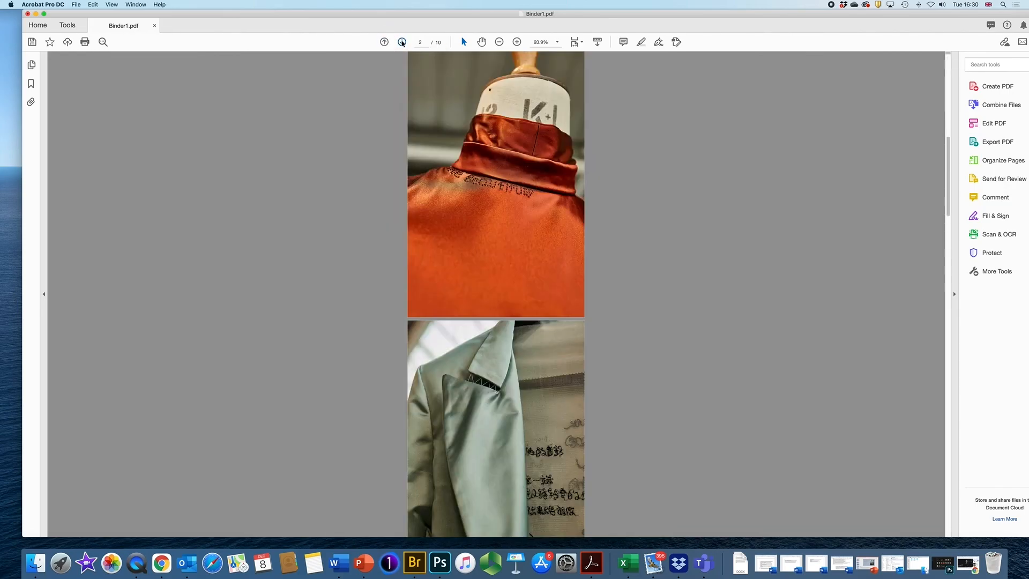
click(383, 41)
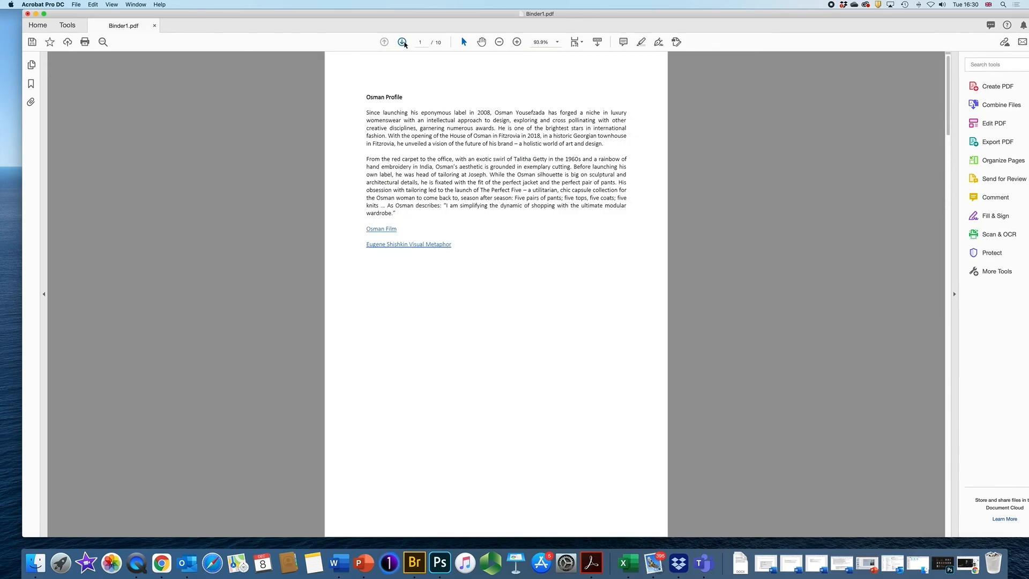
click(402, 42)
scroll(573, 126, up, 10)
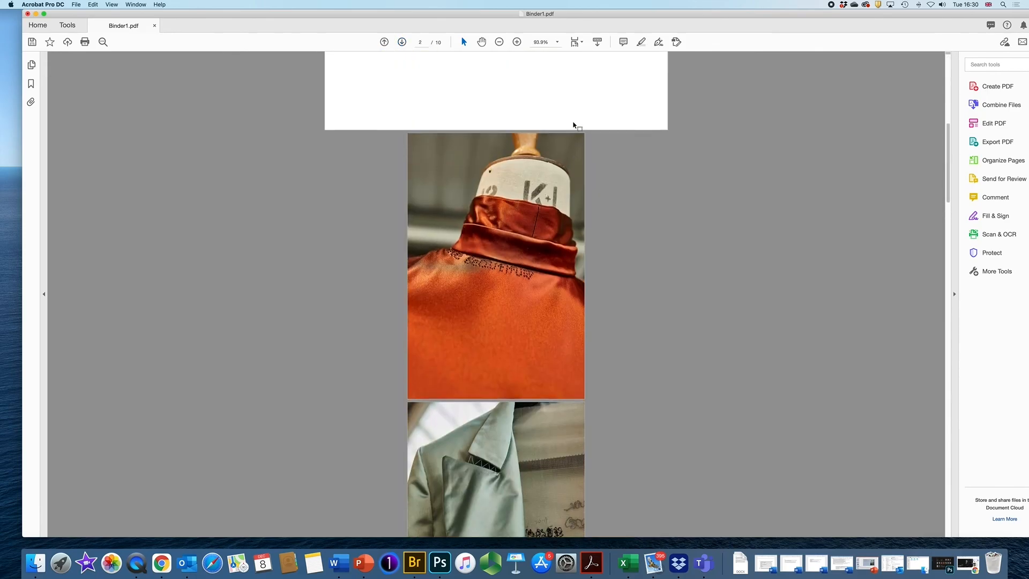
scroll(574, 126, up, 5)
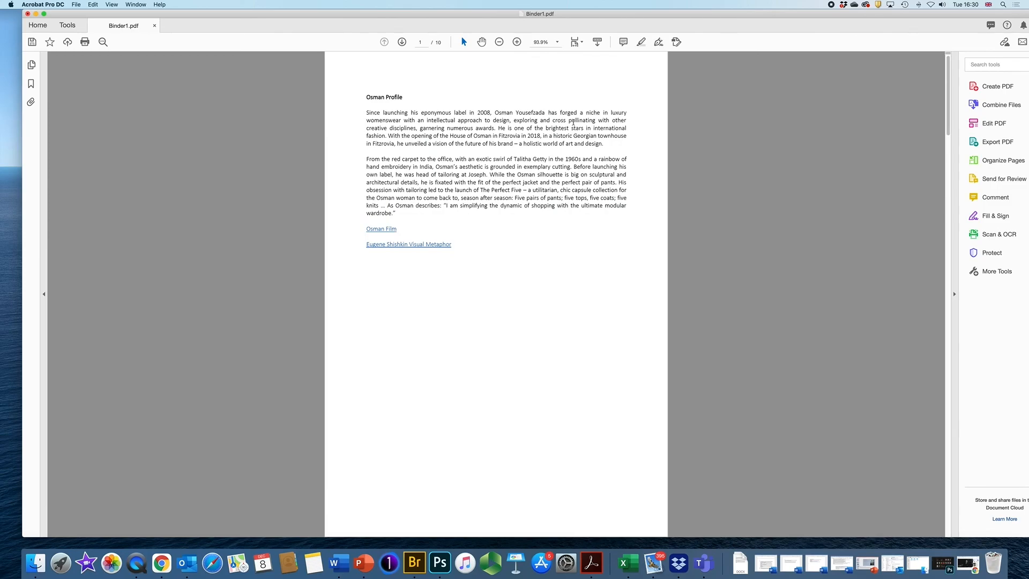
scroll(534, 108, down, 3)
scroll(534, 107, up, 3)
scroll(560, 280, down, 8)
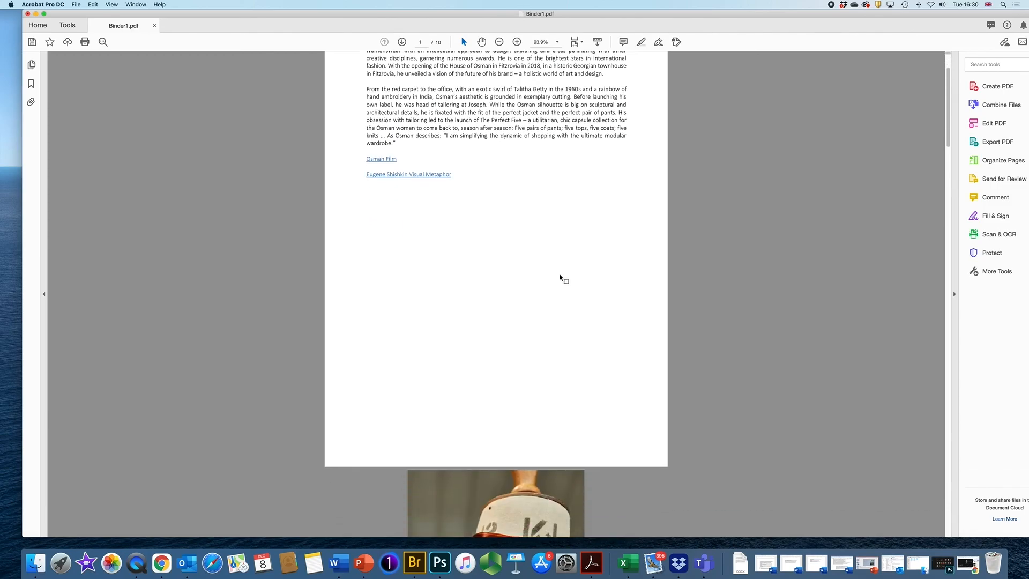
scroll(511, 349, down, 10)
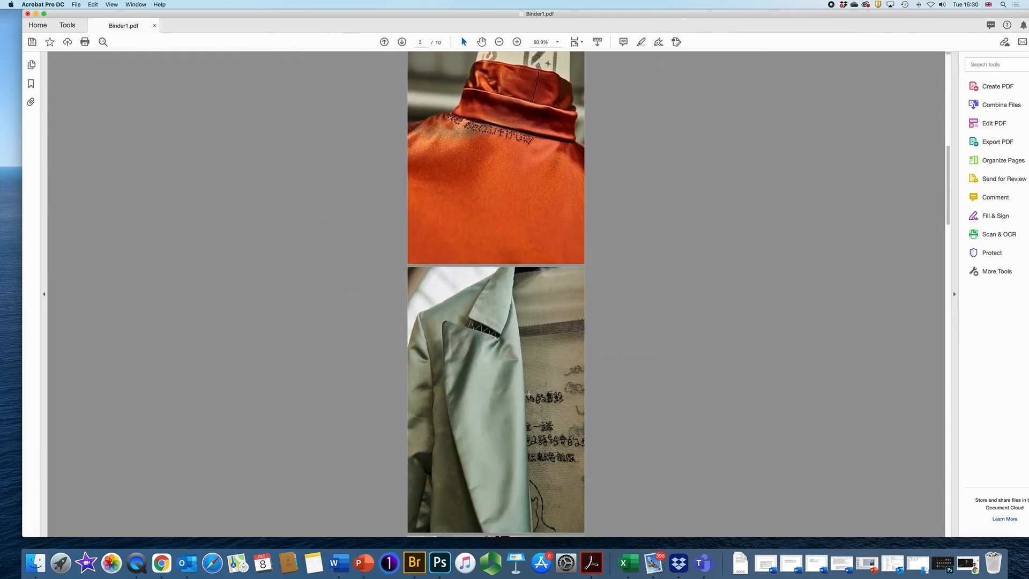
scroll(542, 322, up, 15)
scroll(561, 181, down, 5)
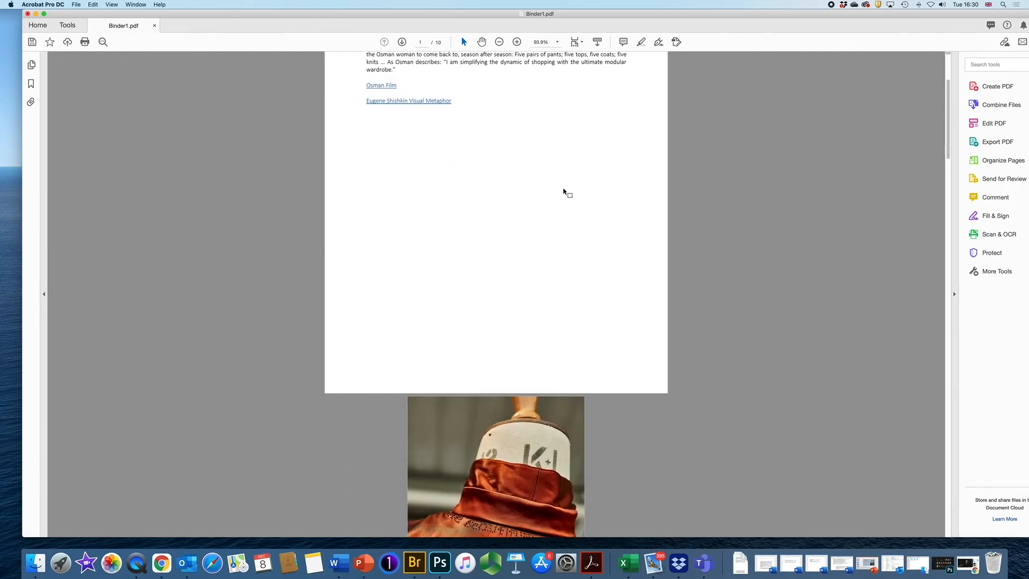
scroll(559, 190, down, 2)
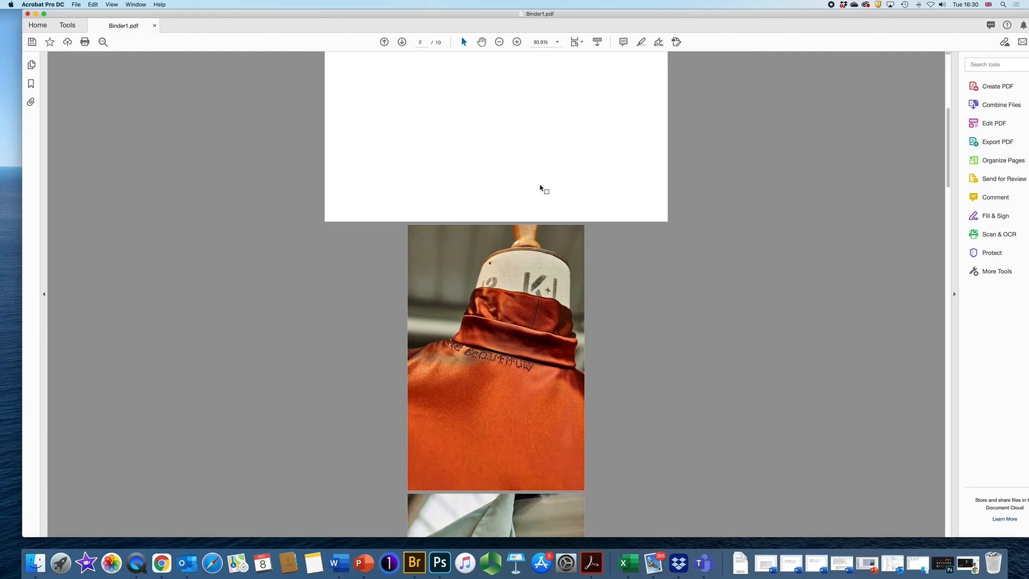
scroll(540, 187, up, 2)
scroll(540, 188, up, 5)
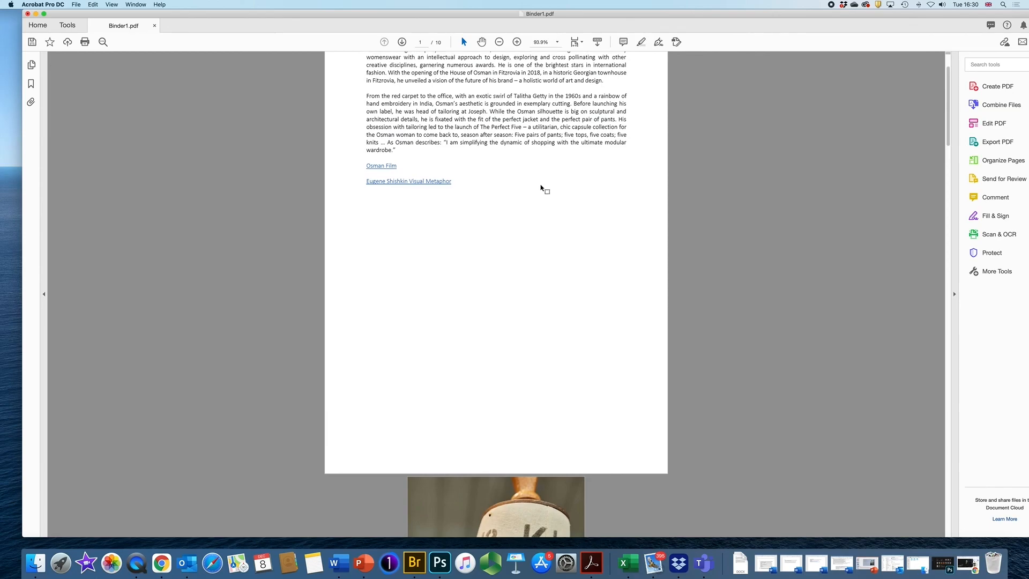
scroll(540, 188, down, 6)
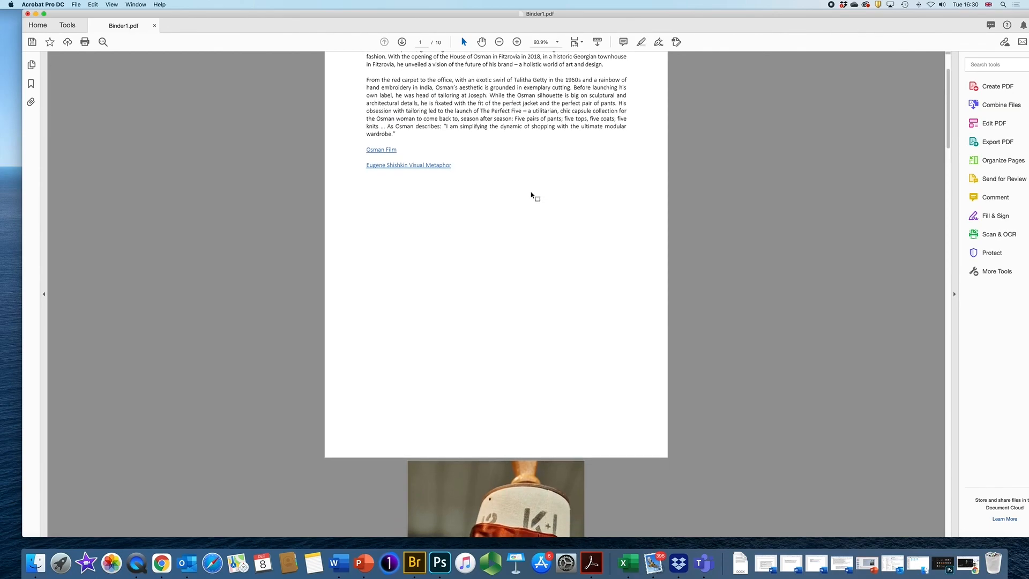
scroll(528, 202, down, 2)
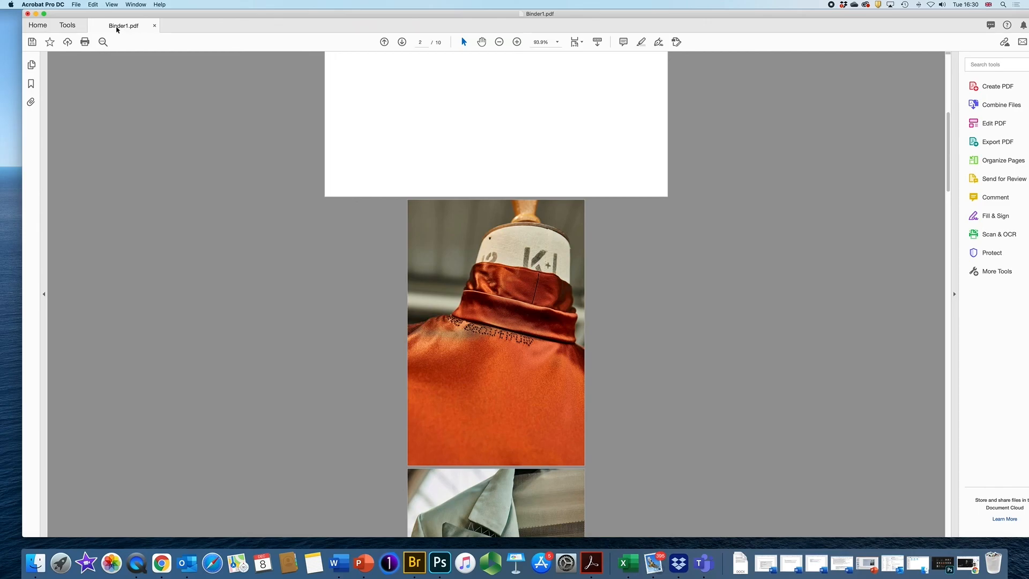
- Close the combined PDF, saving it as FinalPDF in the Fashion Chat folder
click(155, 26)
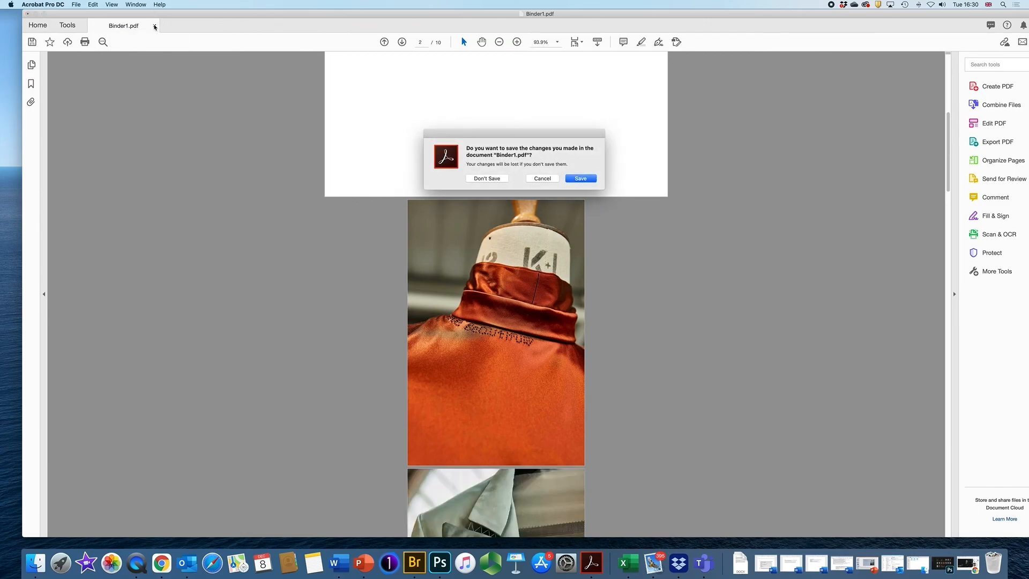
click(588, 181)
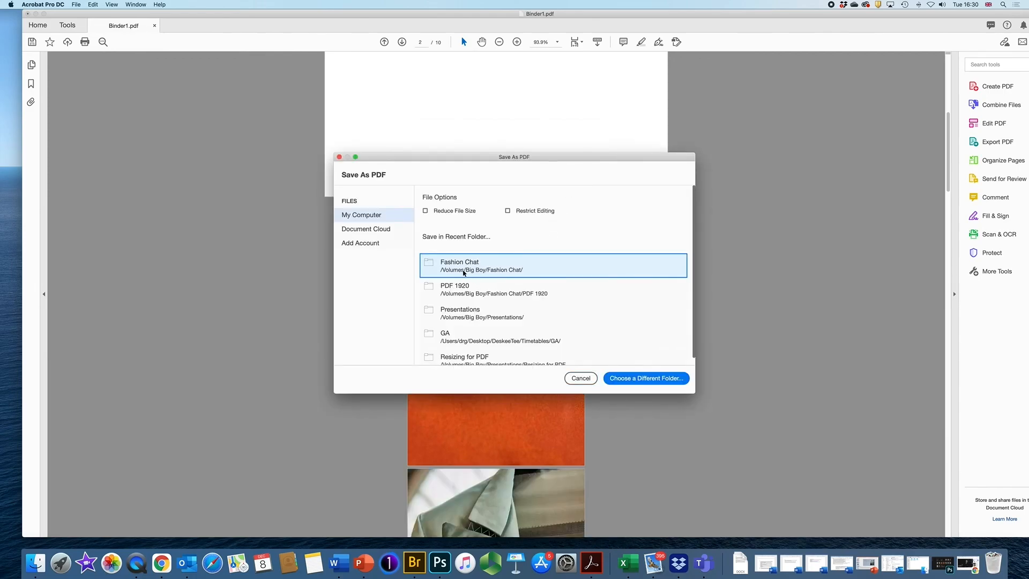
scroll(432, 264, down, 1)
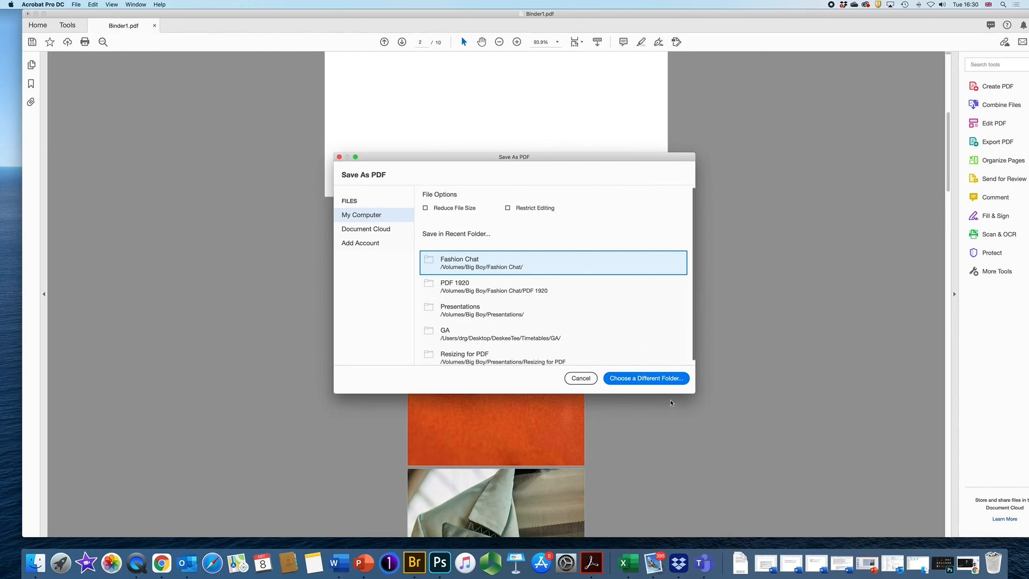
click(465, 263)
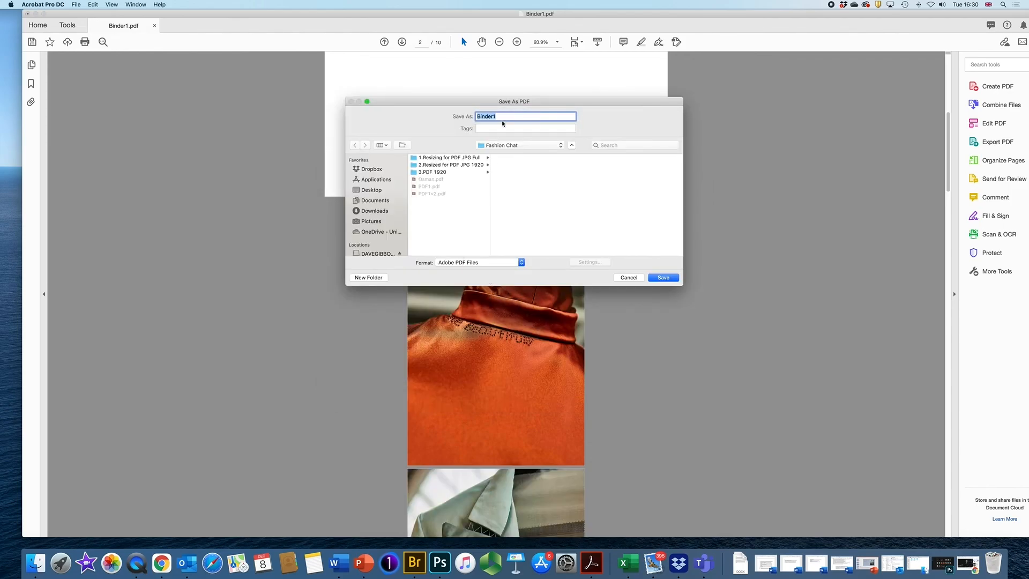
text(FinalPDF)
click(662, 278)
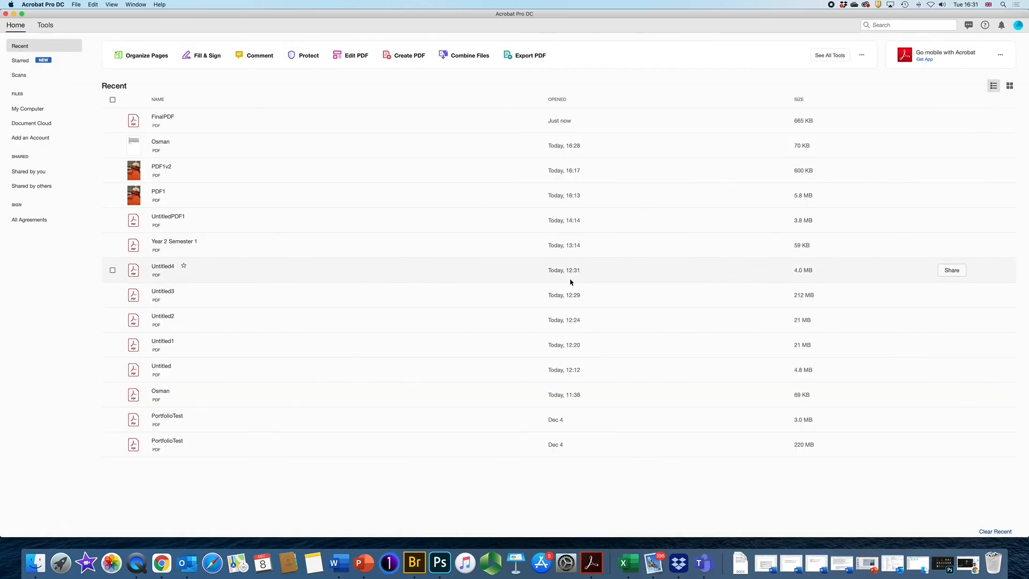
- Select FinalPDF in the recent files list and open it
mouse_move(161, 121)
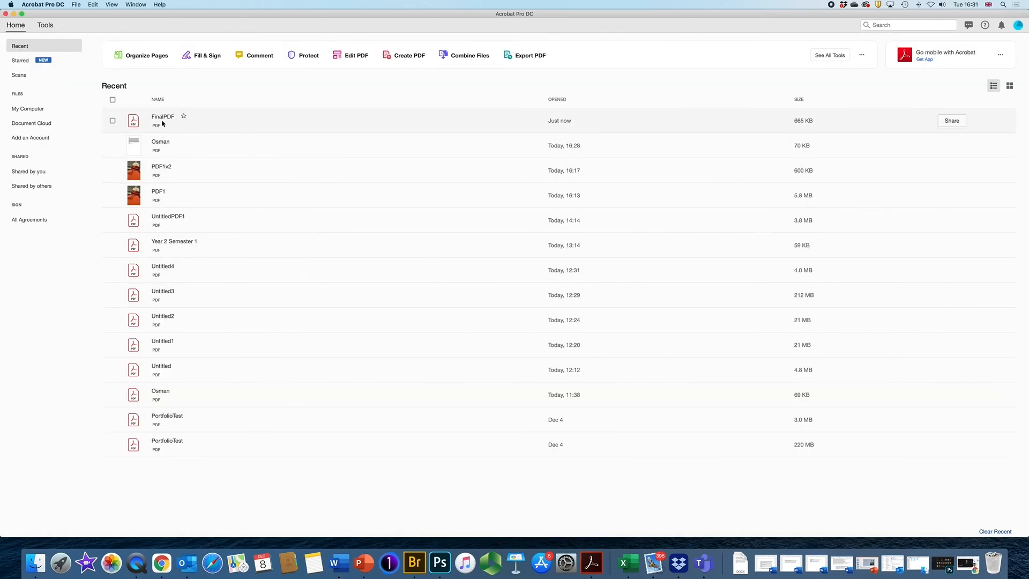
click(113, 122)
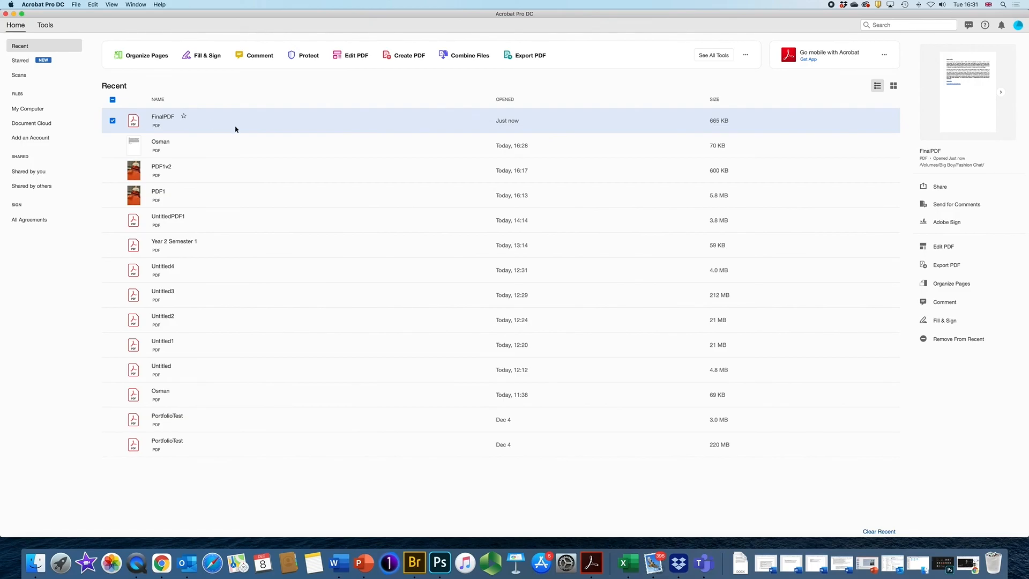
double_click(205, 122)
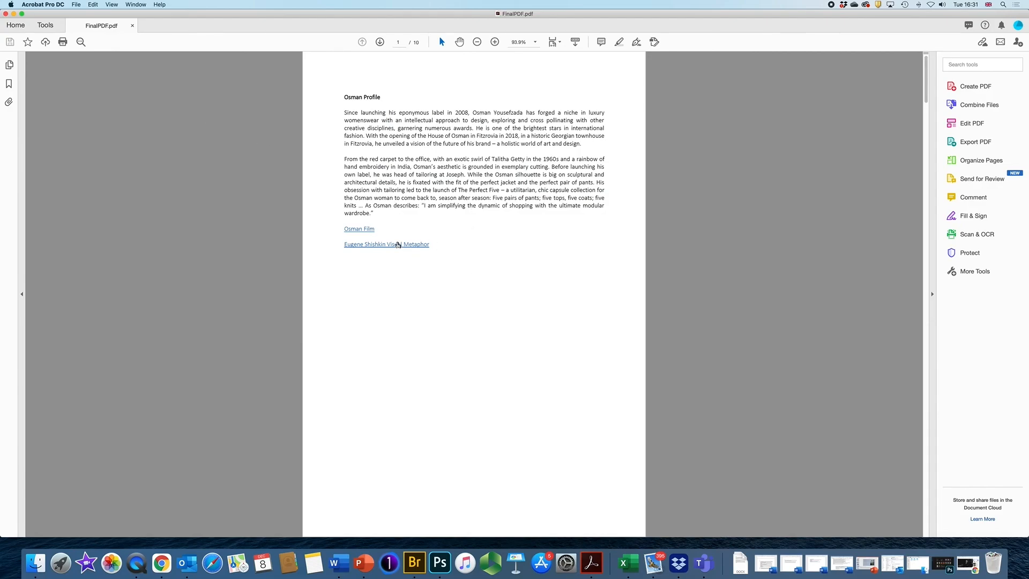
- Test the Osman Film link by allowing the connection to youtu.be, and minimize the browser window after viewing the video page
click(357, 232)
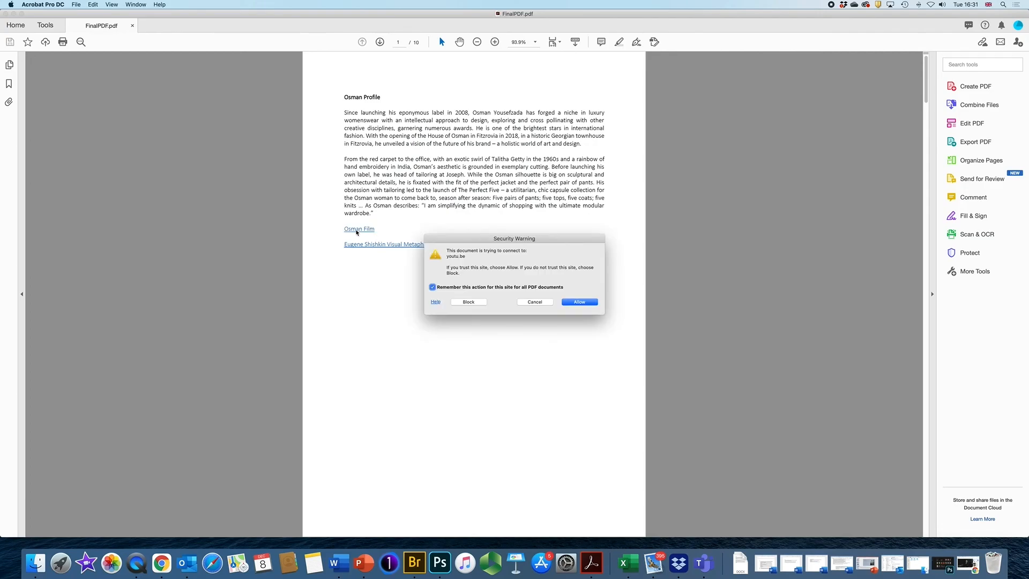
click(580, 301)
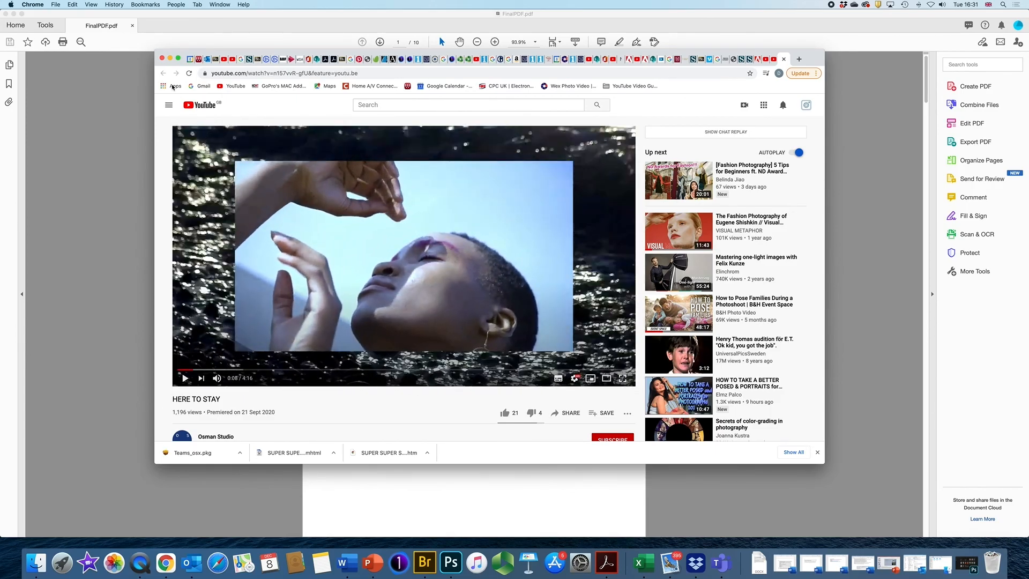
click(170, 58)
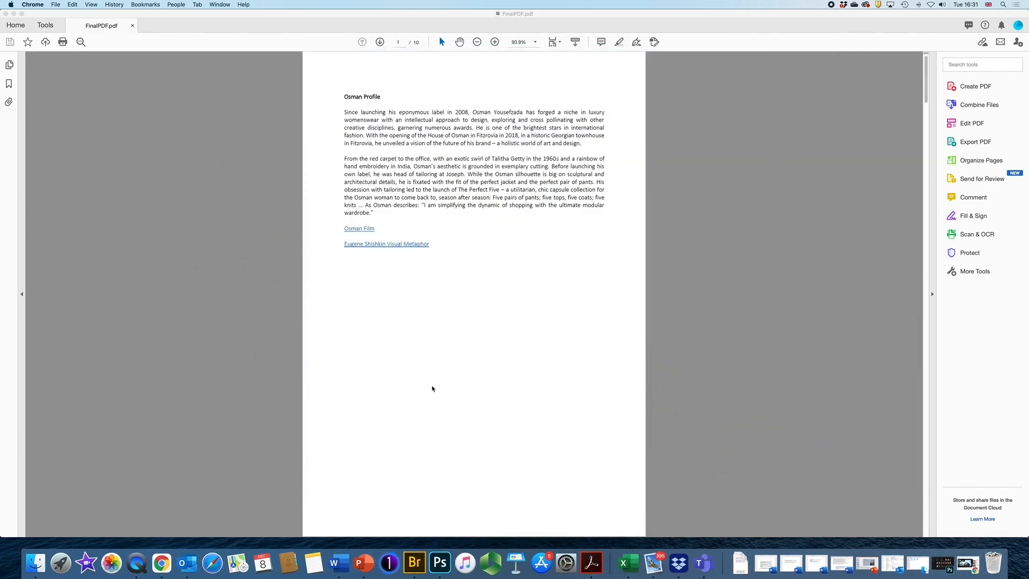
- Go to the green jacket image on page 3 of FinalPDF and enlarge it to 150% to examine its quality
scroll(431, 388, down, 15)
scroll(433, 388, down, 5)
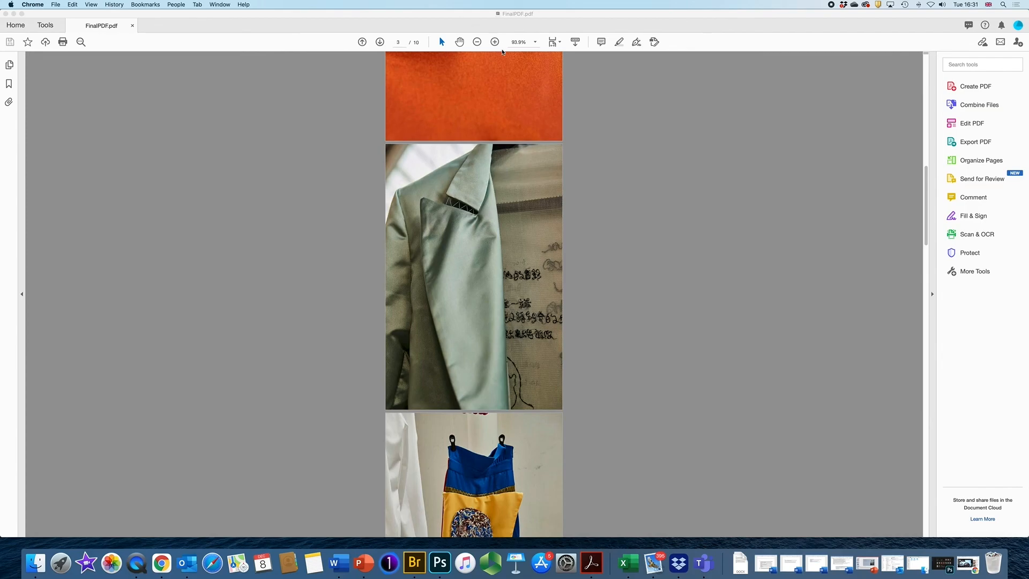
click(494, 42)
click(495, 42)
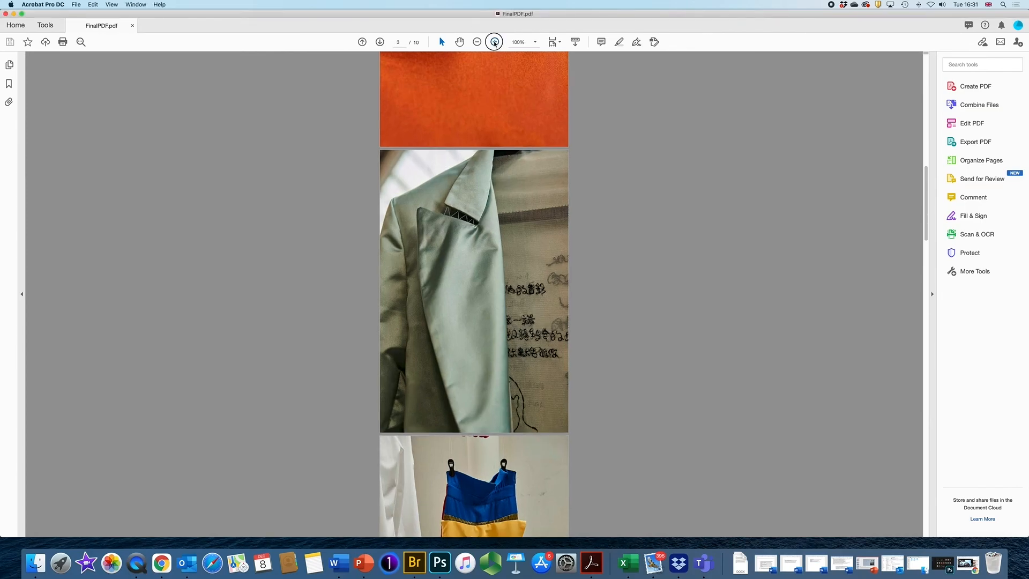
click(495, 42)
click(495, 42)
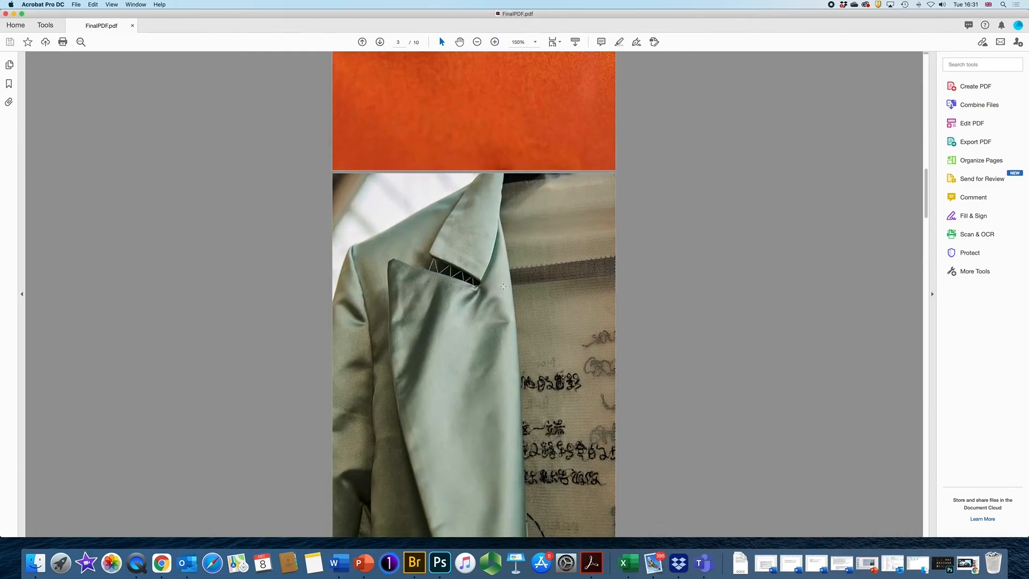
- Examine the quality of the blue and yellow skirt image on page 4 at 200% zoom, and close FinalPDF
scroll(503, 286, down, 9)
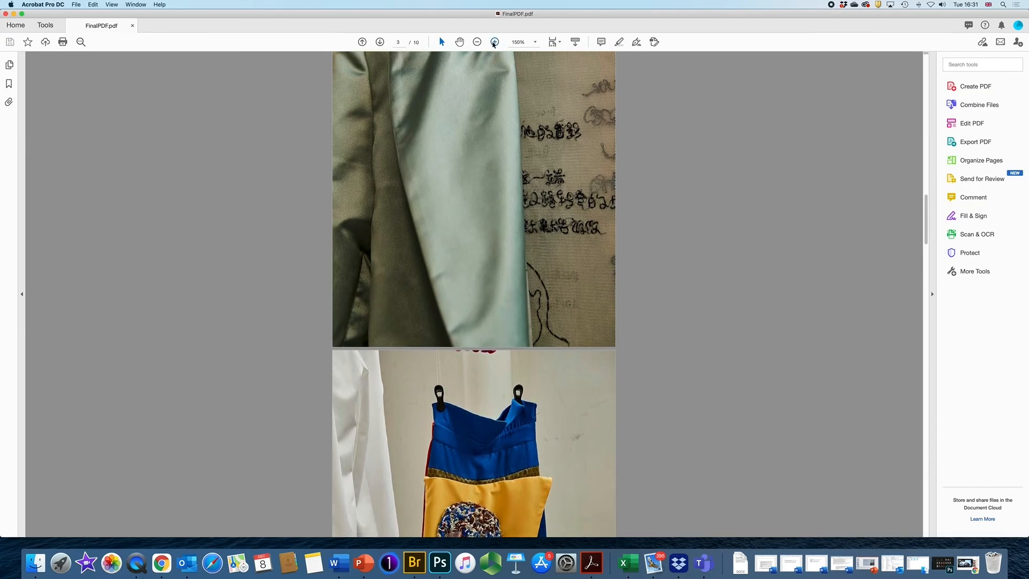
click(535, 42)
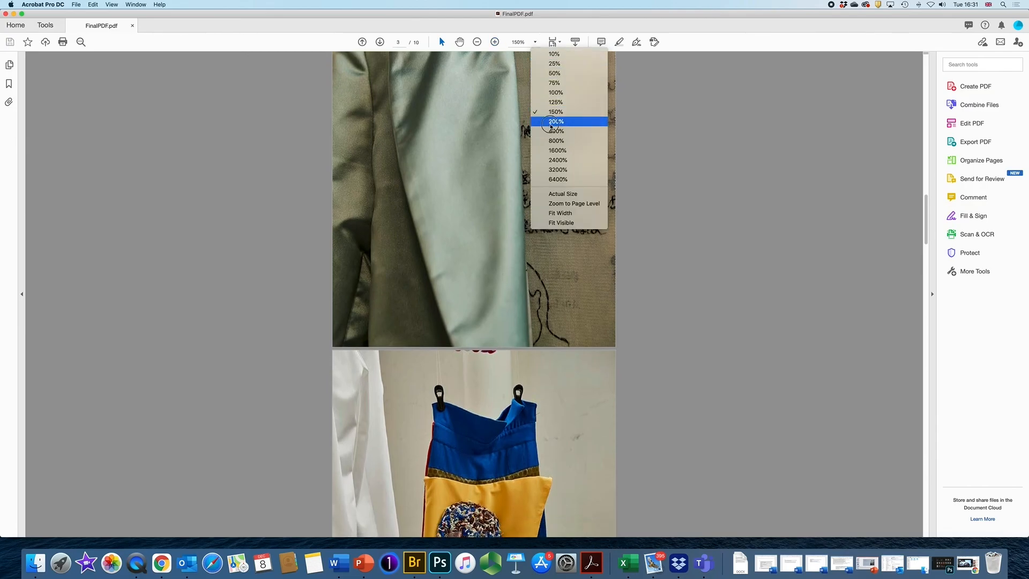
click(551, 126)
scroll(515, 234, down, 10)
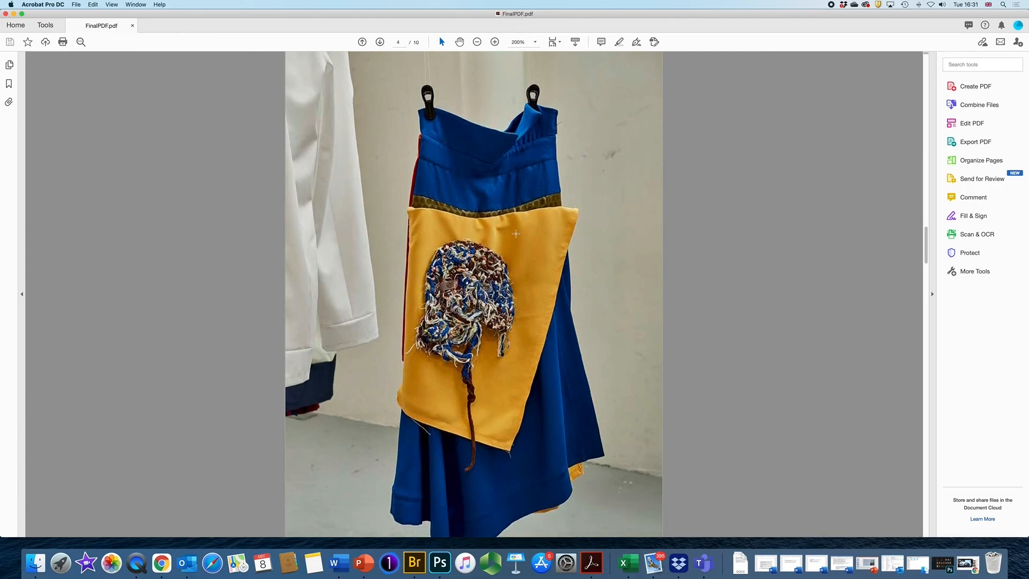
scroll(515, 233, down, 2)
scroll(515, 234, down, 3)
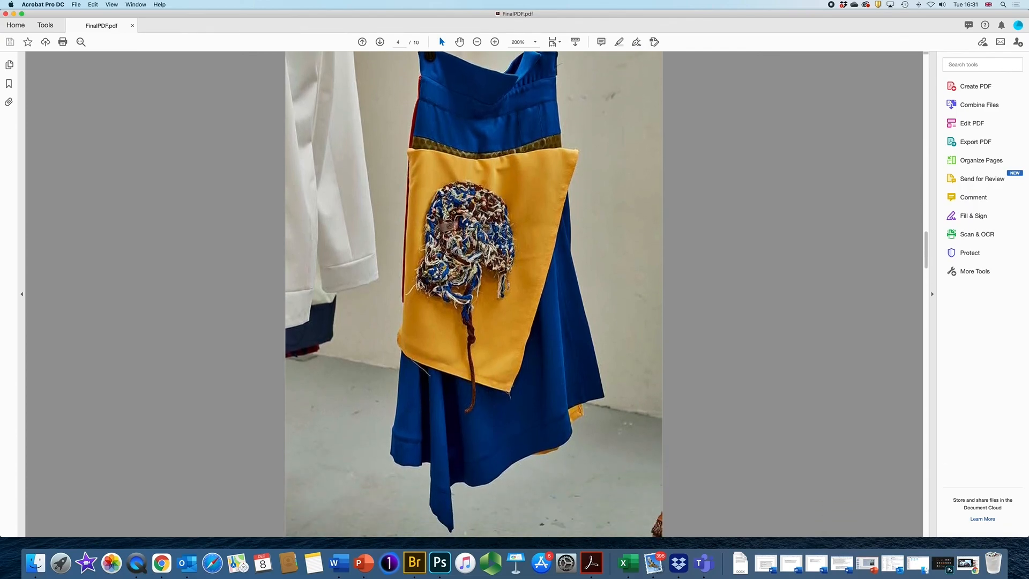
scroll(499, 237, down, 2)
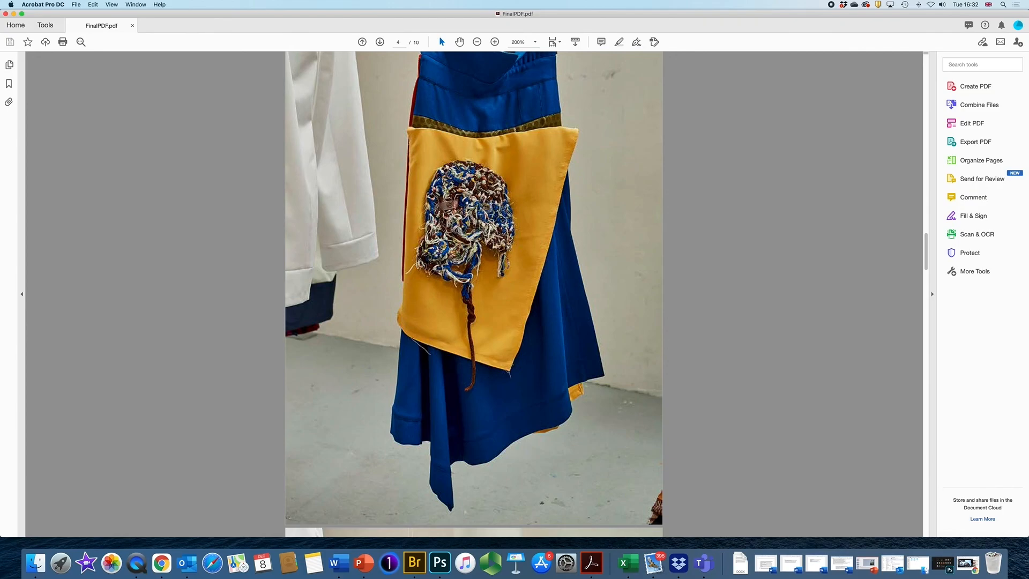
scroll(491, 205, down, 1)
scroll(491, 204, up, 2)
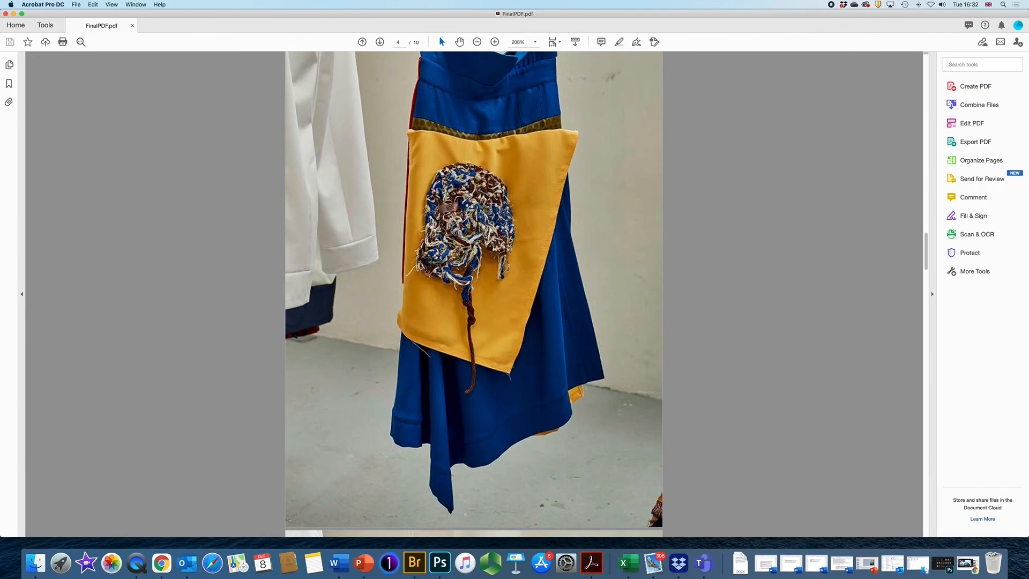
scroll(491, 204, up, 4)
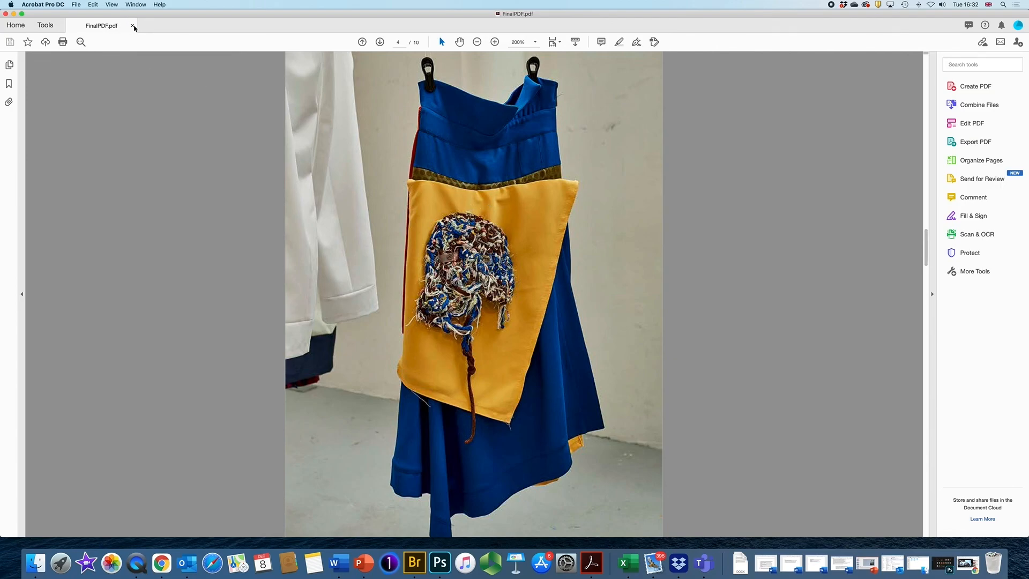
click(132, 26)
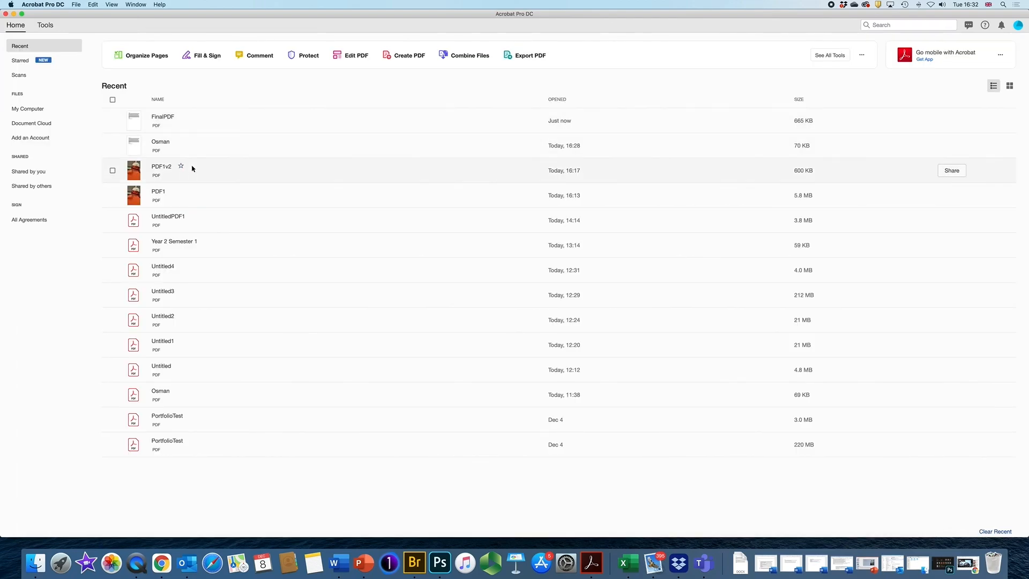